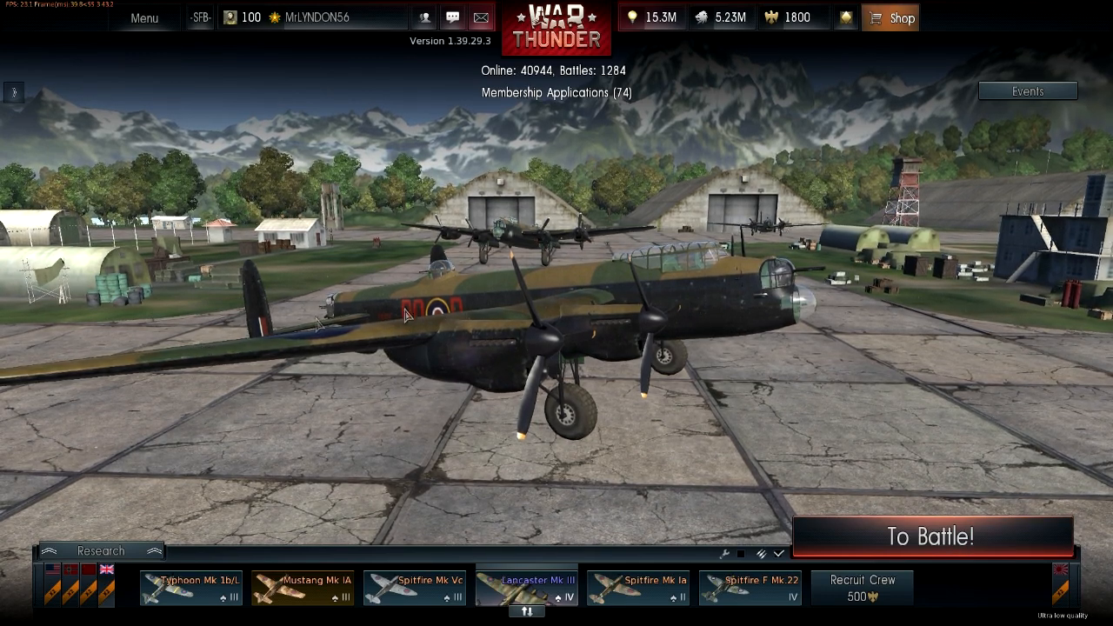
Orbit around the Lancaster Mk III in the hangar to inspect it from several angles.
{"action": "left_click_drag", "start_coordinate": [475, 366], "coordinate": [510, 374]}
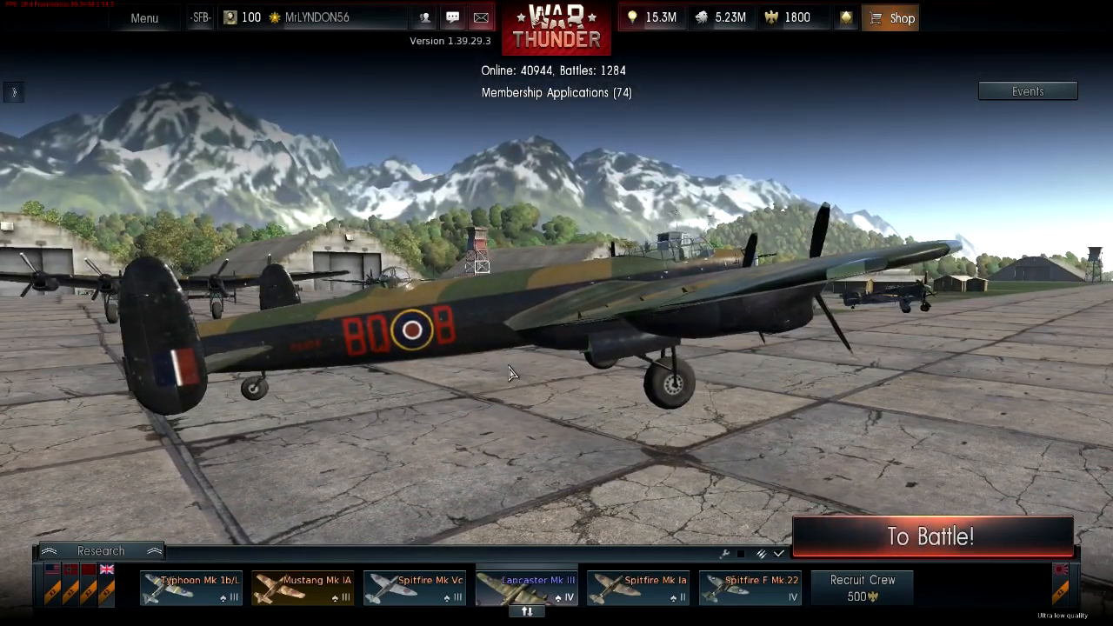
{"action": "left_click_drag", "start_coordinate": [485, 361], "coordinate": [333, 386]}
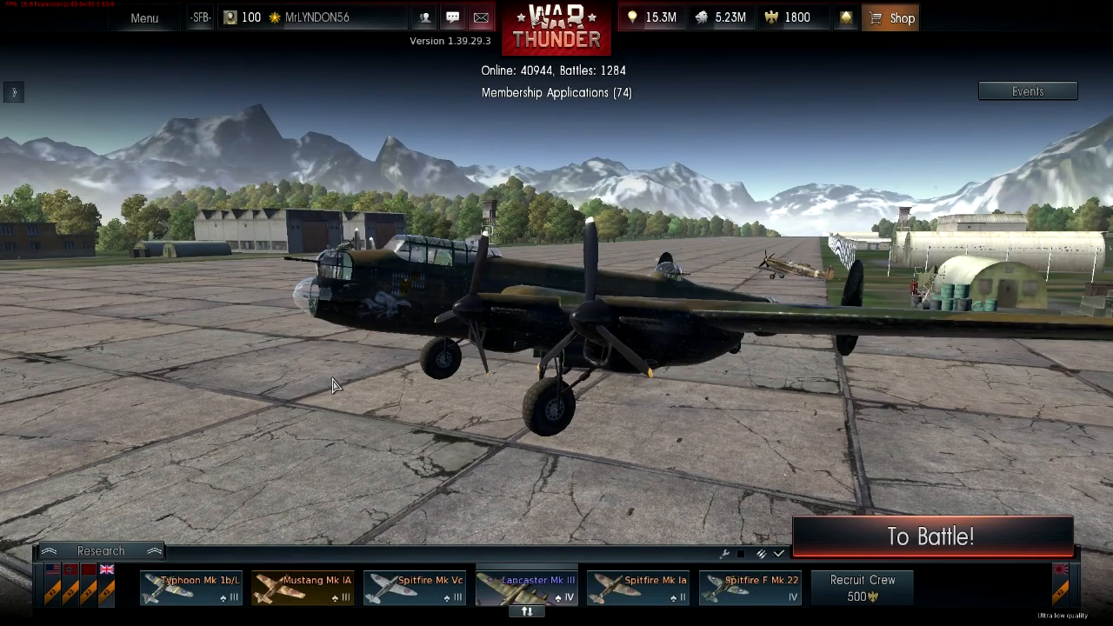
{"action": "left_click_drag", "start_coordinate": [451, 394], "coordinate": [399, 387]}
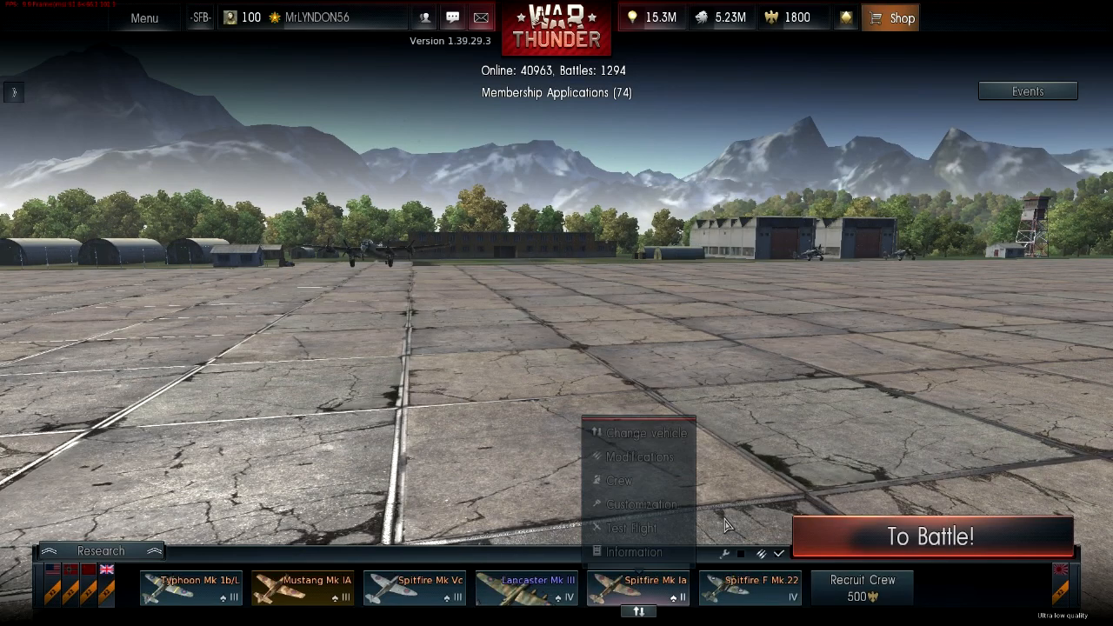
Switch to the Spitfire Mk Ia and orbit around it to inspect its skin.
{"action": "left_click_drag", "start_coordinate": [413, 412], "coordinate": [431, 359]}
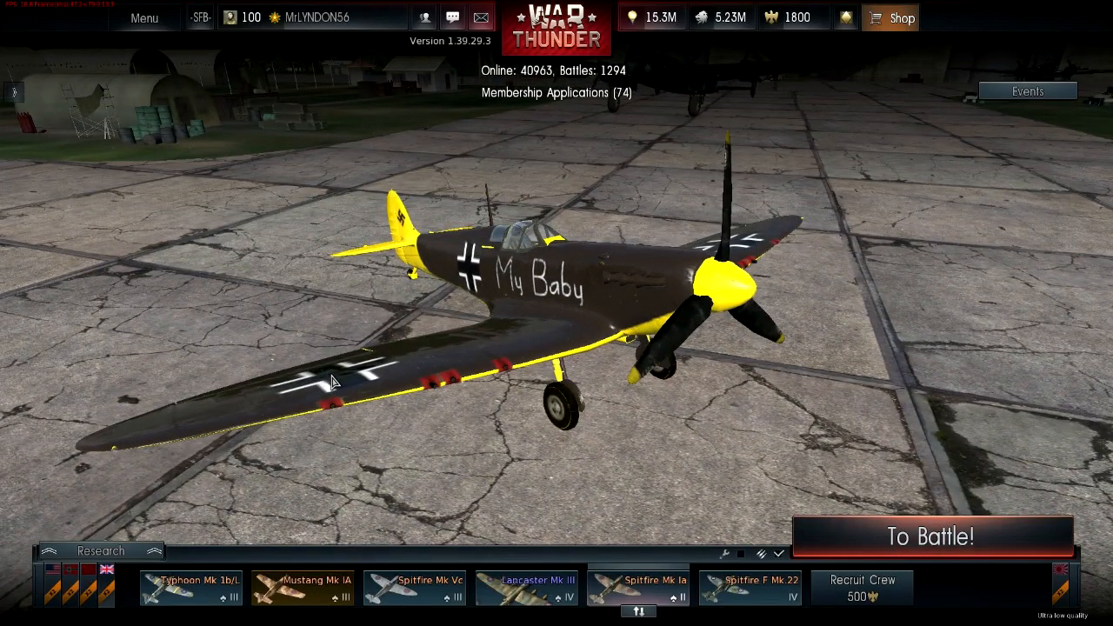
{"action": "left_click_drag", "start_coordinate": [332, 383], "coordinate": [303, 368]}
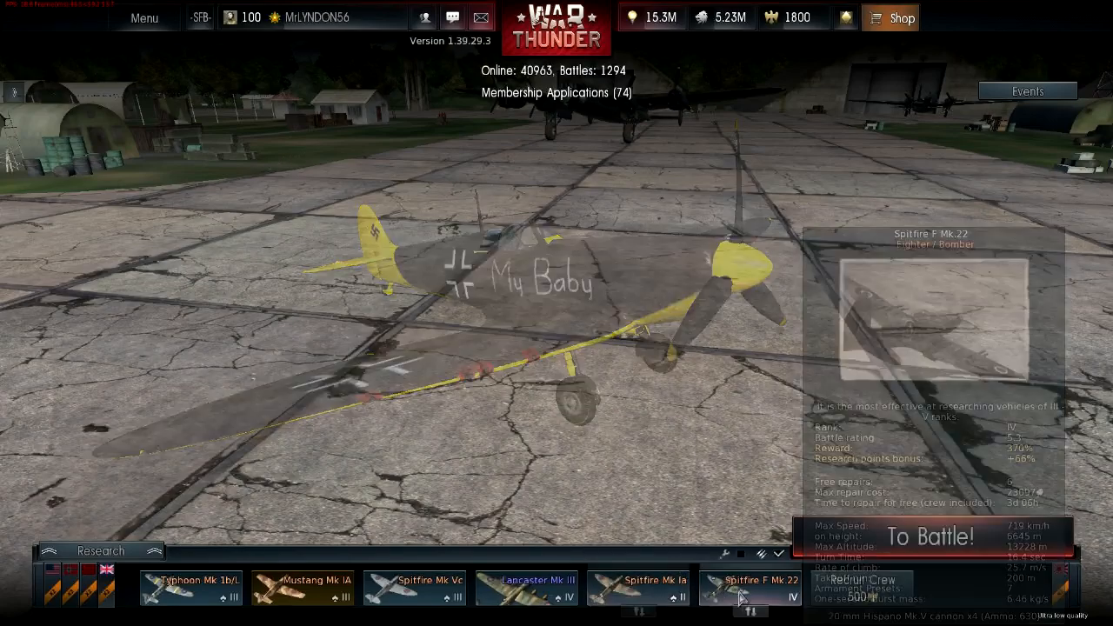
Replace the Spitfire F Mk.22 in the crew slot with the Typhoon Mk 1b.
{"action": "left_click", "coordinate": [753, 613]}
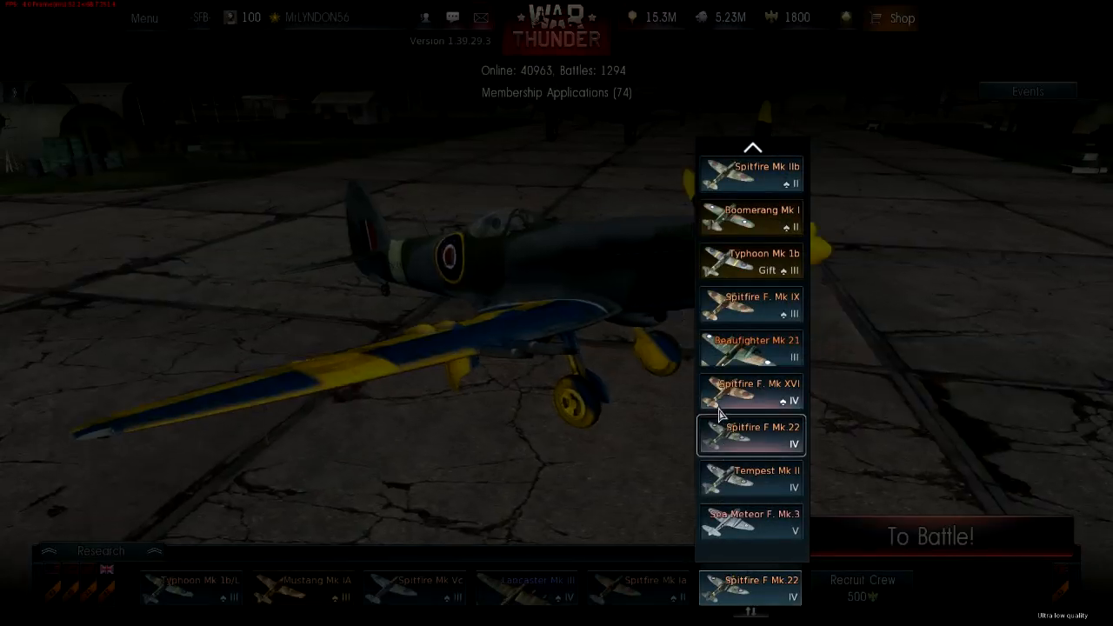
{"action": "left_click", "coordinate": [746, 261]}
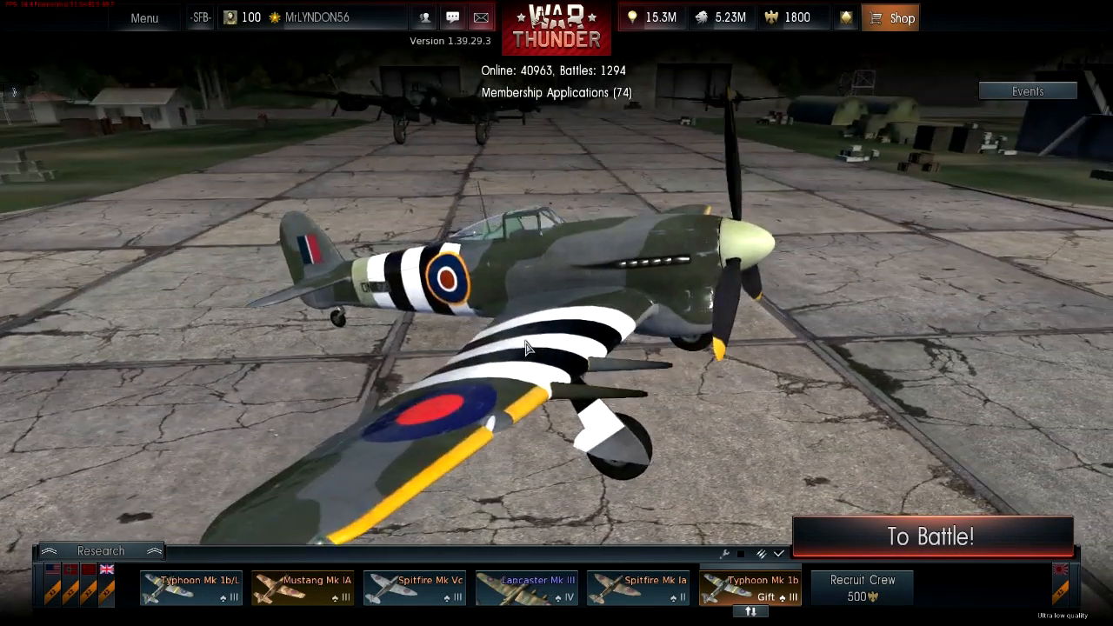
Orbit and zoom around the Typhoon Mk 1b to inspect its markings.
{"action": "left_click_drag", "start_coordinate": [526, 348], "coordinate": [591, 315]}
{"action": "scroll", "coordinate": [590, 314], "scroll_direction": "up", "scroll_amount": 5}
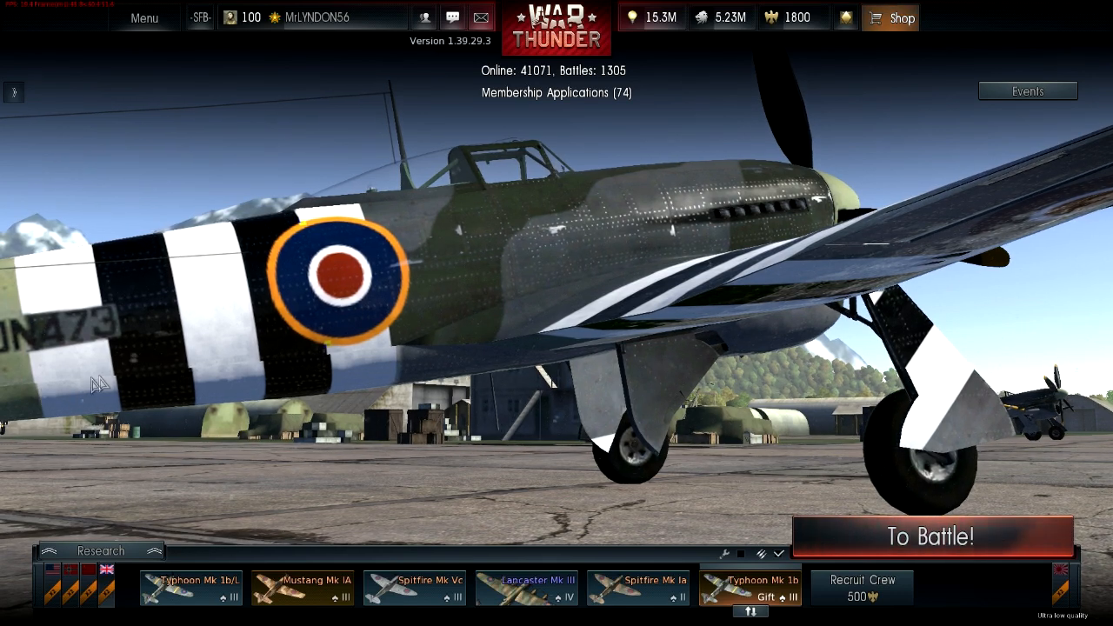
{"action": "left_click_drag", "start_coordinate": [340, 365], "coordinate": [339, 391]}
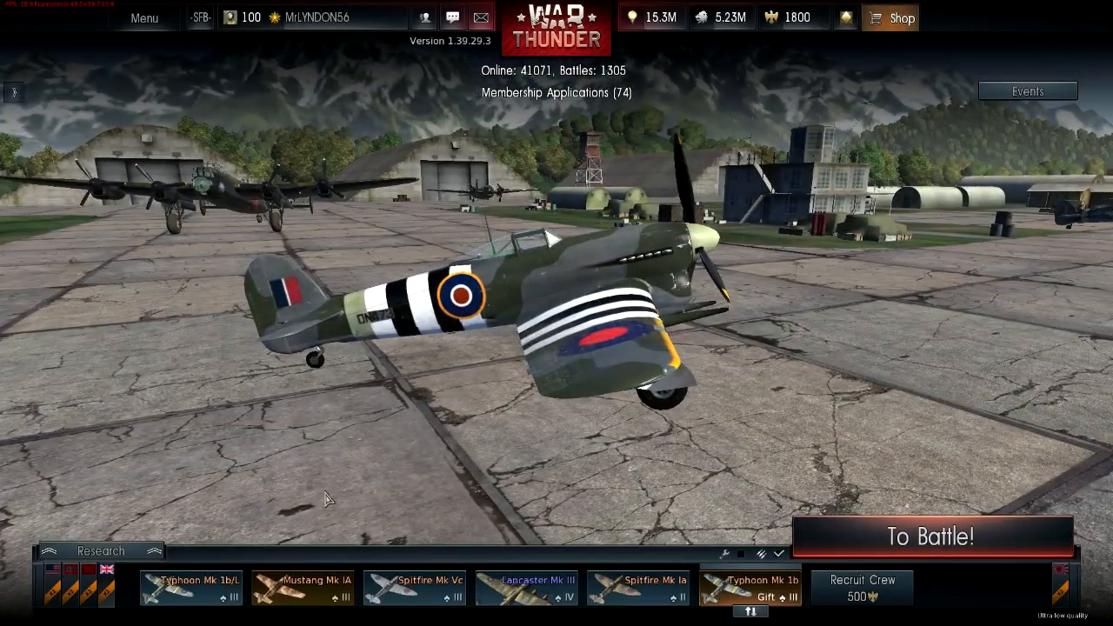
Select the Mustang Mk IA and open its customization screen.
{"action": "left_click", "coordinate": [293, 600]}
{"action": "left_click", "coordinate": [293, 600]}
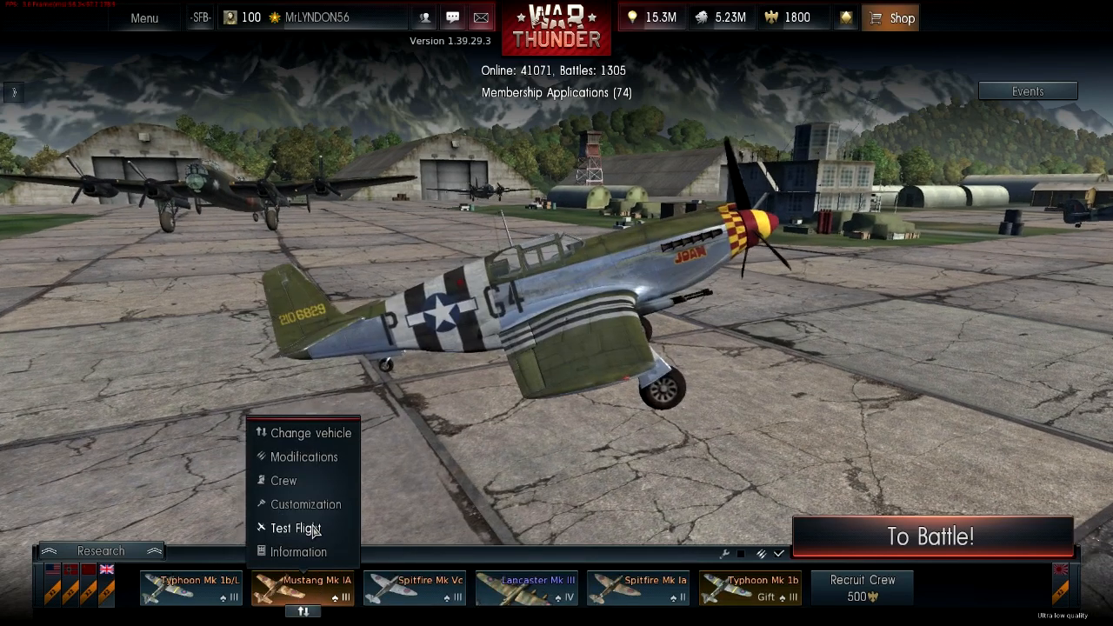
{"action": "left_click", "coordinate": [305, 504]}
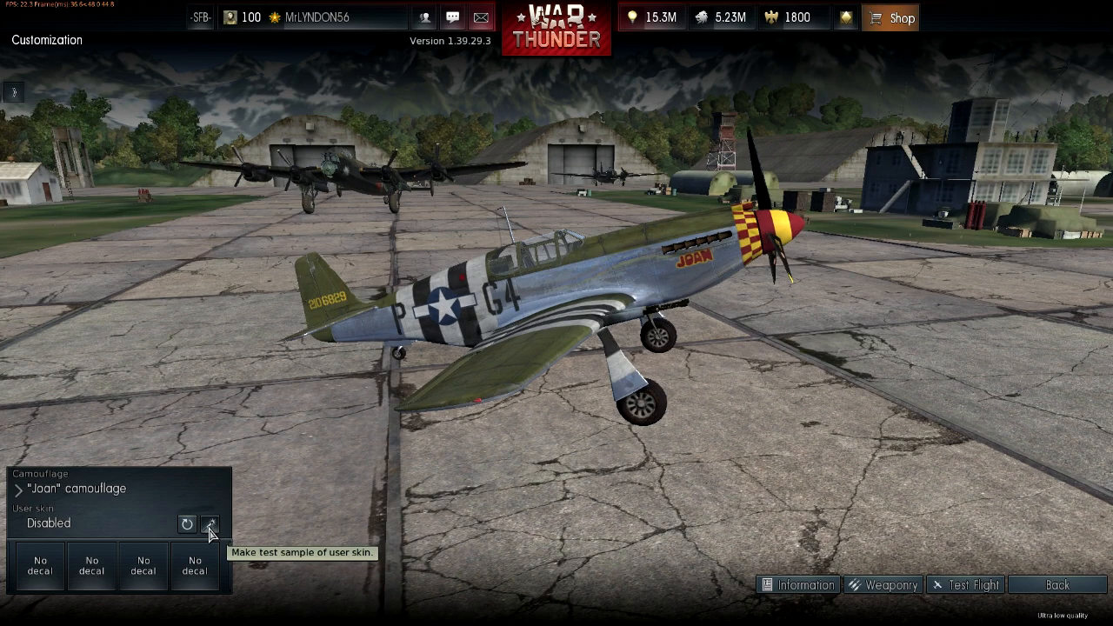
Create a test sample of the user skin and acknowledge the confirmation.
{"action": "left_click", "coordinate": [209, 528]}
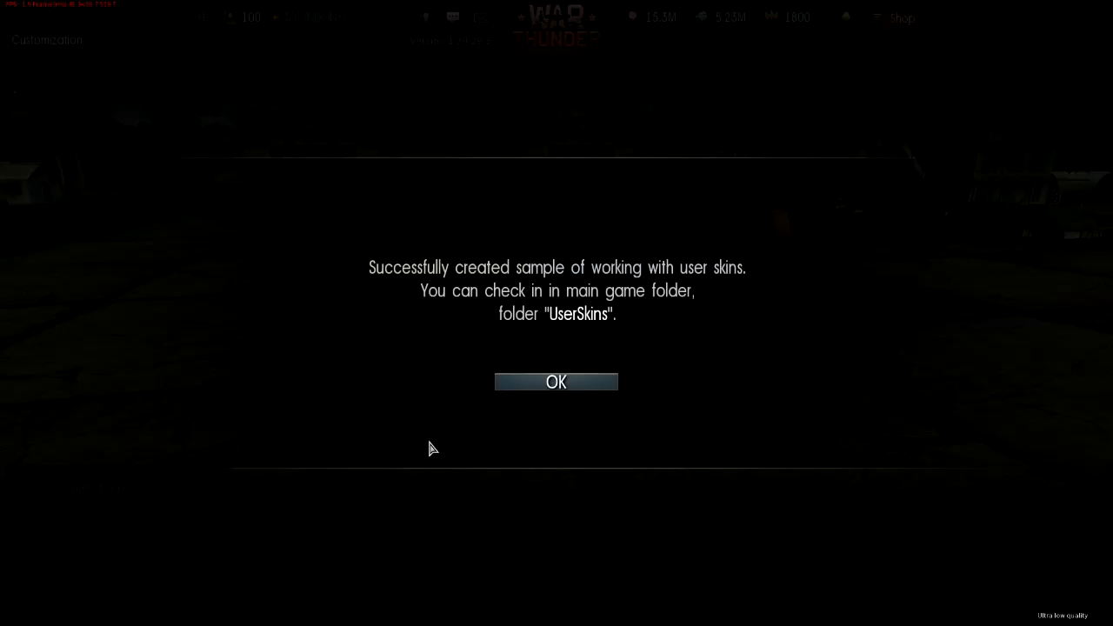
{"action": "left_click", "coordinate": [507, 382]}
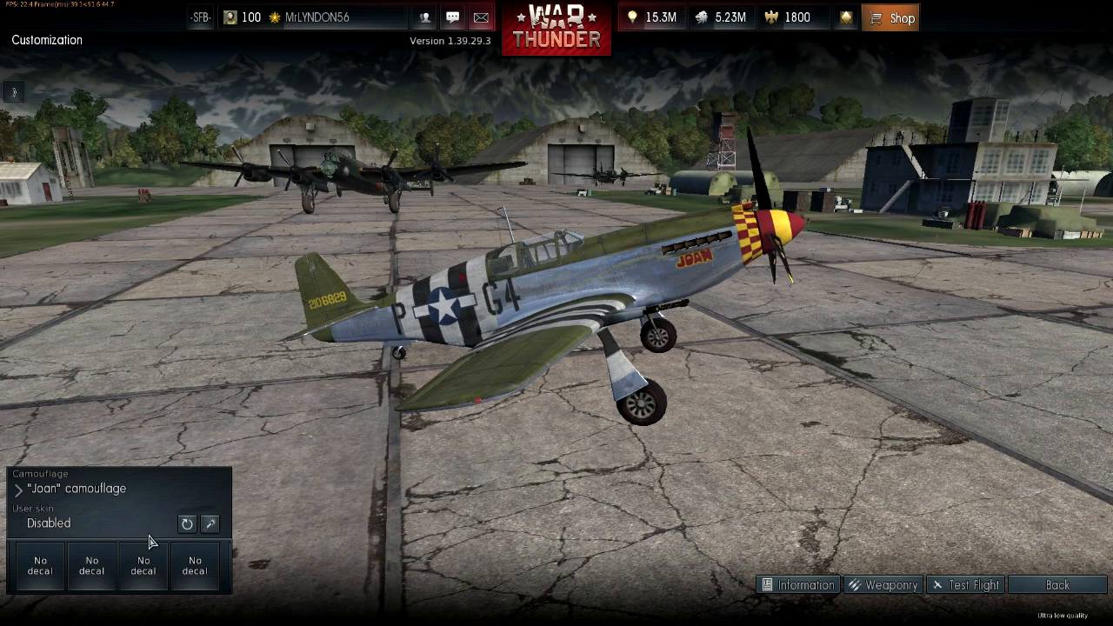
Change the Mustang's camouflage to Summer camouflage.
{"action": "left_click", "coordinate": [131, 506]}
{"action": "left_click", "coordinate": [124, 361]}
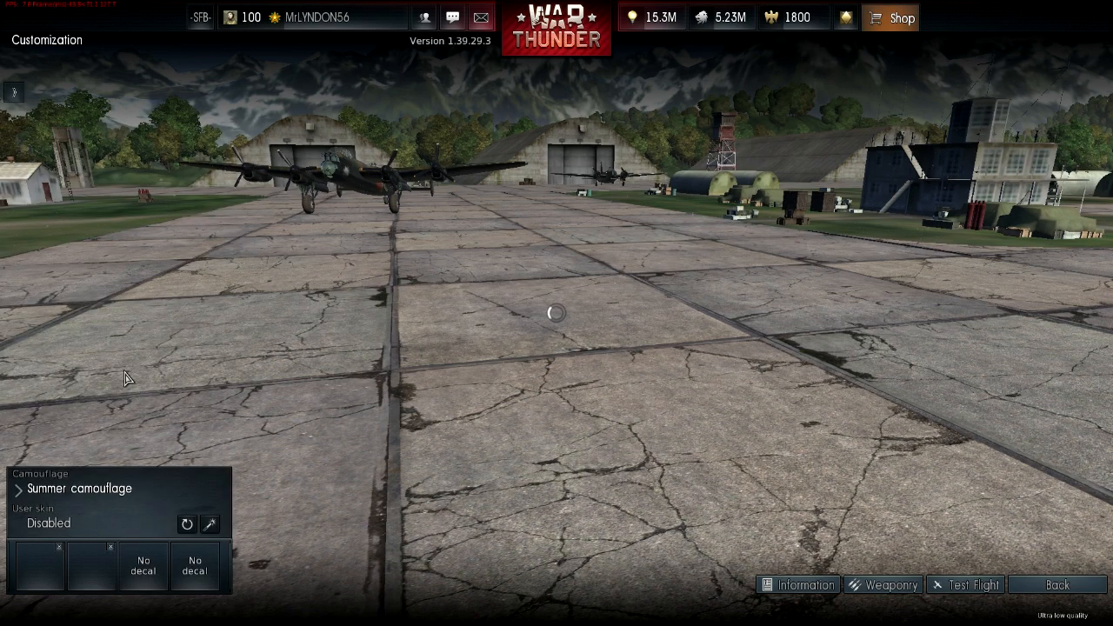
{"action": "left_click_drag", "start_coordinate": [408, 402], "coordinate": [439, 404]}
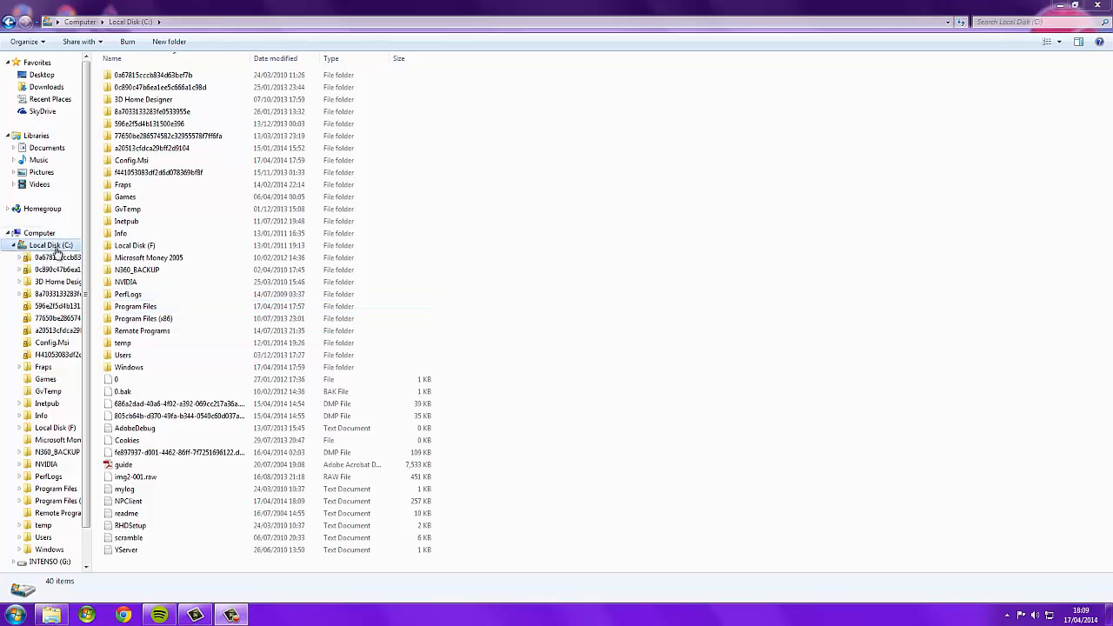
In File Explorer, open the folder C:\Program Files\Steam\SteamApps\common\War Thunder\UserSkins.
{"action": "double_click", "coordinate": [157, 311]}
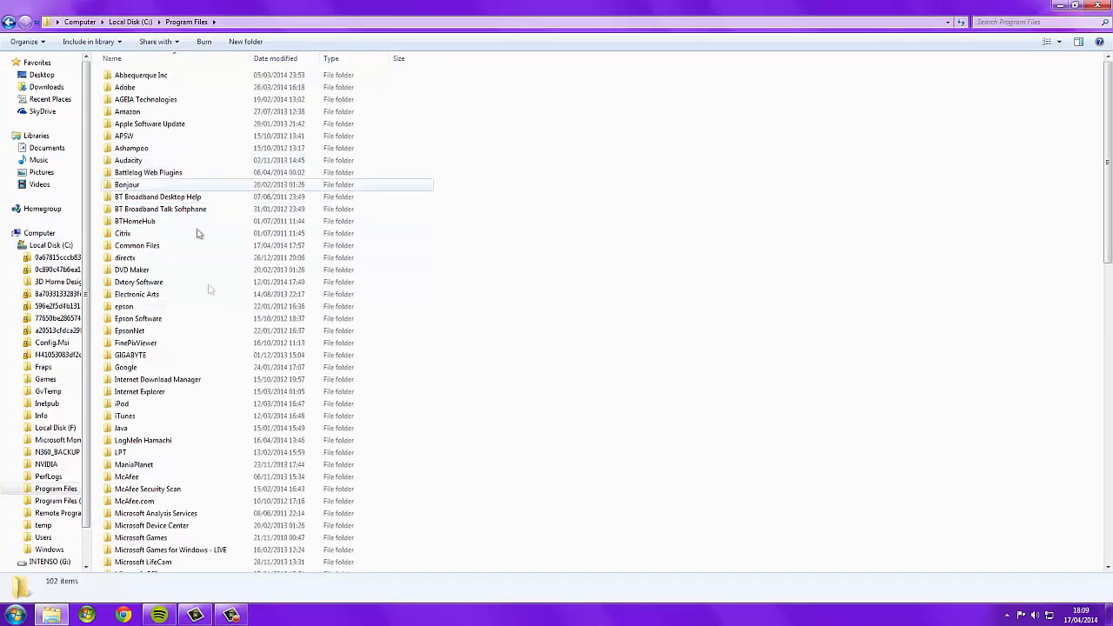
{"action": "scroll", "coordinate": [213, 386], "scroll_direction": "down", "scroll_amount": 7}
{"action": "scroll", "coordinate": [213, 386], "scroll_direction": "down", "scroll_amount": 12}
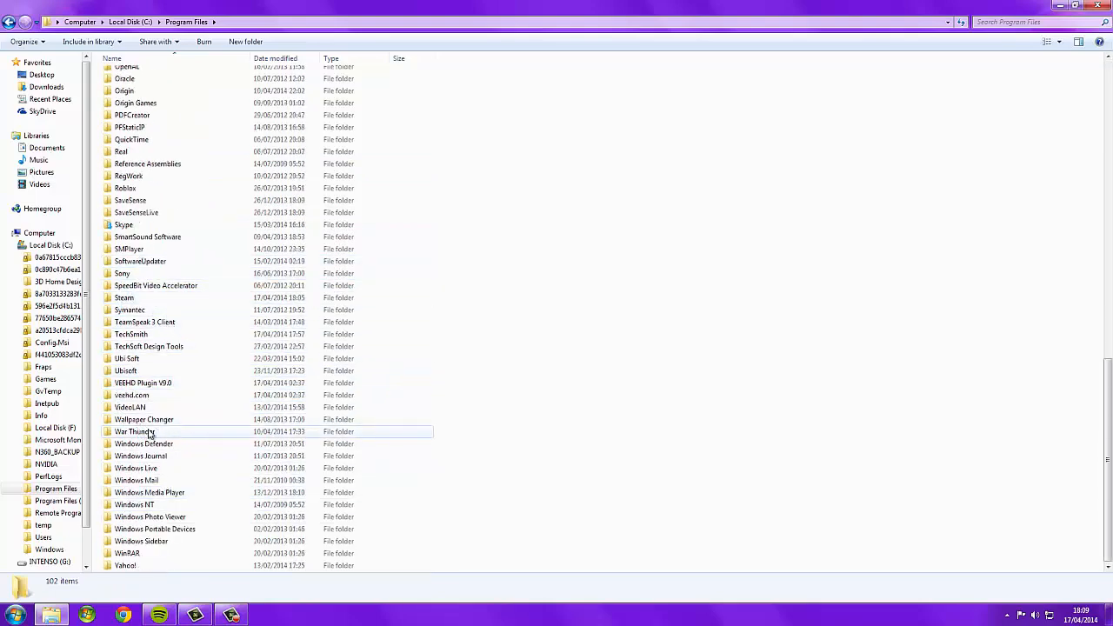
{"action": "double_click", "coordinate": [143, 297]}
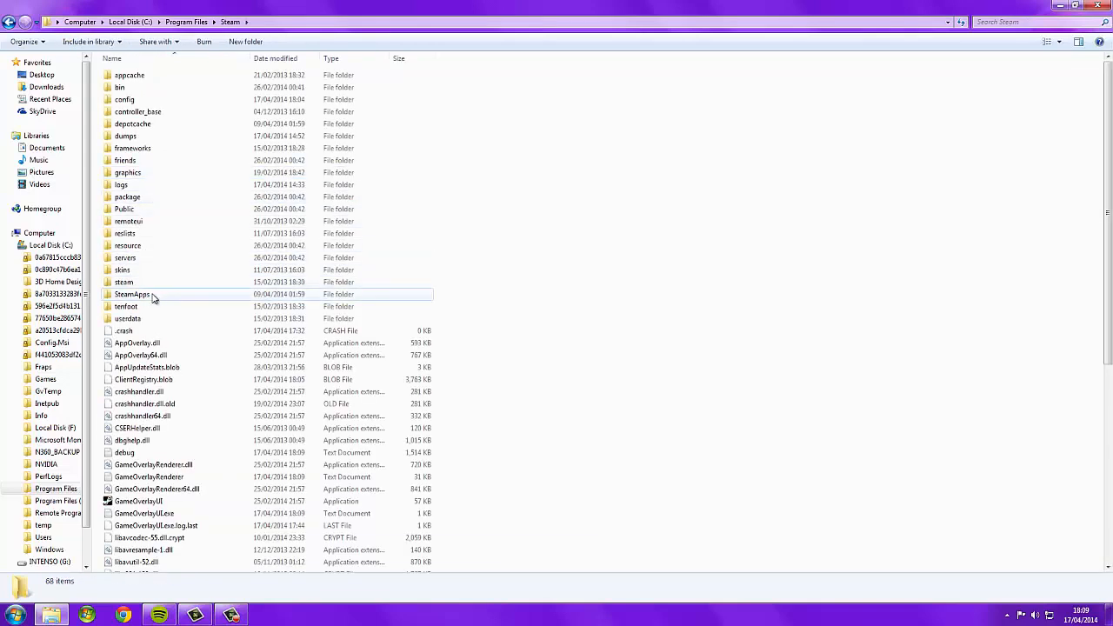
{"action": "double_click", "coordinate": [151, 296]}
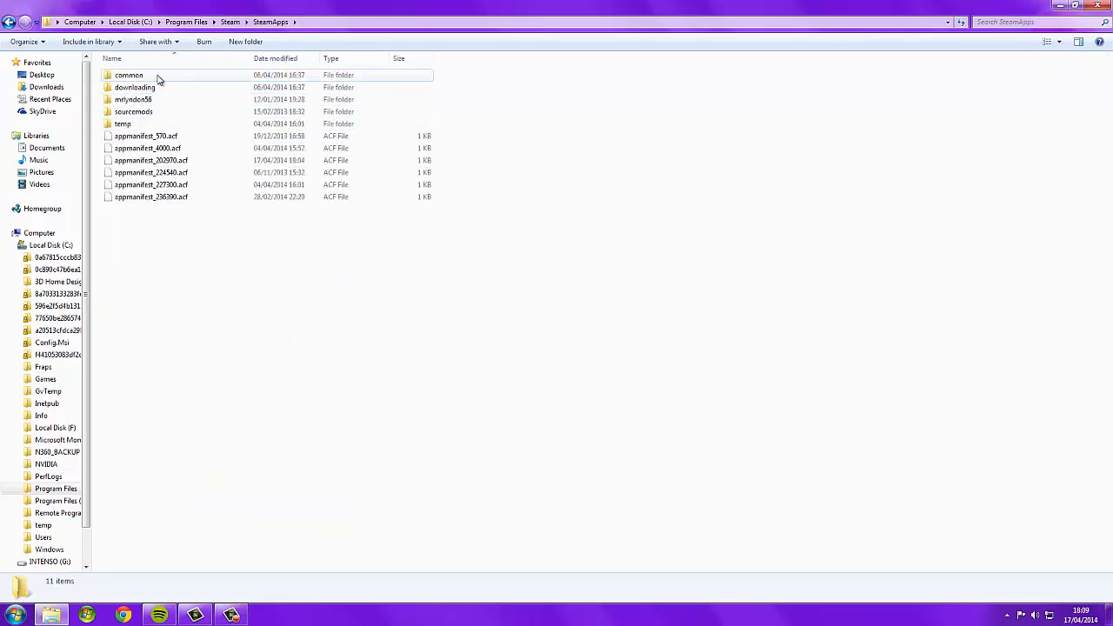
{"action": "double_click", "coordinate": [158, 76]}
{"action": "double_click", "coordinate": [152, 124]}
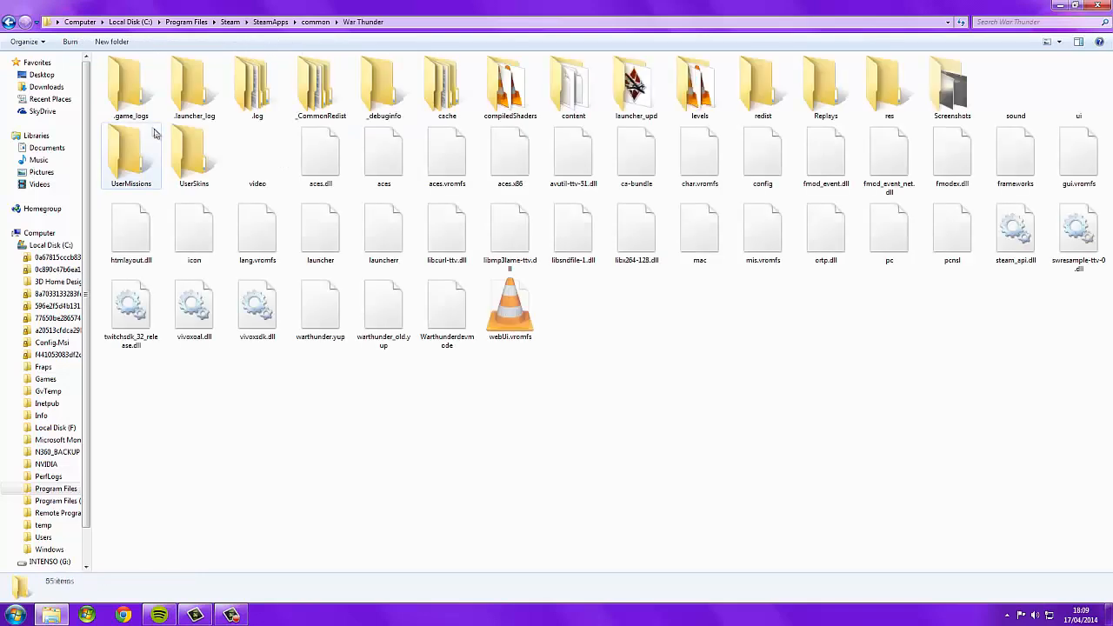
{"action": "double_click", "coordinate": [194, 165]}
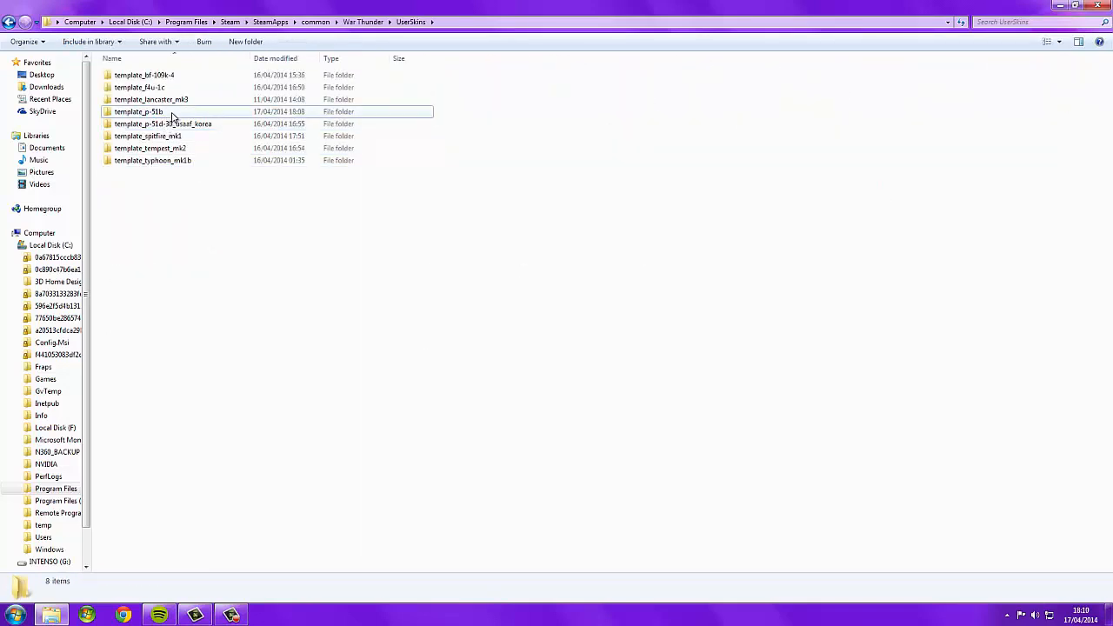
Open the template_p-51b folder and select the mustang_P51_c texture file.
{"action": "left_click", "coordinate": [171, 114]}
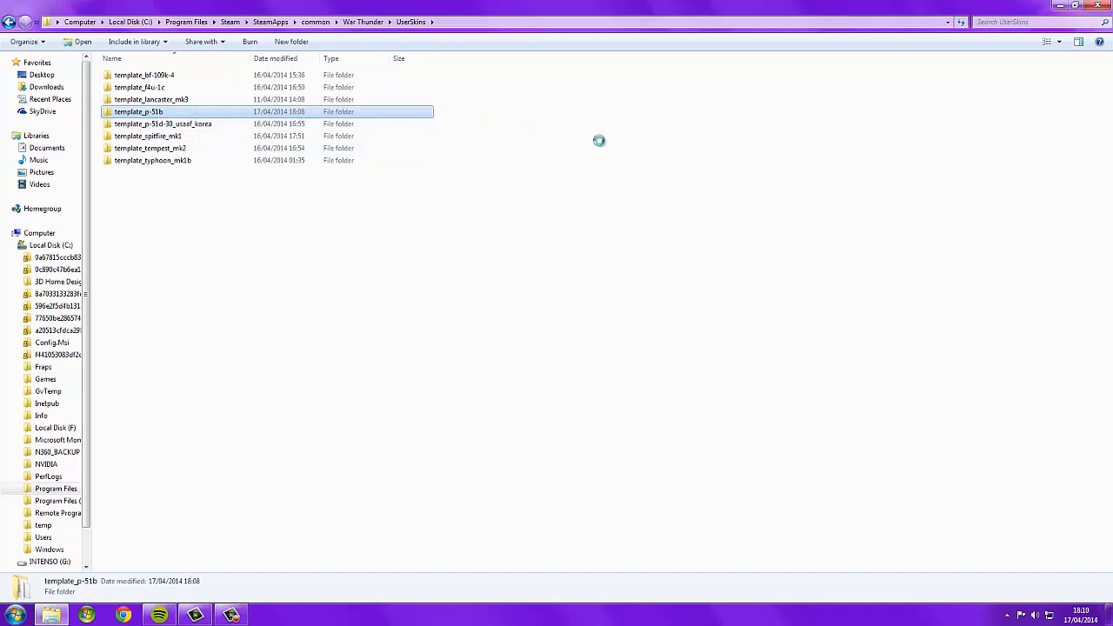
{"action": "left_click", "coordinate": [181, 114]}
{"action": "double_click", "coordinate": [181, 114]}
{"action": "left_click", "coordinate": [157, 90]}
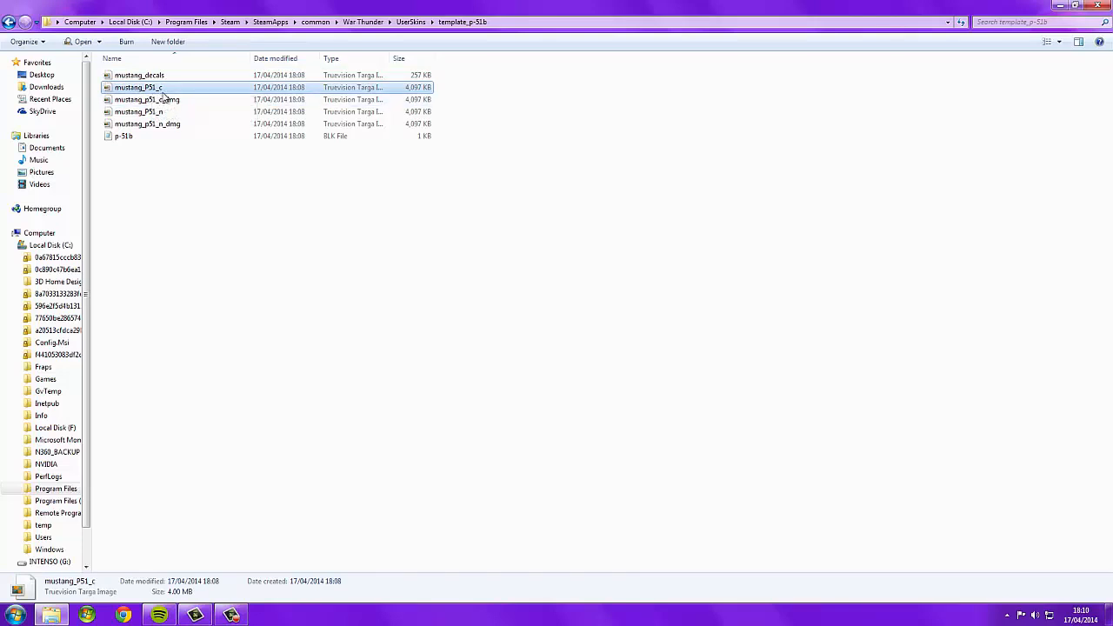
Open mustang_P51_c in Photoshop Elements and dismiss the Windows color-scheme dialog.
{"action": "right_click", "coordinate": [165, 88]}
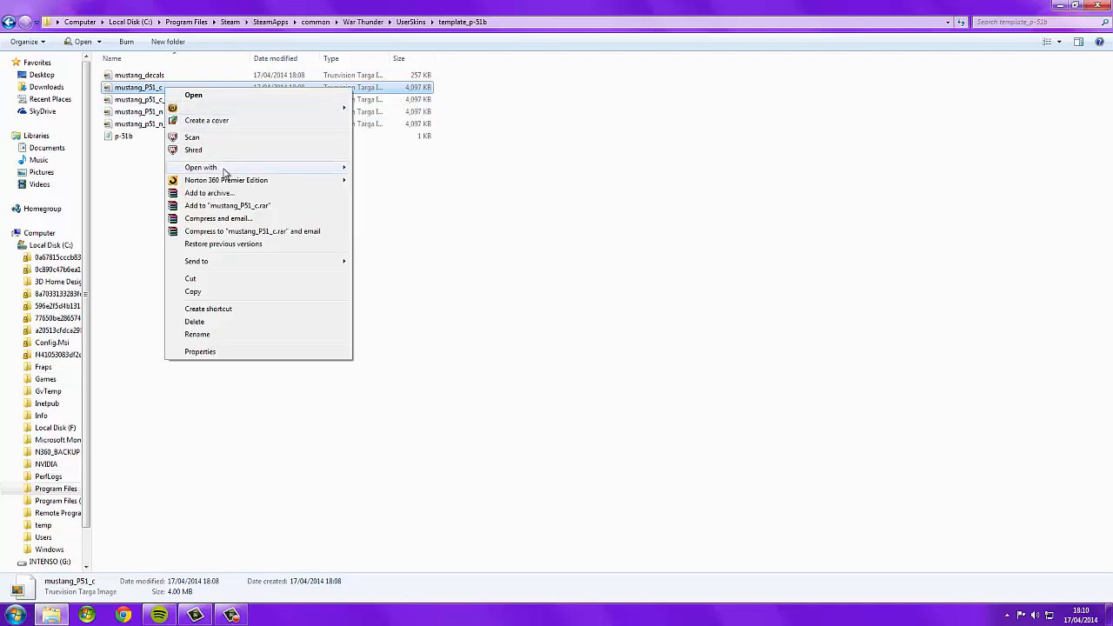
{"action": "mouse_move", "coordinate": [223, 172]}
{"action": "left_click", "coordinate": [423, 168]}
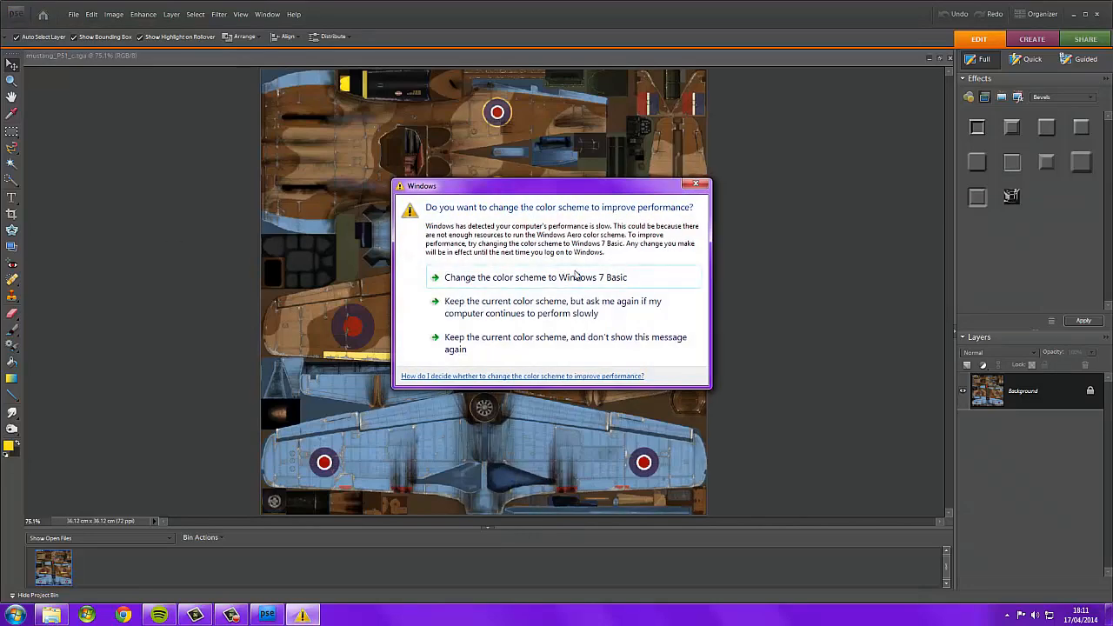
{"action": "left_click", "coordinate": [696, 186]}
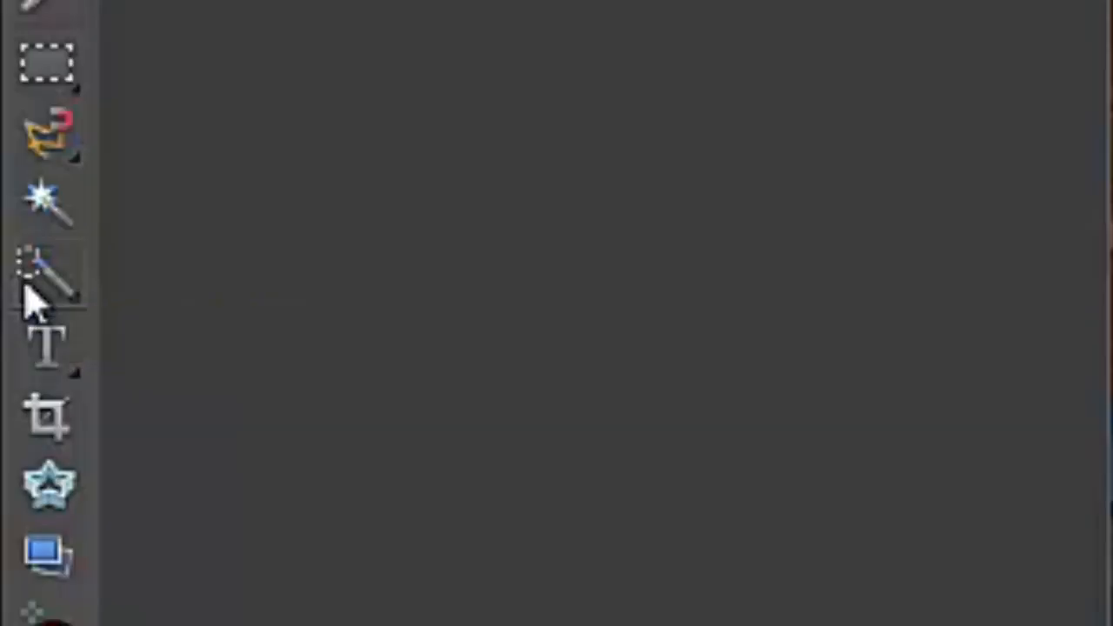
Pick the Quick Selection Tool and start selecting the left wing's upper surface on the texture.
{"action": "left_click", "coordinate": [27, 294]}
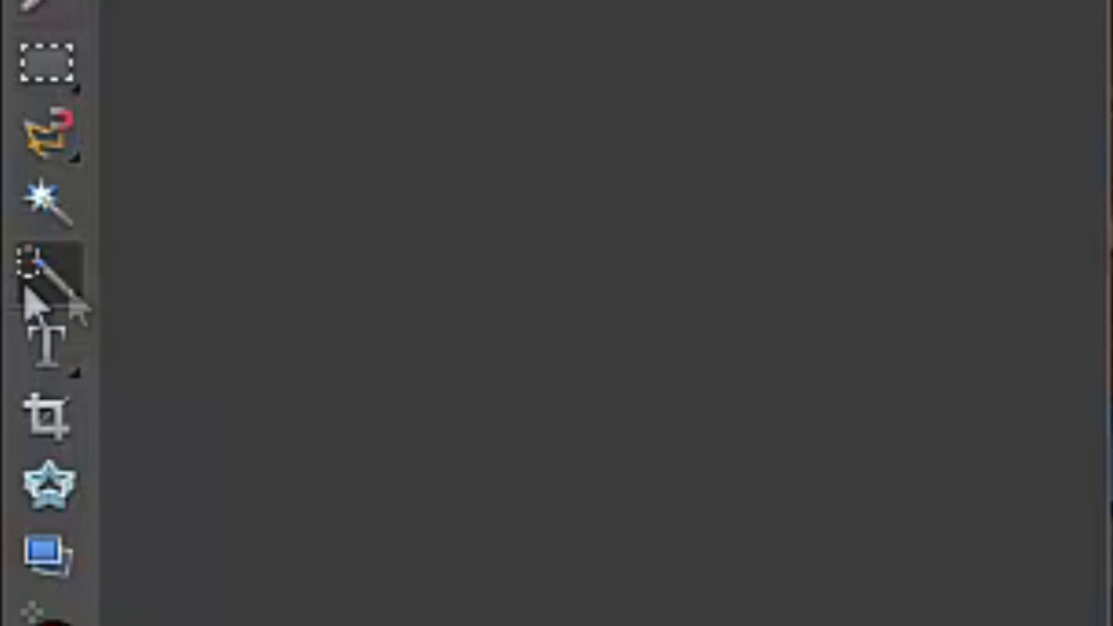
{"action": "right_click", "coordinate": [44, 273]}
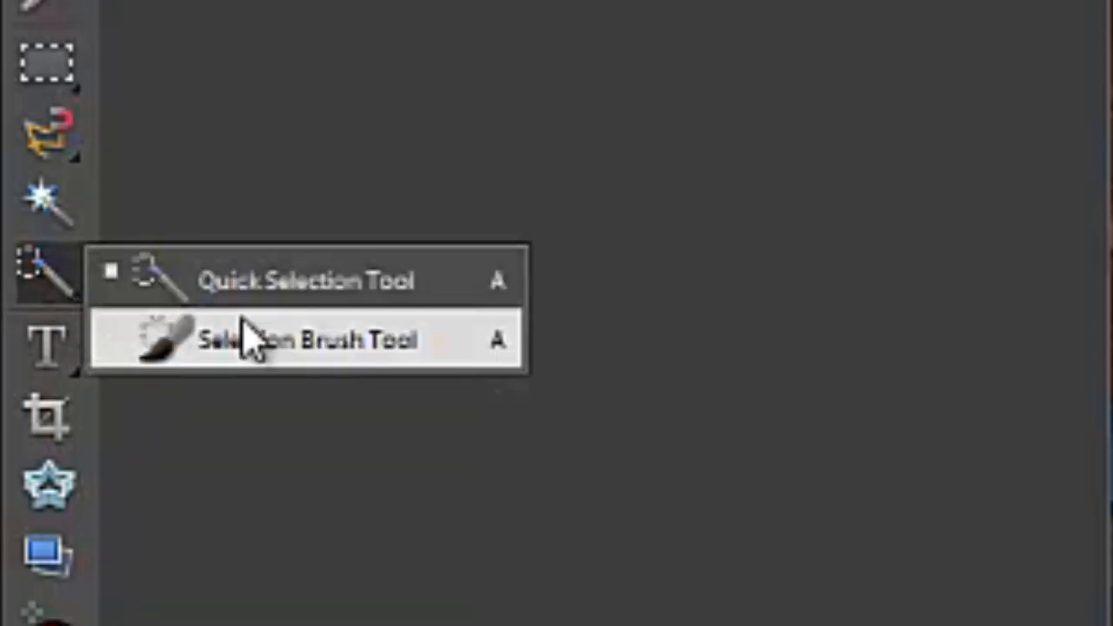
{"action": "left_click", "coordinate": [217, 280]}
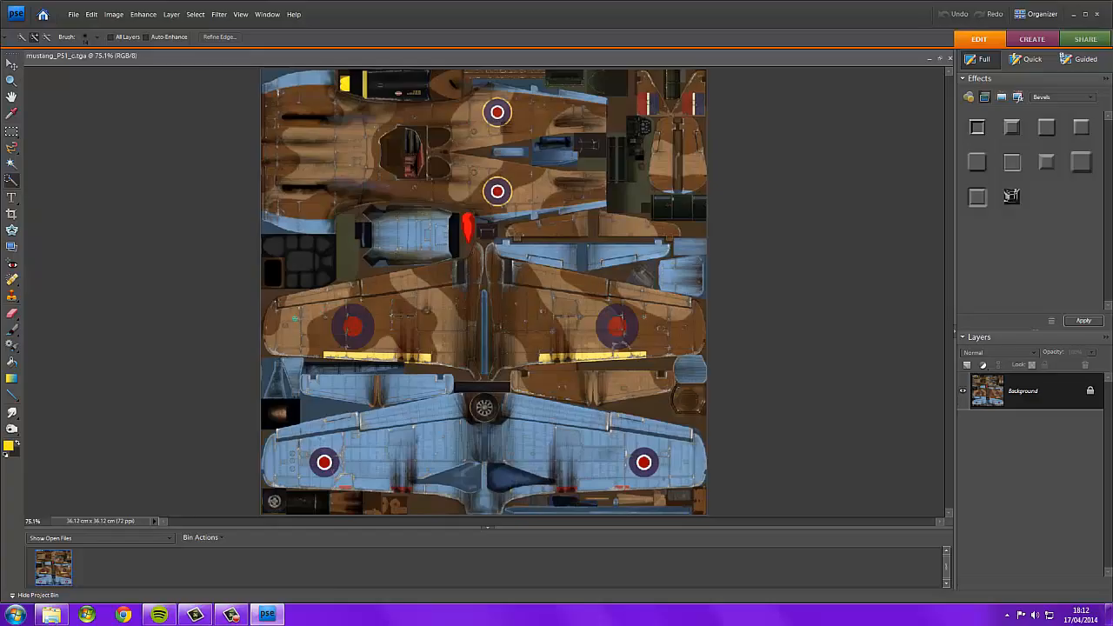
{"action": "left_click_drag", "start_coordinate": [294, 319], "coordinate": [424, 278]}
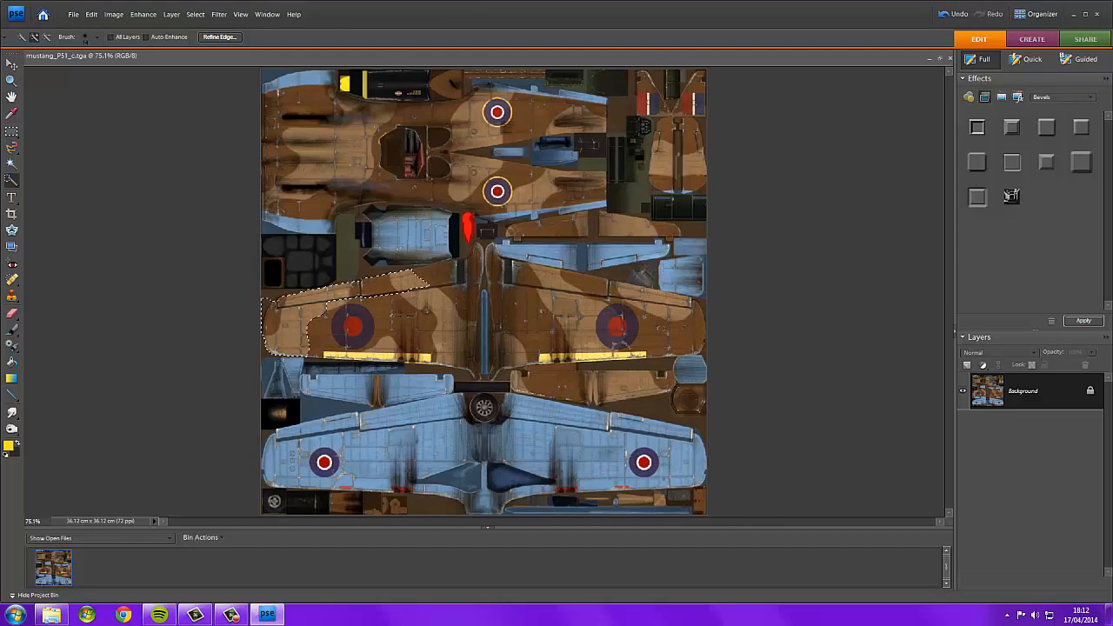
Extend the selection across the whole left wing panel up to the fuselage centre line.
{"action": "scroll", "coordinate": [263, 299], "scroll_direction": "up", "scroll_amount": 10}
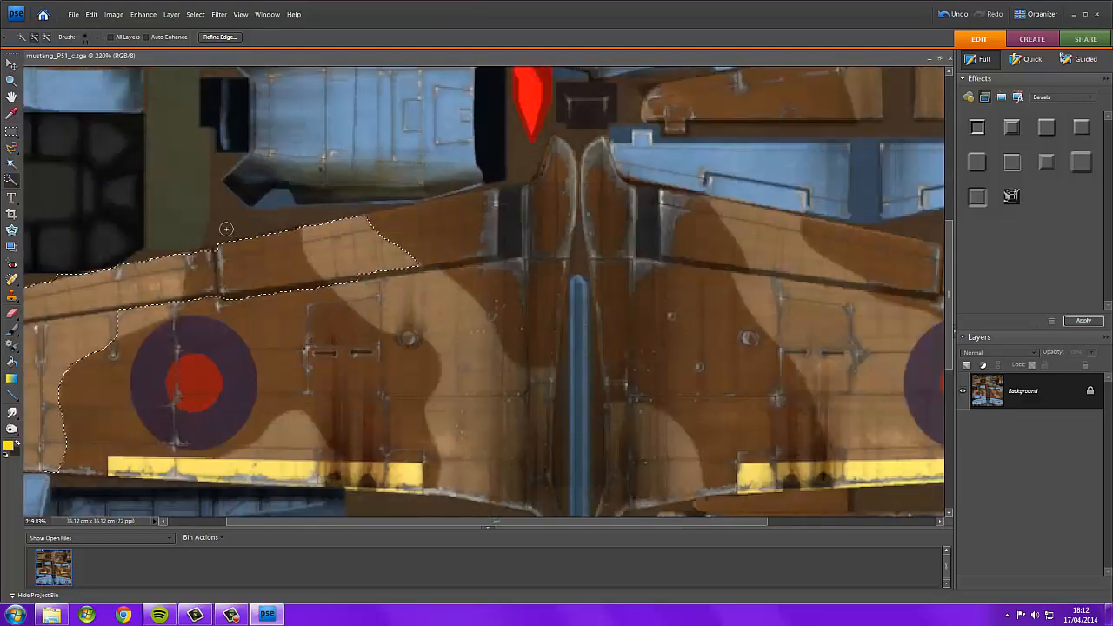
{"action": "left_click_drag", "start_coordinate": [390, 521], "coordinate": [235, 520]}
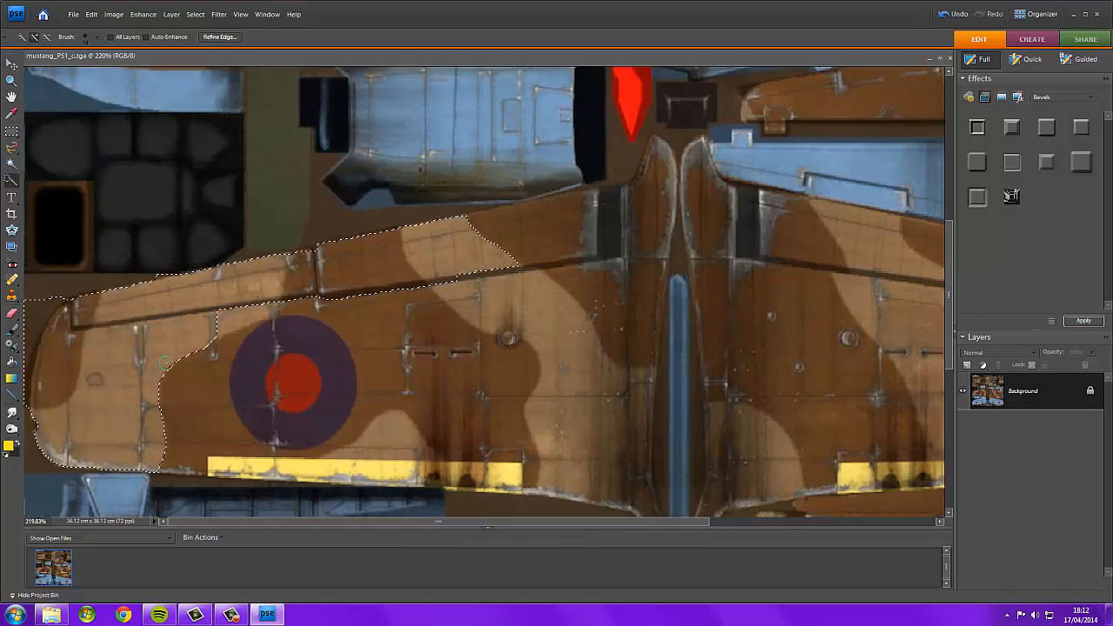
{"action": "mouse_move", "coordinate": [167, 374]}
{"action": "left_mouse_down"}
{"action": "mouse_move", "coordinate": [180, 403]}
{"action": "mouse_move", "coordinate": [425, 400]}
{"action": "mouse_move", "coordinate": [423, 443]}
{"action": "left_mouse_up"}
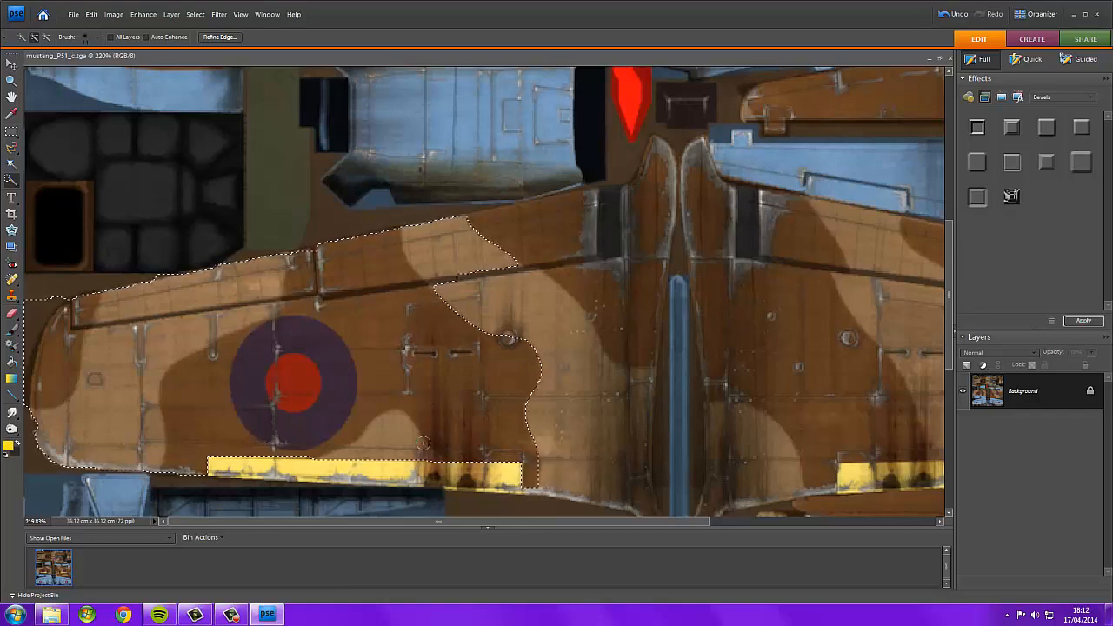
{"action": "left_click", "coordinate": [309, 374], "text": "alt"}
{"action": "left_click_drag", "start_coordinate": [323, 351], "coordinate": [323, 396]}
{"action": "left_click_drag", "start_coordinate": [253, 351], "coordinate": [265, 414]}
{"action": "scroll", "coordinate": [435, 357], "scroll_direction": "down", "scroll_amount": 4}
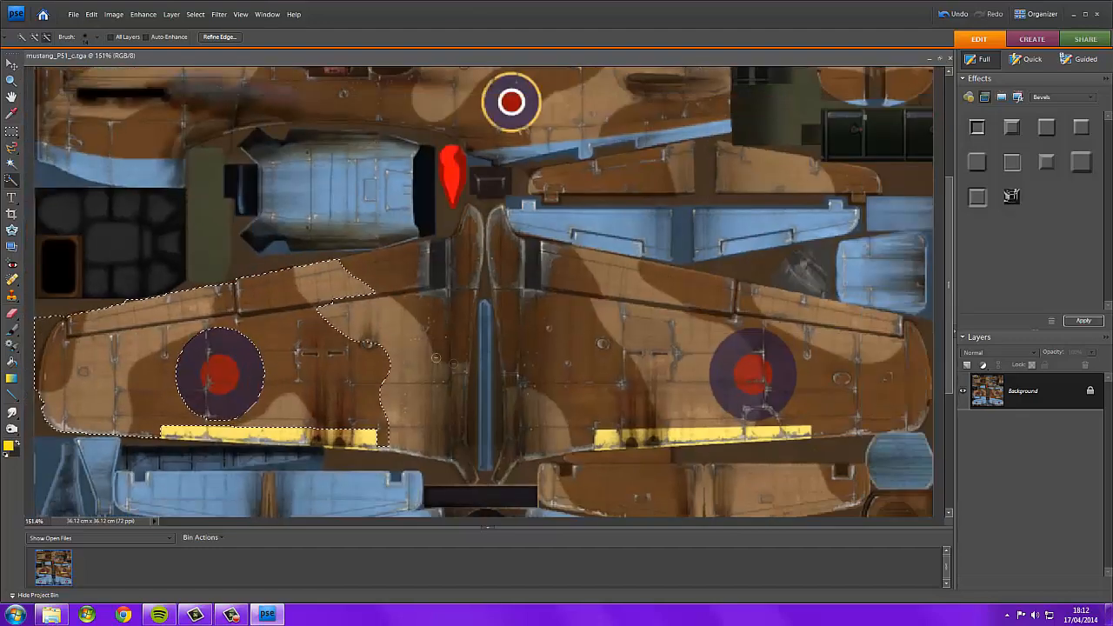
{"action": "mouse_move", "coordinate": [385, 326]}
{"action": "left_mouse_down"}
{"action": "mouse_move", "coordinate": [416, 372]}
{"action": "mouse_move", "coordinate": [424, 420]}
{"action": "mouse_move", "coordinate": [391, 267]}
{"action": "mouse_move", "coordinate": [462, 258]}
{"action": "mouse_move", "coordinate": [440, 222]}
{"action": "mouse_move", "coordinate": [444, 284]}
{"action": "mouse_move", "coordinate": [418, 272]}
{"action": "mouse_move", "coordinate": [429, 193]}
{"action": "left_mouse_up"}
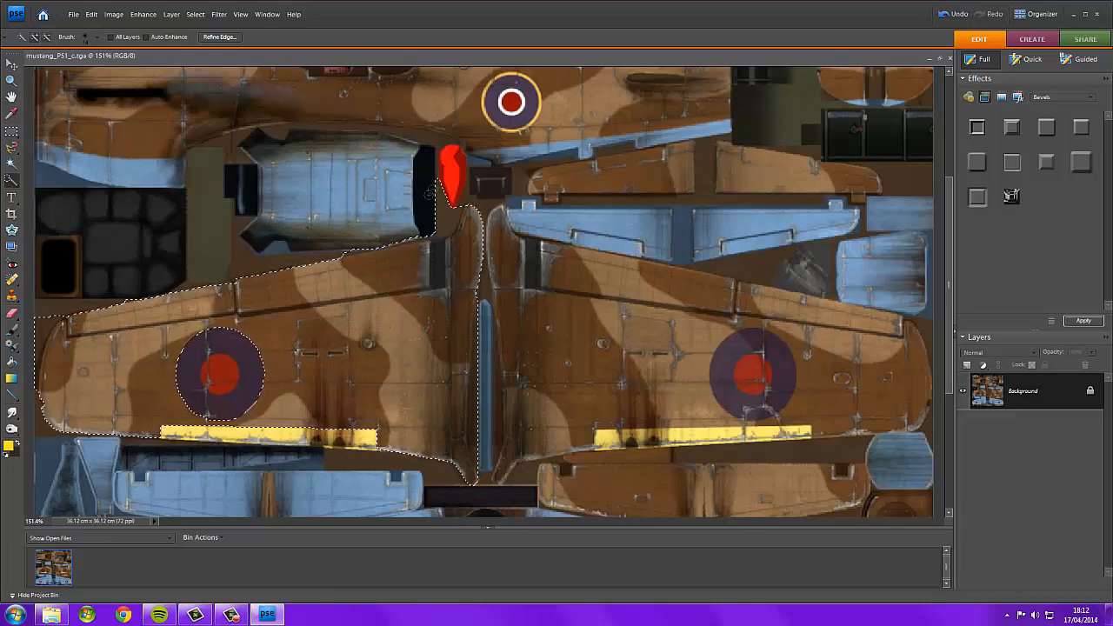
Complete the left wing selection at the wing root and set the foreground colour to a tan sampled from the wing, 8e705c.
{"action": "left_click", "coordinate": [445, 224]}
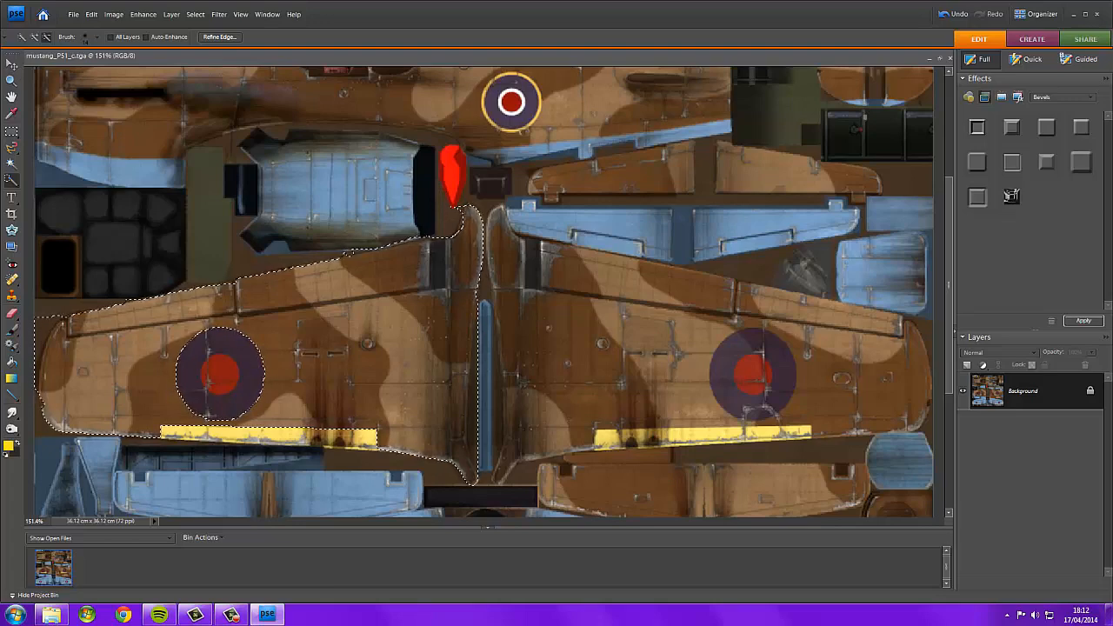
{"action": "scroll", "coordinate": [350, 311], "scroll_direction": "down", "scroll_amount": 3}
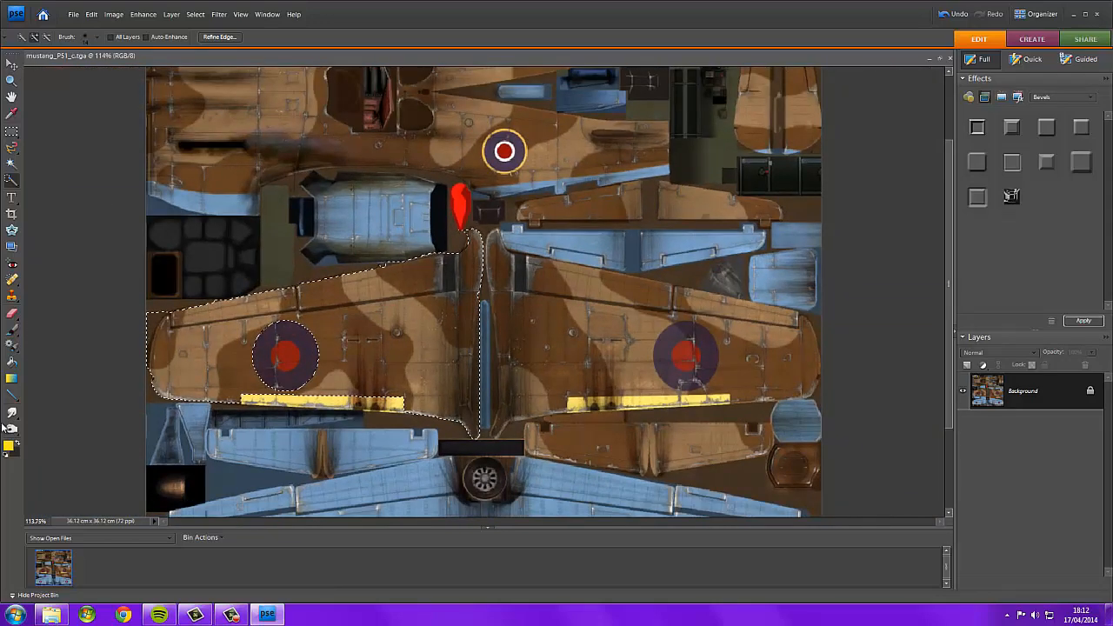
{"action": "left_click", "coordinate": [7, 445]}
{"action": "mouse_move", "coordinate": [219, 187]}
{"action": "left_mouse_down"}
{"action": "mouse_move", "coordinate": [157, 209]}
{"action": "mouse_move", "coordinate": [120, 241]}
{"action": "left_mouse_up"}
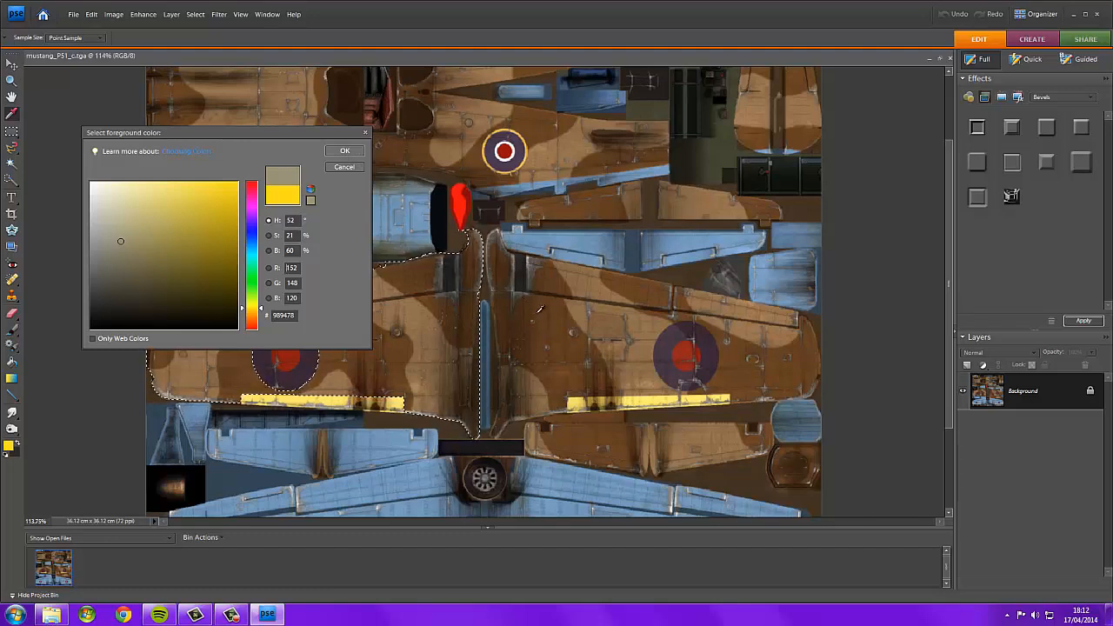
{"action": "left_click", "coordinate": [537, 312]}
{"action": "mouse_move", "coordinate": [150, 264]}
{"action": "left_mouse_down"}
{"action": "mouse_move", "coordinate": [130, 254]}
{"action": "mouse_move", "coordinate": [136, 244]}
{"action": "left_mouse_up"}
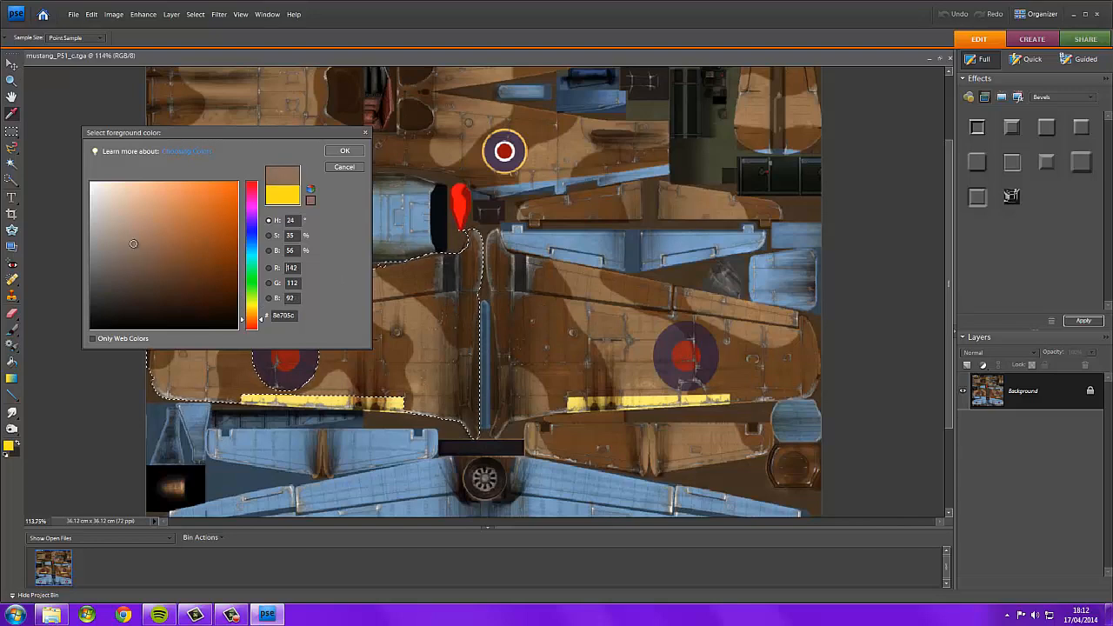
{"action": "left_click", "coordinate": [344, 150]}
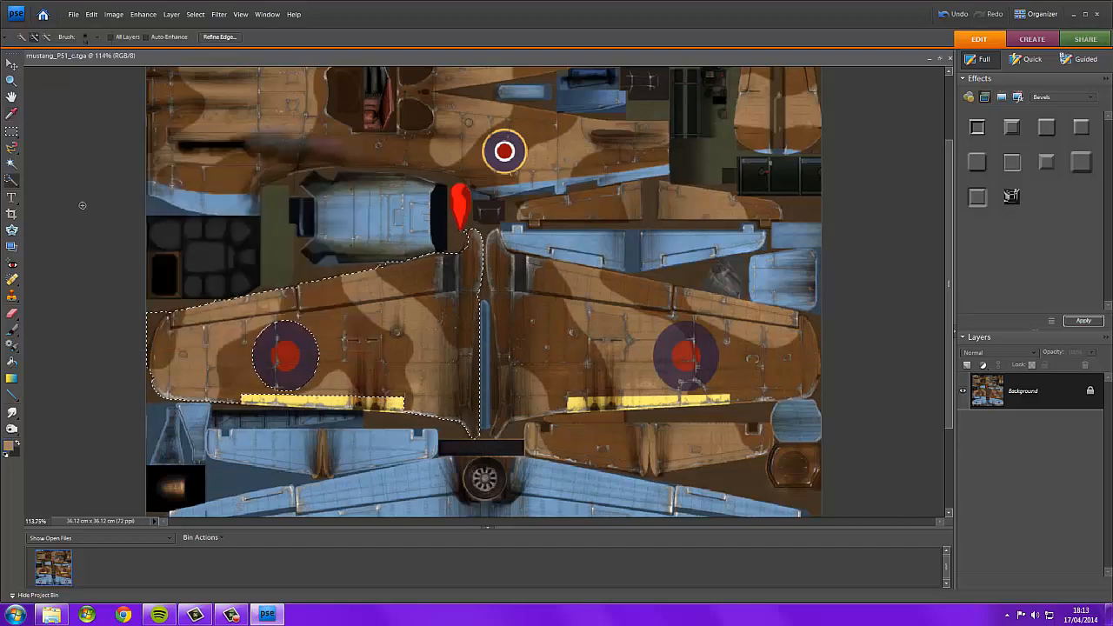
Fill areas of the selected left wing with the tan colour using the Paint Bucket.
{"action": "left_click", "coordinate": [16, 362]}
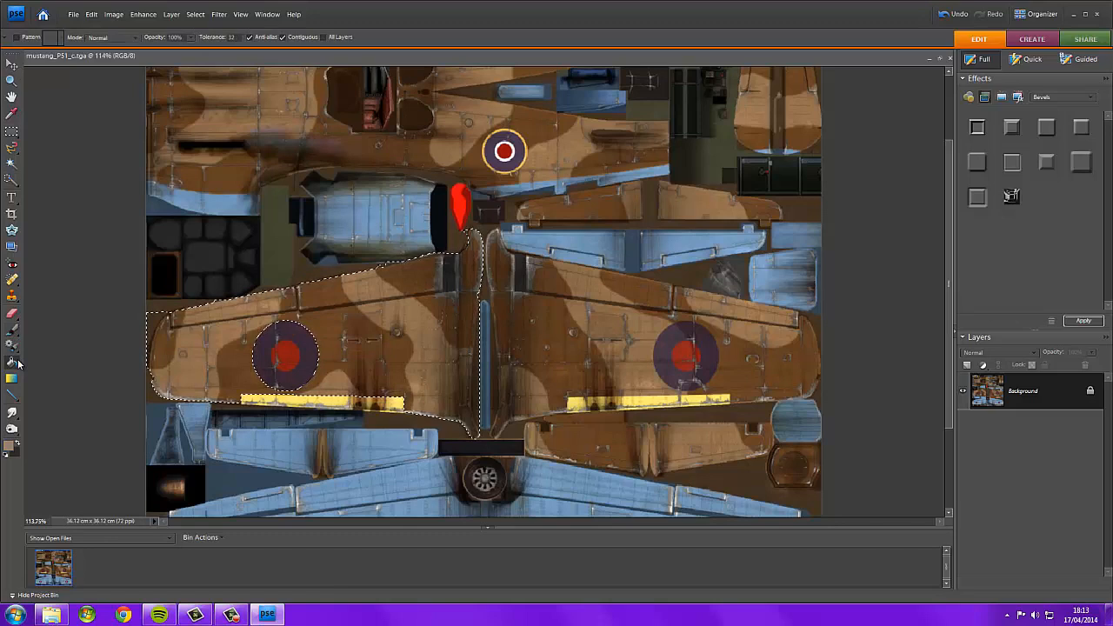
{"action": "left_click", "coordinate": [212, 324]}
{"action": "left_click", "coordinate": [219, 359]}
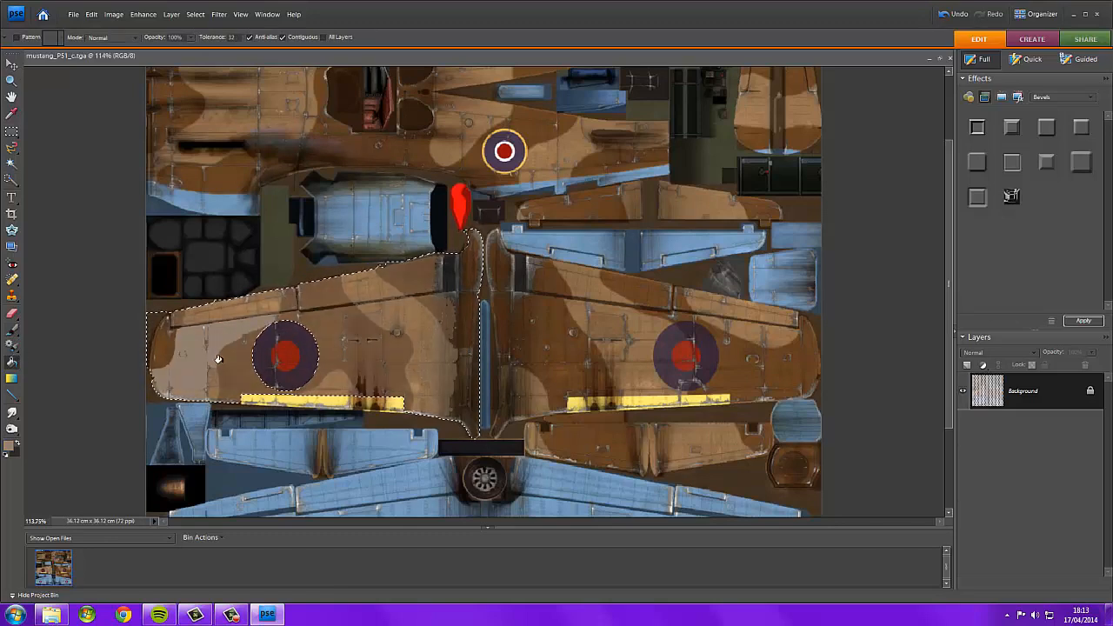
Paint over the rest of the selected left wing in tan with a 77 px brush.
{"action": "left_click", "coordinate": [12, 329]}
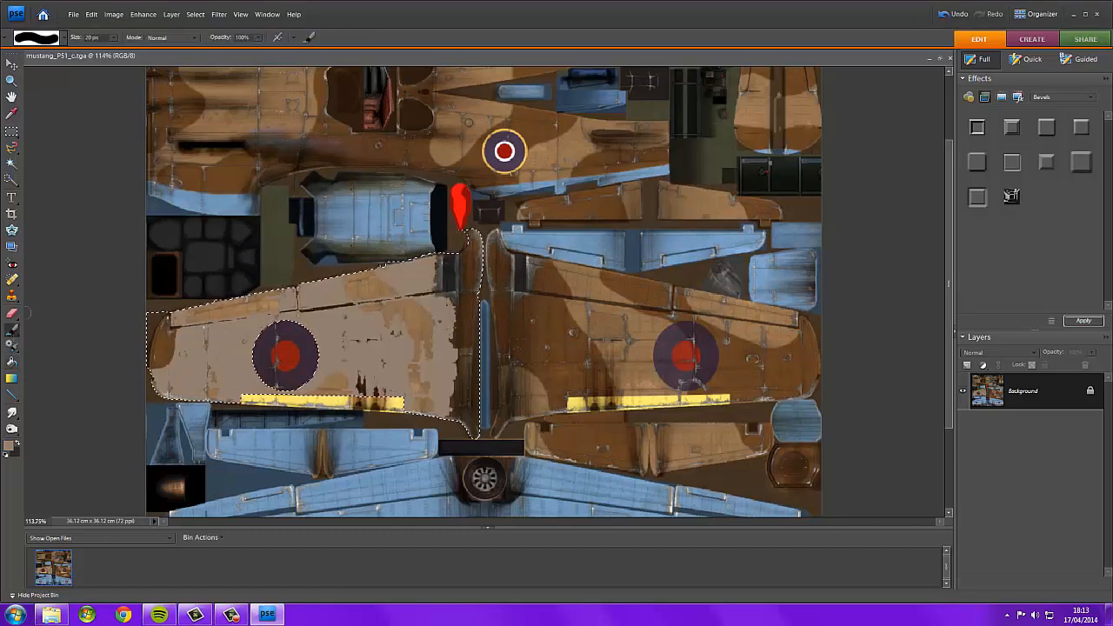
{"action": "left_click_drag", "start_coordinate": [112, 51], "coordinate": [139, 50]}
{"action": "left_click_drag", "start_coordinate": [164, 331], "coordinate": [169, 346]}
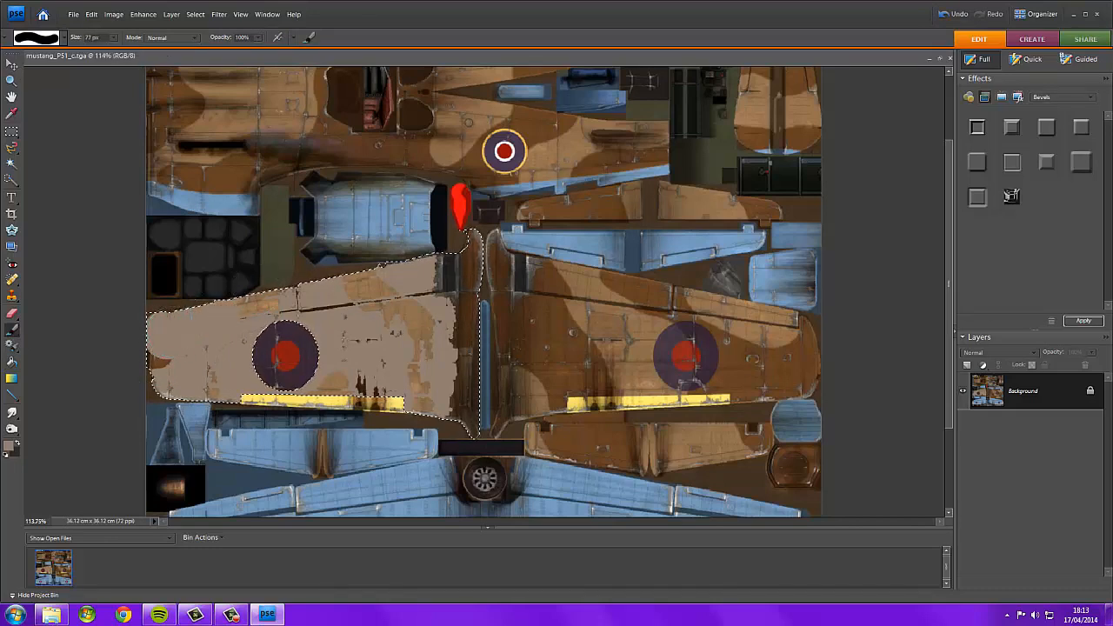
{"action": "mouse_move", "coordinate": [447, 319]}
{"action": "left_mouse_down"}
{"action": "mouse_move", "coordinate": [492, 359]}
{"action": "mouse_move", "coordinate": [482, 415]}
{"action": "left_mouse_up"}
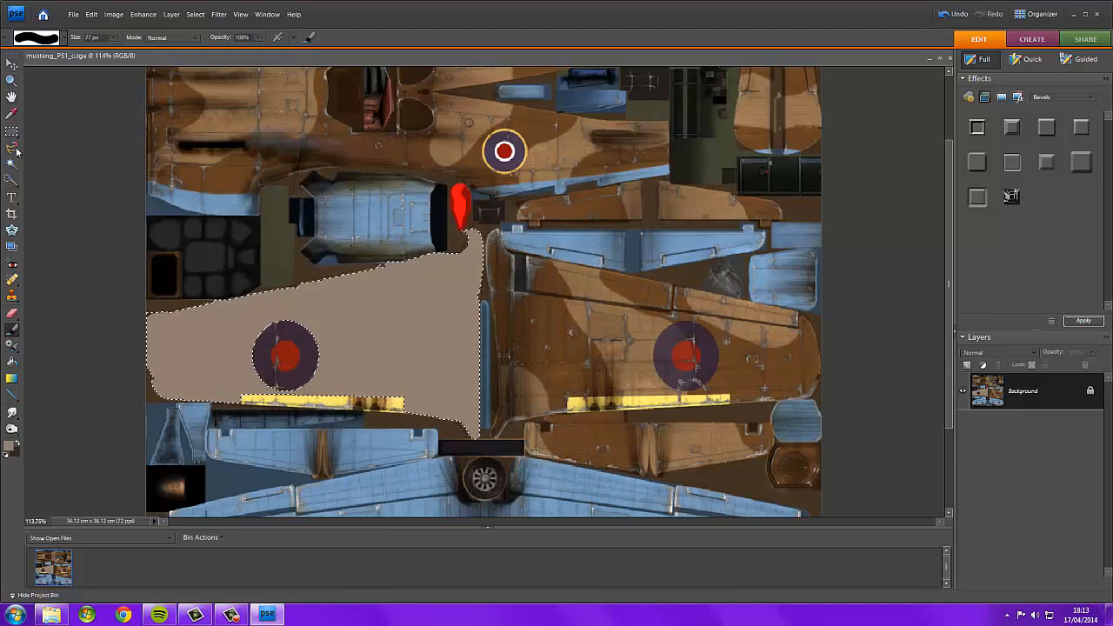
Deselect the left wing selection.
{"action": "key", "text": "a"}
{"action": "right_click", "coordinate": [372, 328]}
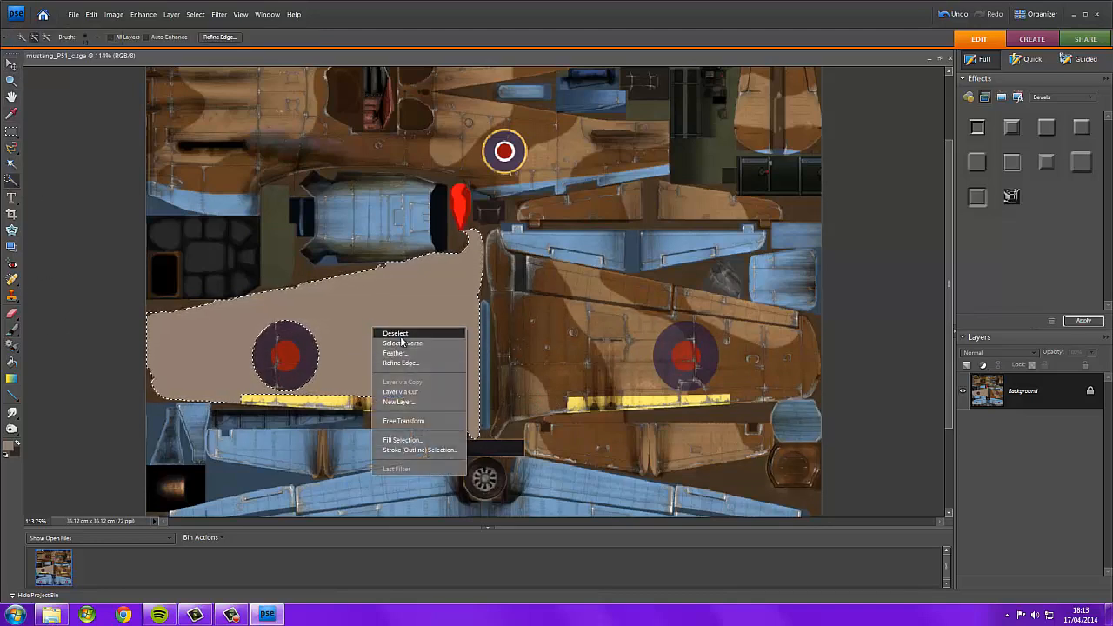
{"action": "left_click", "coordinate": [406, 334]}
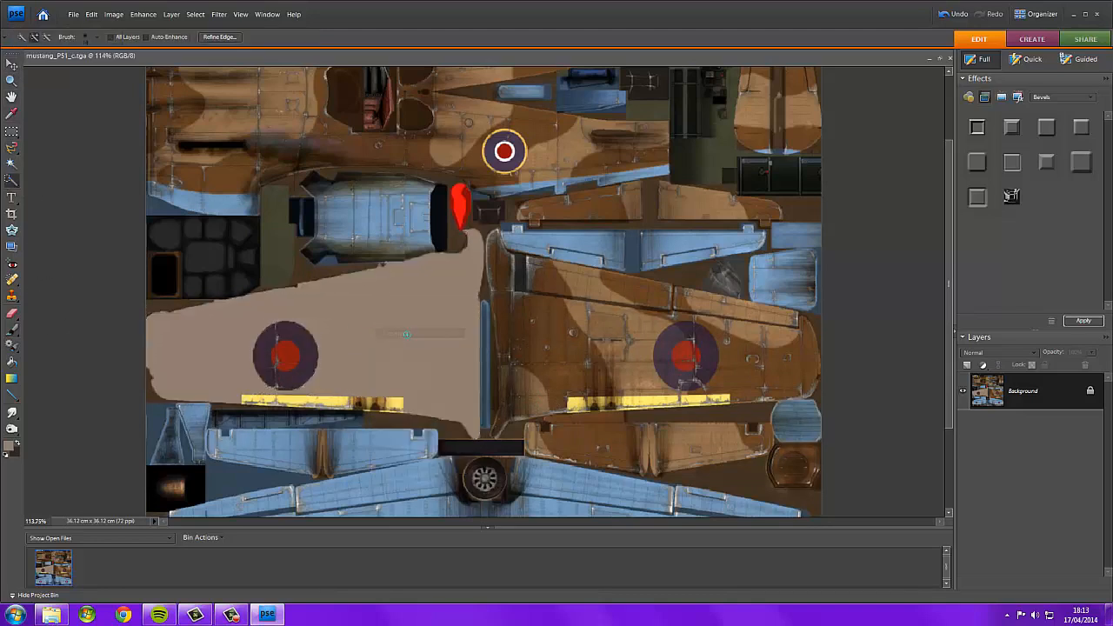
Draw a narrow rectangular marquee across the right wing, inboard of the roundel.
{"action": "left_click", "coordinate": [15, 136]}
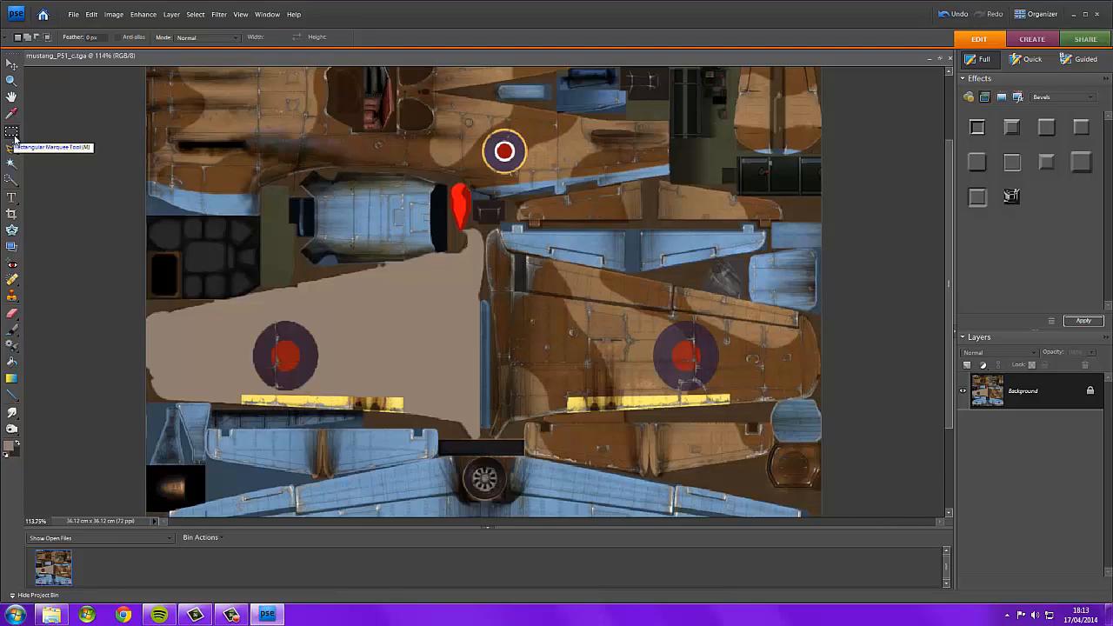
{"action": "right_click", "coordinate": [552, 352]}
{"action": "key", "text": "Escape"}
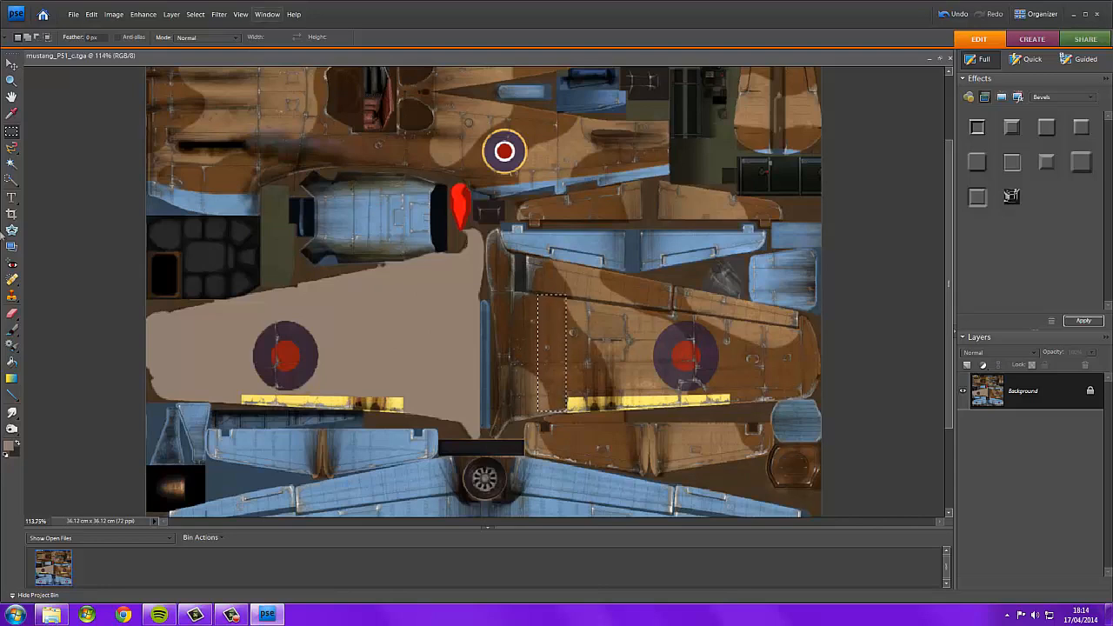
Set the foreground colour to white, ffffff, and brush-paint the rectangular selection white.
{"action": "left_click", "coordinate": [8, 449]}
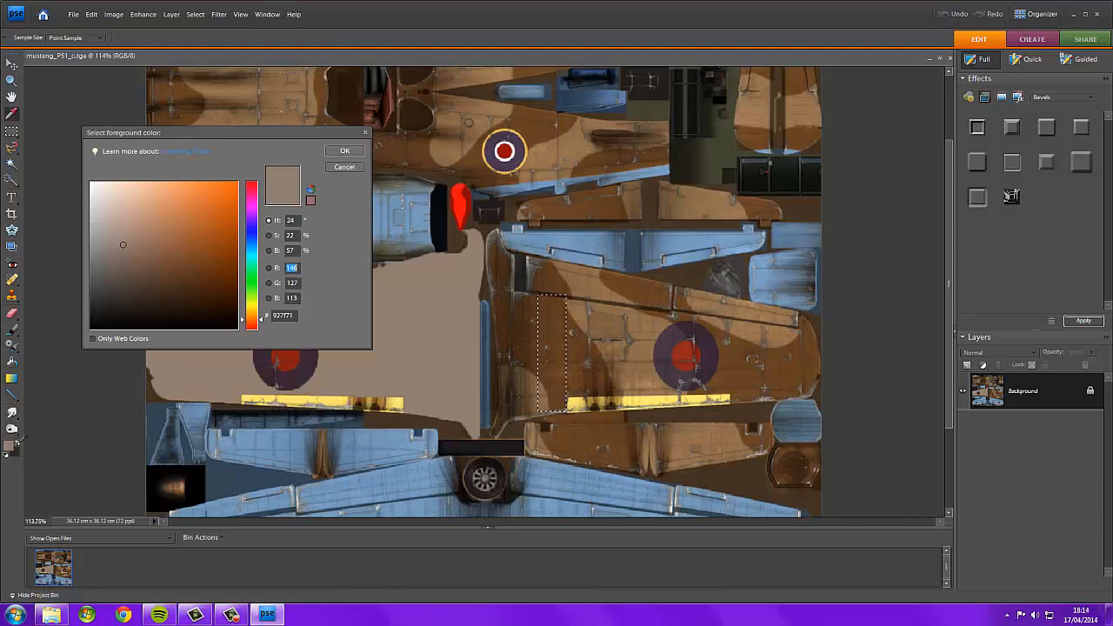
{"action": "left_click_drag", "start_coordinate": [141, 273], "coordinate": [50, 58]}
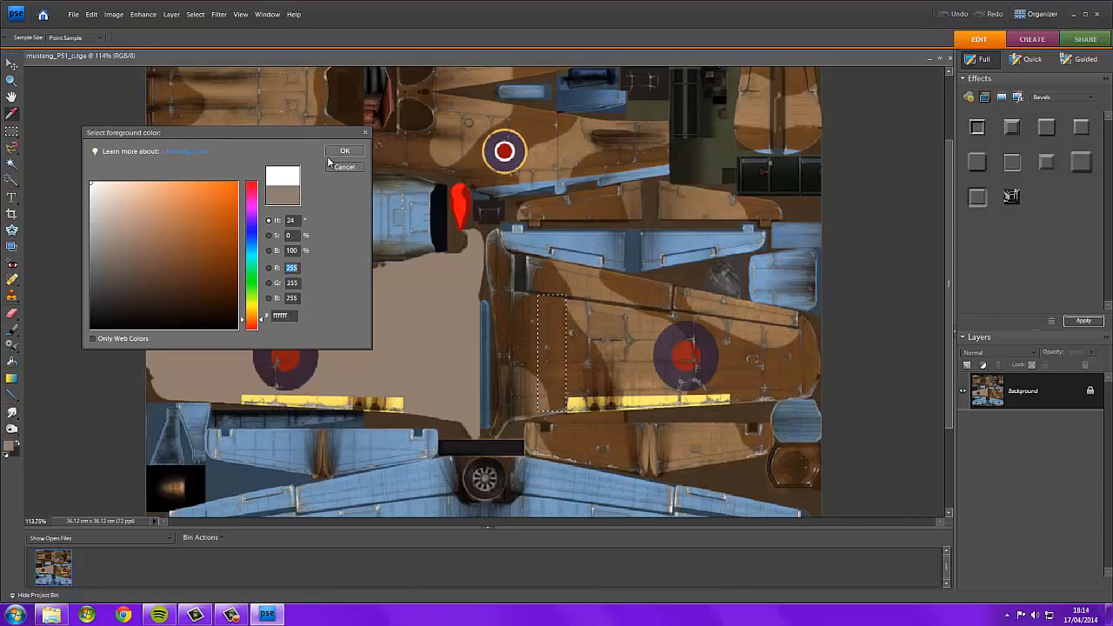
{"action": "left_click", "coordinate": [330, 153]}
{"action": "left_click", "coordinate": [12, 330]}
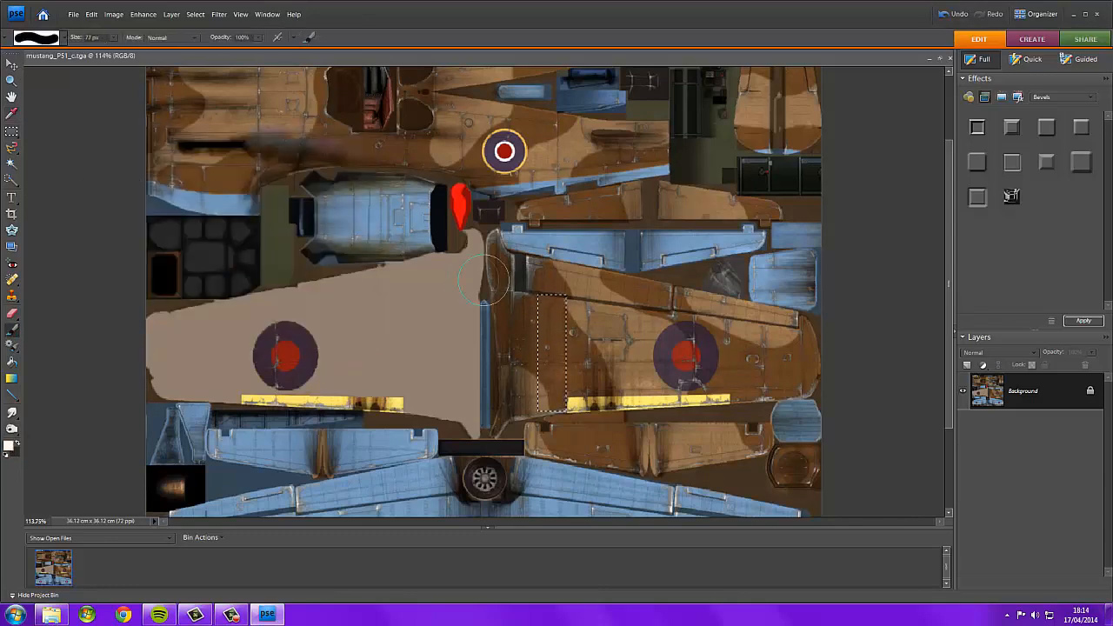
{"action": "left_click_drag", "start_coordinate": [522, 322], "coordinate": [622, 304]}
{"action": "left_click_drag", "start_coordinate": [671, 336], "coordinate": [548, 405]}
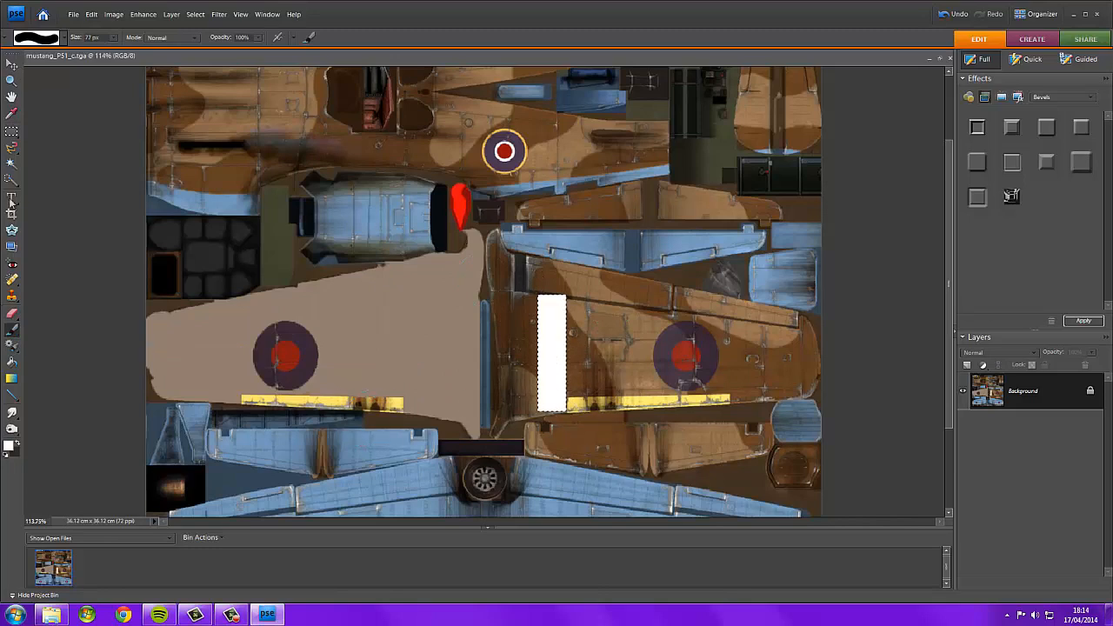
Select the next strip beside the white one and paint it black, 000000.
{"action": "left_click", "coordinate": [12, 131]}
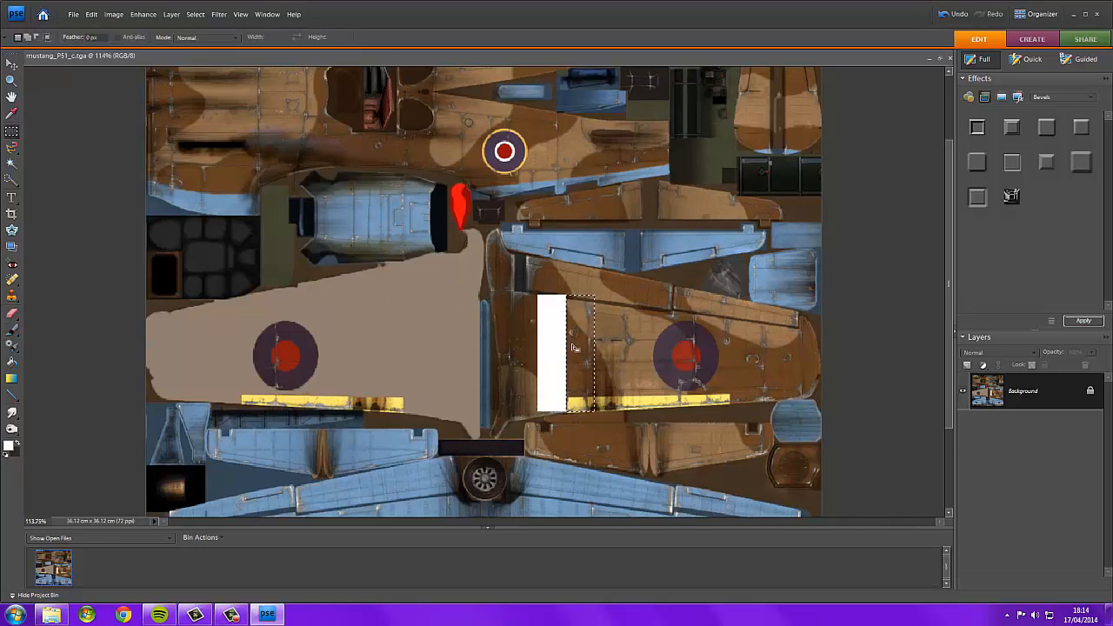
{"action": "left_click", "coordinate": [13, 447]}
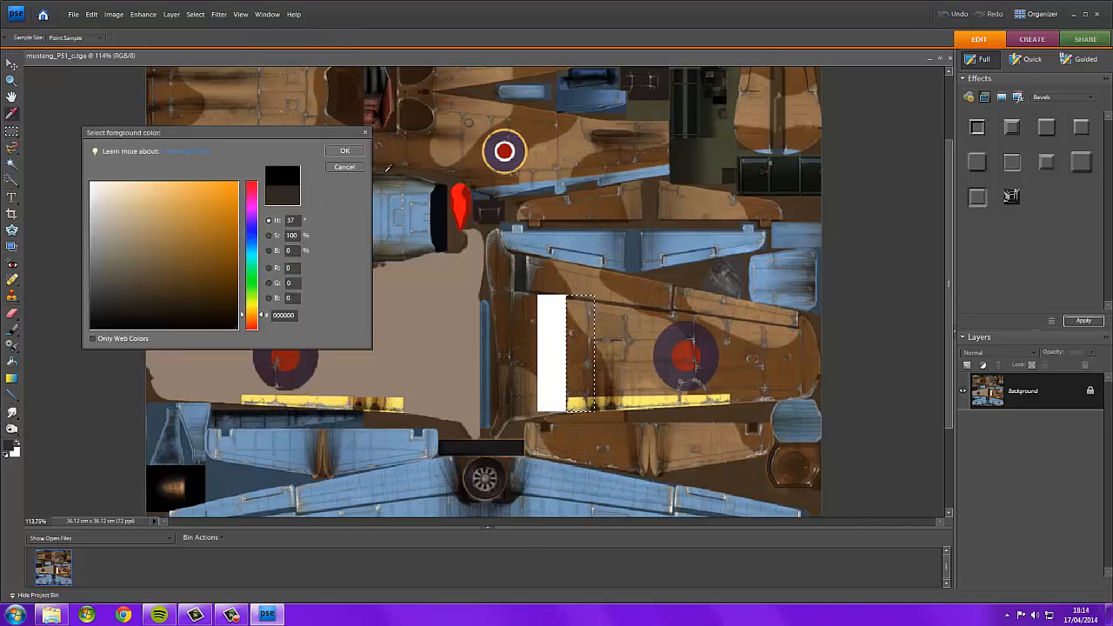
{"action": "left_click", "coordinate": [339, 151]}
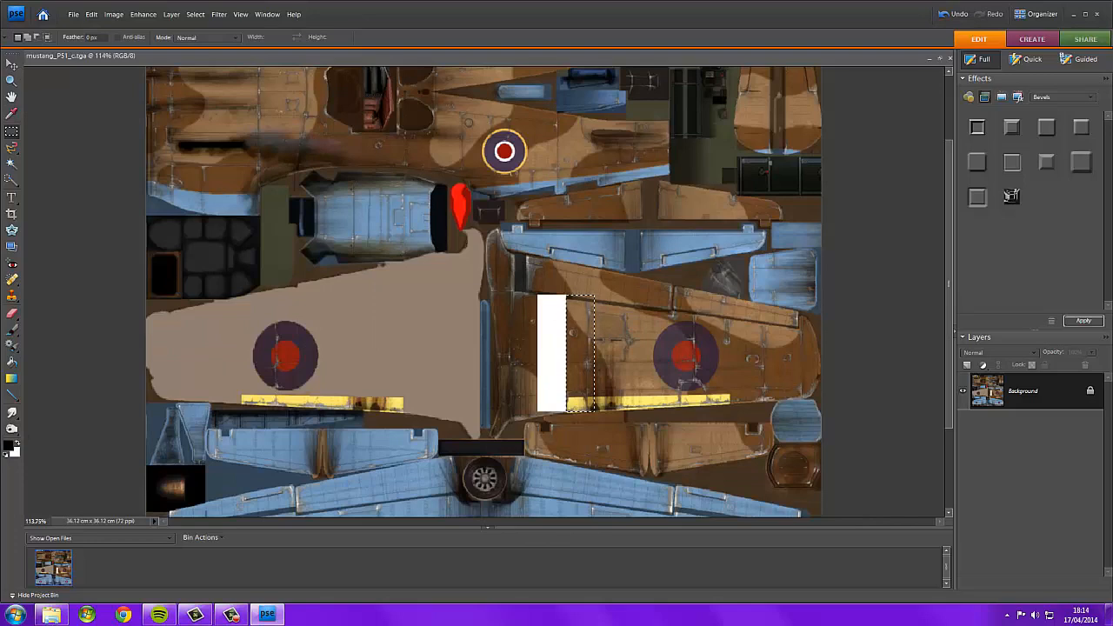
{"action": "left_click", "coordinate": [12, 330]}
{"action": "left_click_drag", "start_coordinate": [579, 309], "coordinate": [581, 387]}
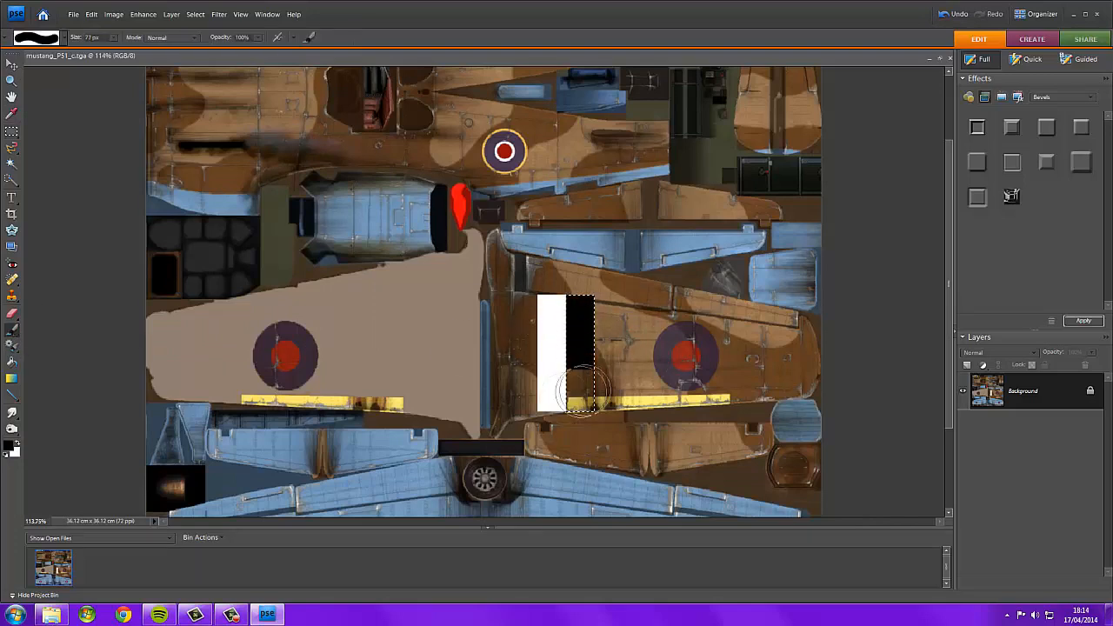
Swap the foreground to white, select a third strip beside the black one and paint it white.
{"action": "left_click", "coordinate": [18, 441]}
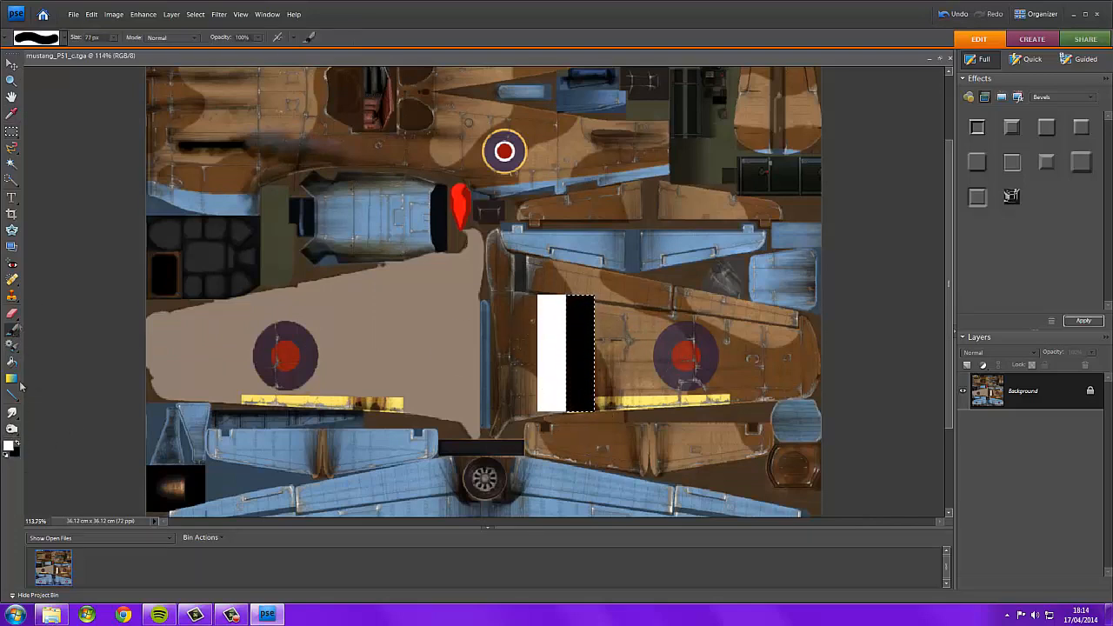
{"action": "left_click", "coordinate": [11, 133]}
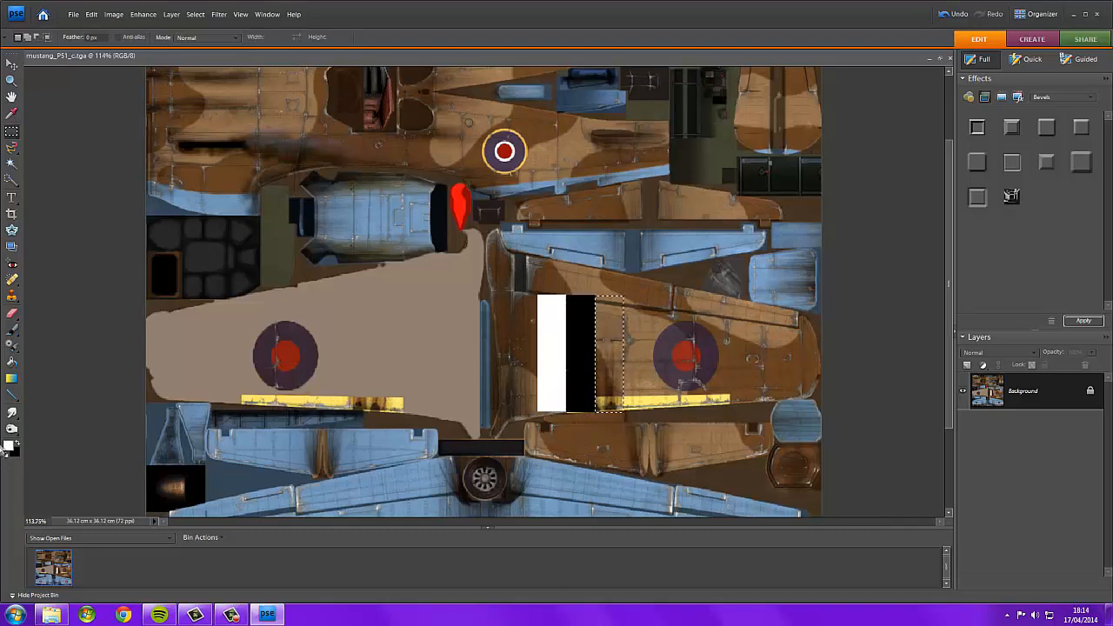
{"action": "left_click", "coordinate": [12, 332]}
{"action": "mouse_move", "coordinate": [582, 324]}
{"action": "left_mouse_down"}
{"action": "mouse_move", "coordinate": [646, 312]}
{"action": "mouse_move", "coordinate": [601, 376]}
{"action": "mouse_move", "coordinate": [598, 422]}
{"action": "left_mouse_up"}
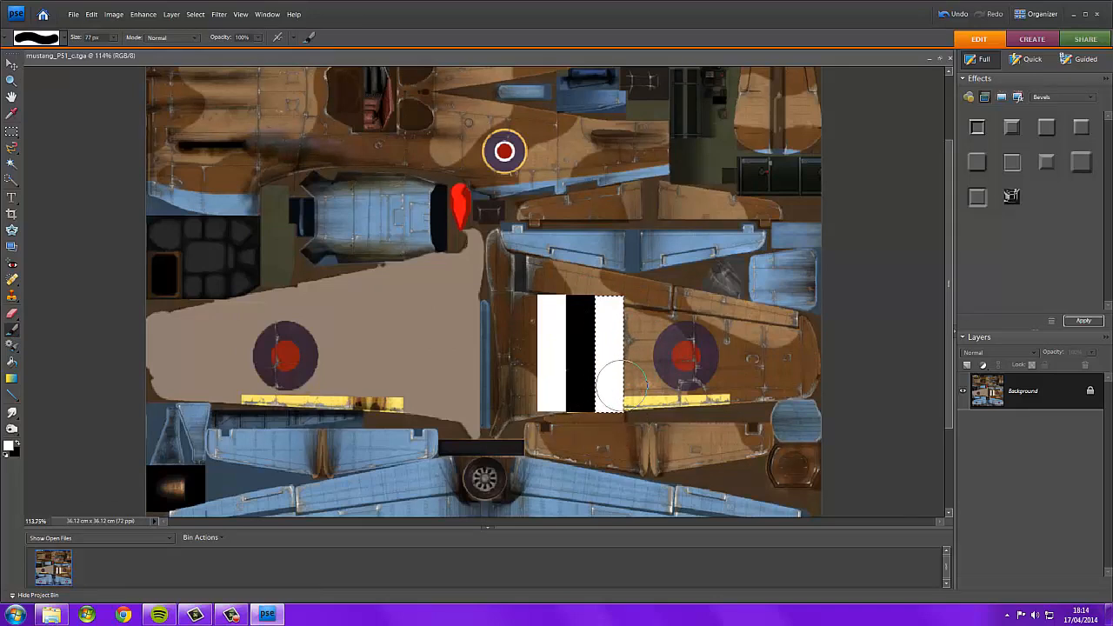
Undo the last brush stroke and check the Edit menu's undo history.
{"action": "key", "text": "ctrl+z"}
{"action": "left_click", "coordinate": [92, 14]}
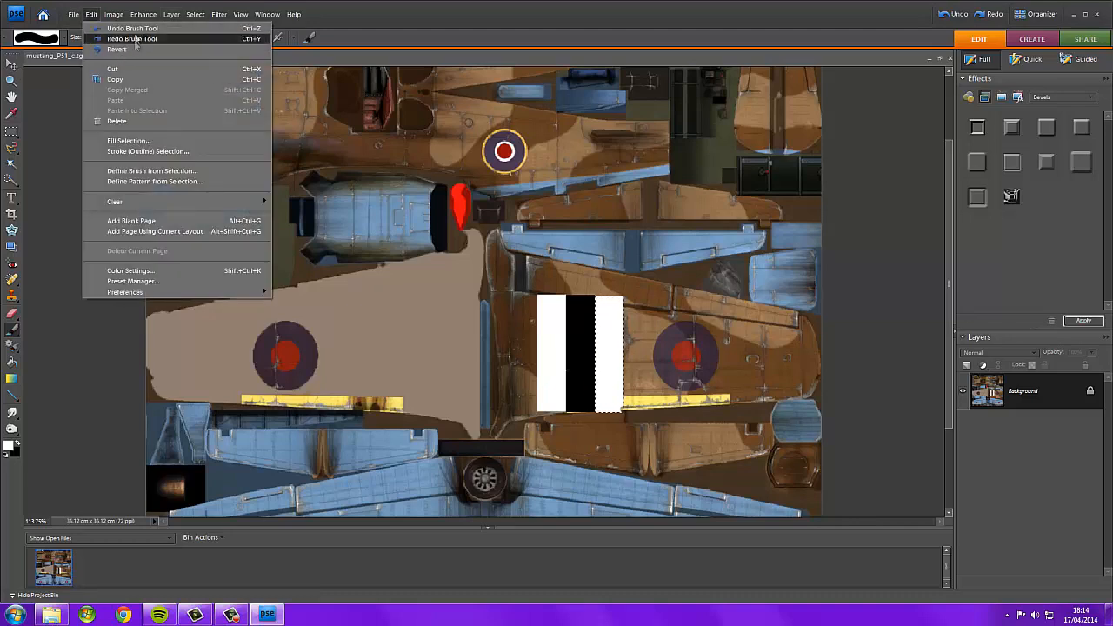
{"action": "left_click", "coordinate": [597, 340]}
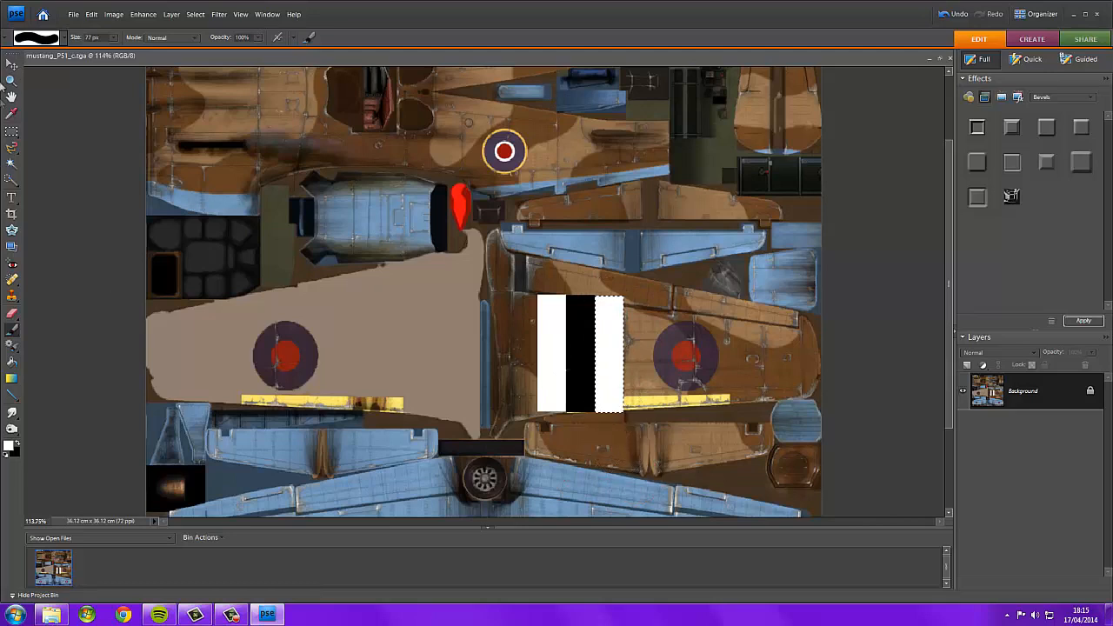
Select a fourth strip next to the white one, swap to black and paint it black.
{"action": "left_click", "coordinate": [10, 133]}
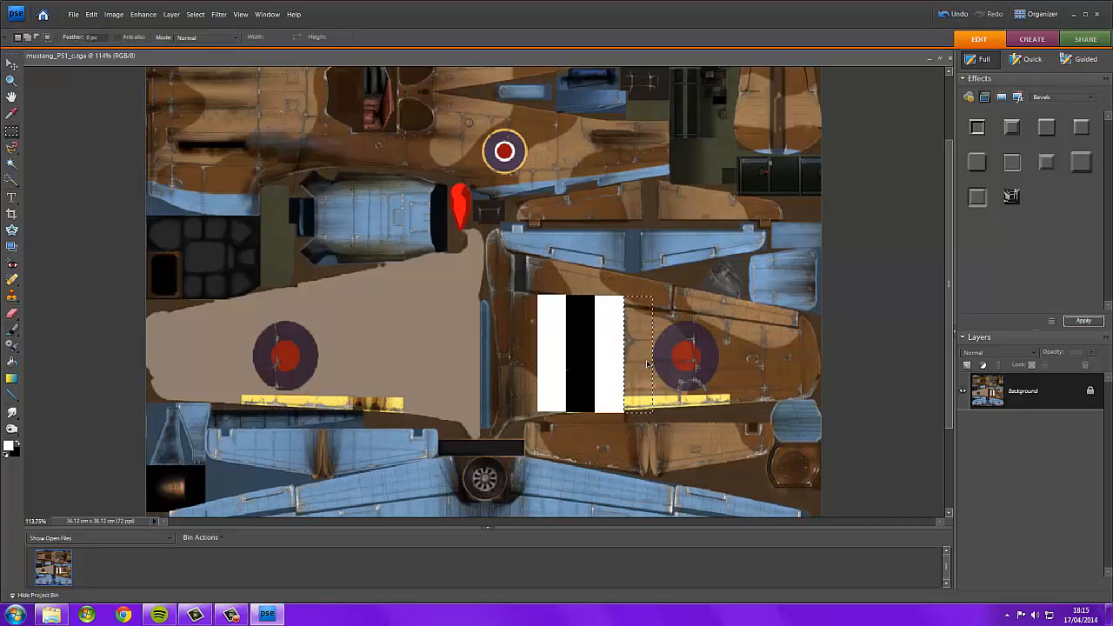
{"action": "left_click", "coordinate": [17, 445]}
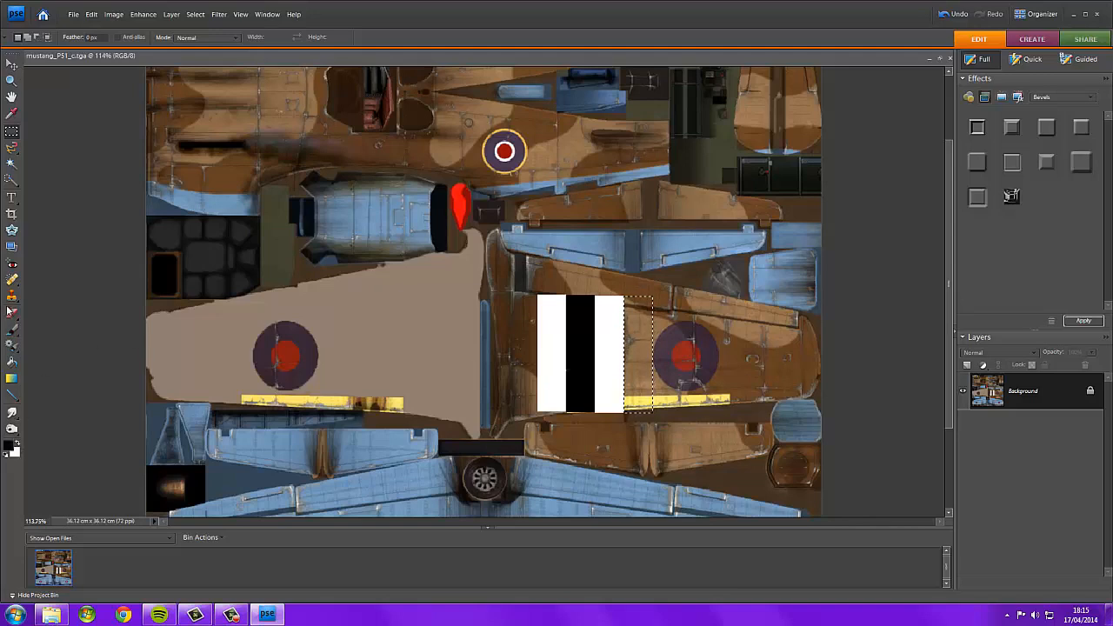
{"action": "left_click", "coordinate": [12, 330]}
{"action": "mouse_move", "coordinate": [542, 338]}
{"action": "left_mouse_down"}
{"action": "mouse_move", "coordinate": [788, 318]}
{"action": "mouse_move", "coordinate": [724, 288]}
{"action": "mouse_move", "coordinate": [662, 413]}
{"action": "left_mouse_up"}
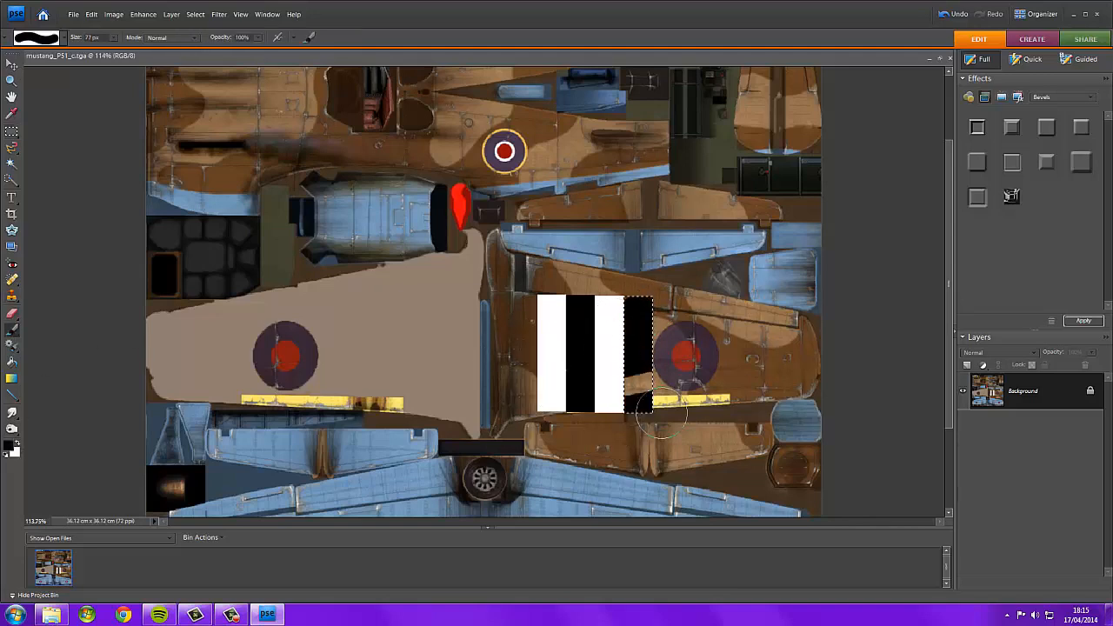
Select a fifth strip toward the roundel, swap to white, fill it with the Paint Bucket and undo the last fill.
{"action": "left_click", "coordinate": [11, 131]}
{"action": "left_click_drag", "start_coordinate": [643, 334], "coordinate": [672, 334]}
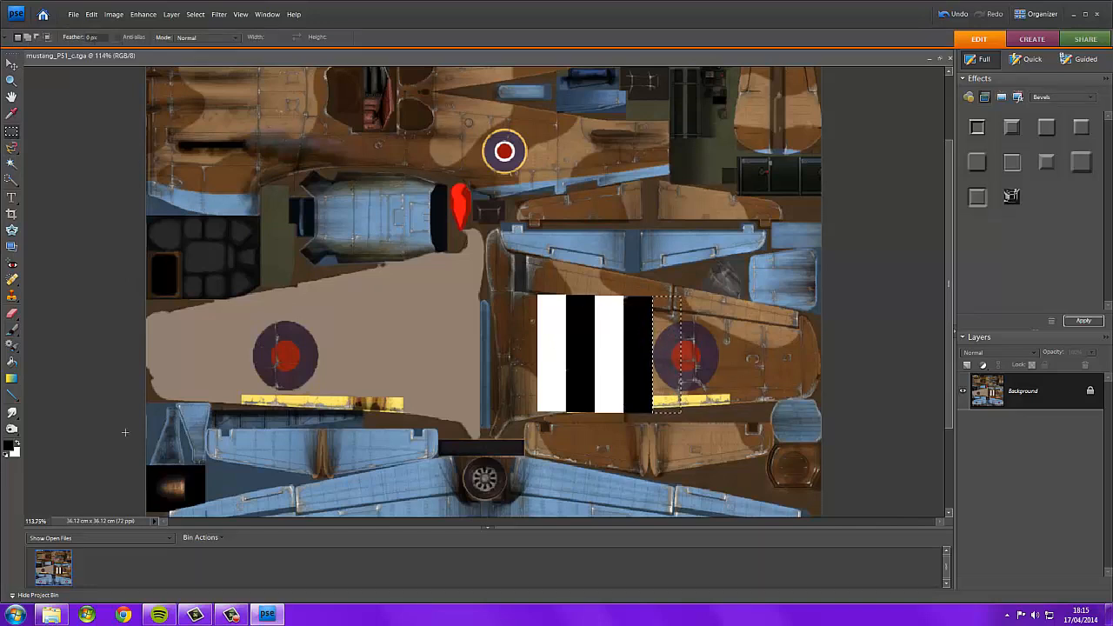
{"action": "left_click", "coordinate": [19, 442]}
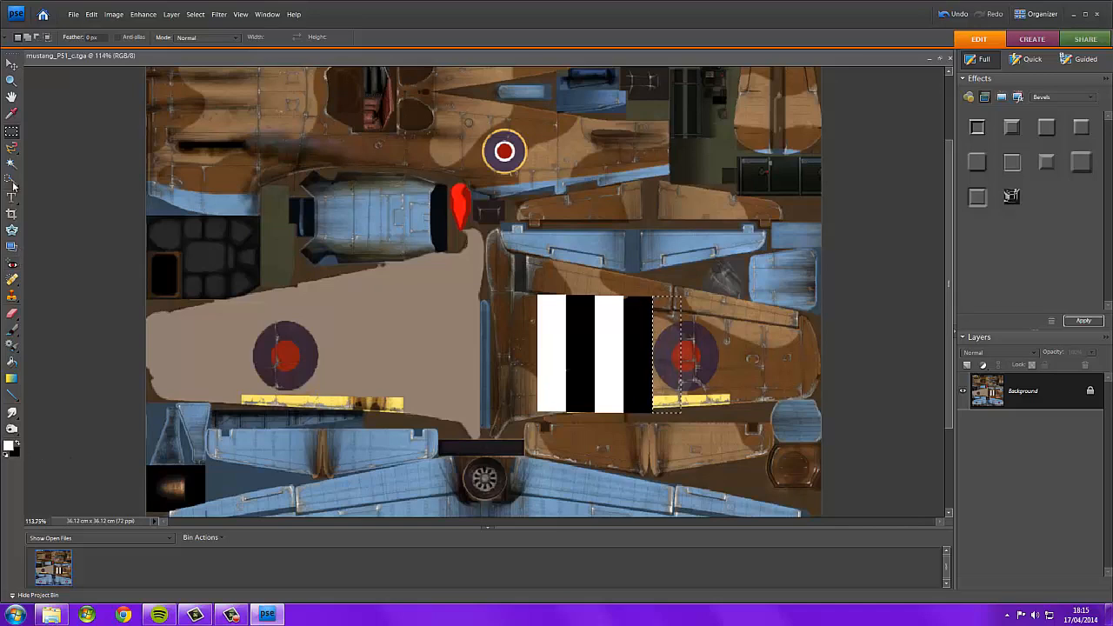
{"action": "left_click", "coordinate": [13, 364]}
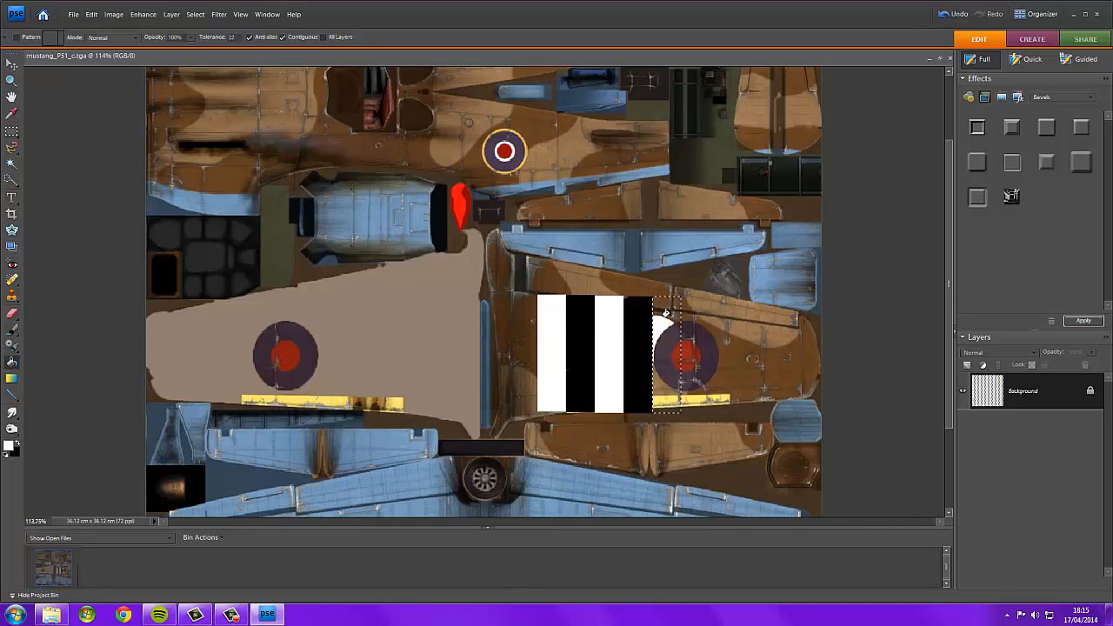
{"action": "left_click", "coordinate": [667, 304]}
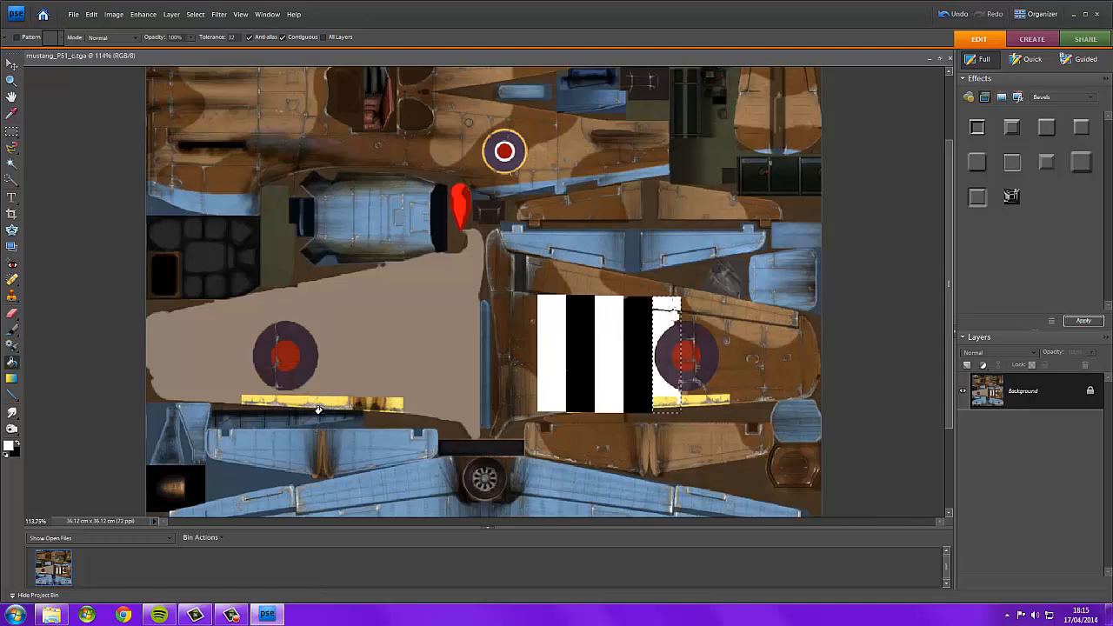
{"action": "key", "text": "ctrl+z"}
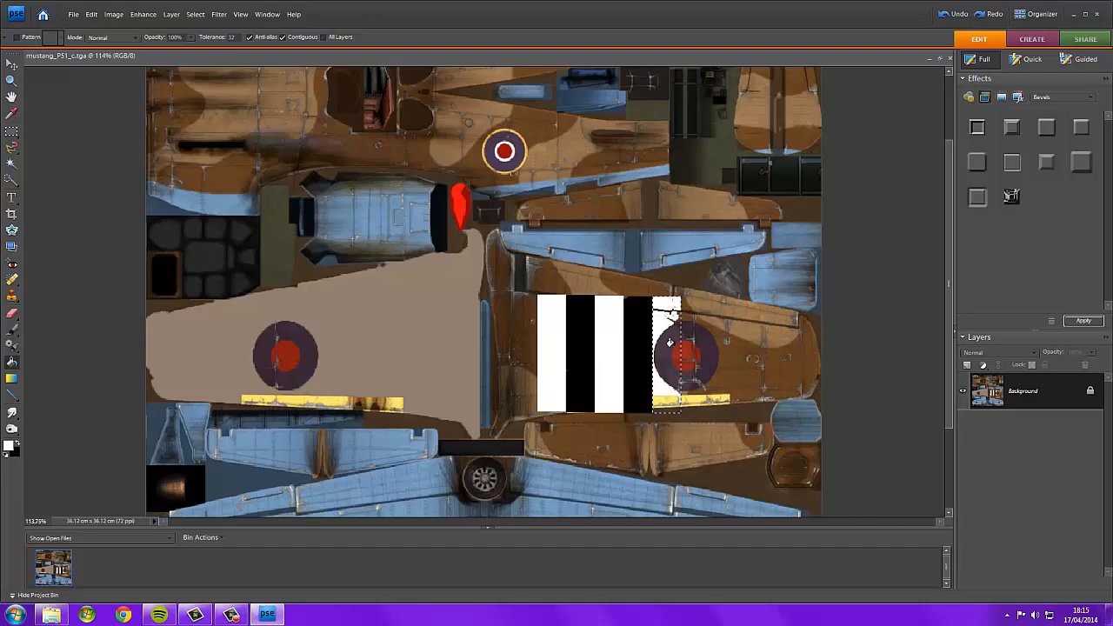
Paint the fifth strip white with a 77 px brush, covering the roundel edge inside the selection.
{"action": "scroll", "coordinate": [668, 323], "scroll_direction": "up", "scroll_amount": 10}
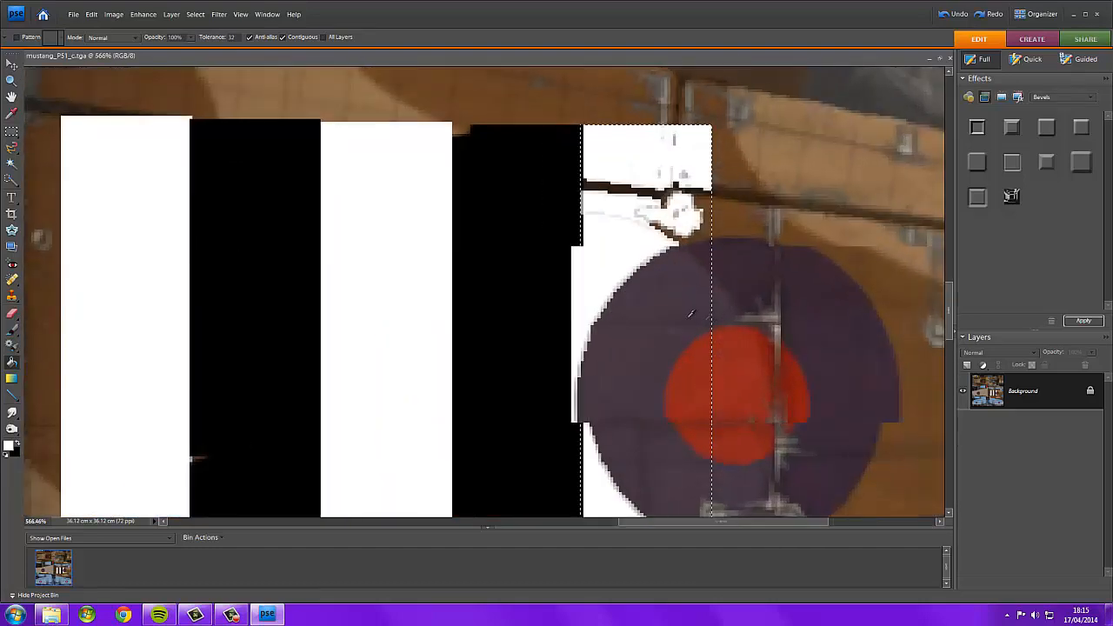
{"action": "left_click", "coordinate": [11, 332]}
{"action": "left_click_drag", "start_coordinate": [514, 173], "coordinate": [659, 108]}
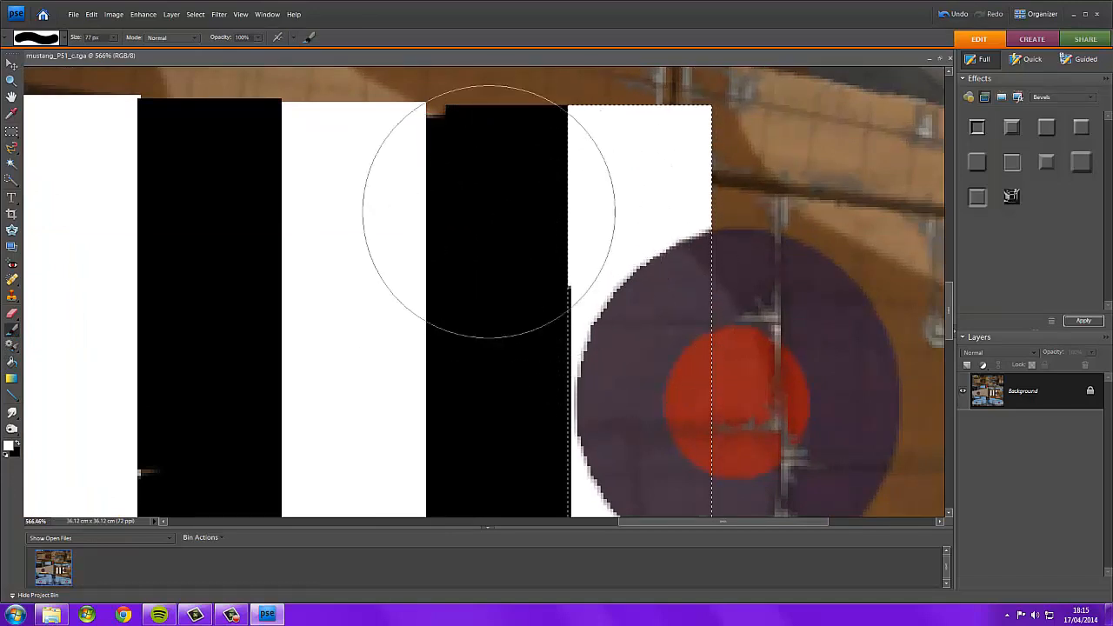
{"action": "mouse_move", "coordinate": [591, 189]}
{"action": "left_mouse_down"}
{"action": "mouse_move", "coordinate": [561, 196]}
{"action": "mouse_move", "coordinate": [513, 241]}
{"action": "left_mouse_up"}
{"action": "scroll", "coordinate": [487, 391], "scroll_direction": "down", "scroll_amount": 5}
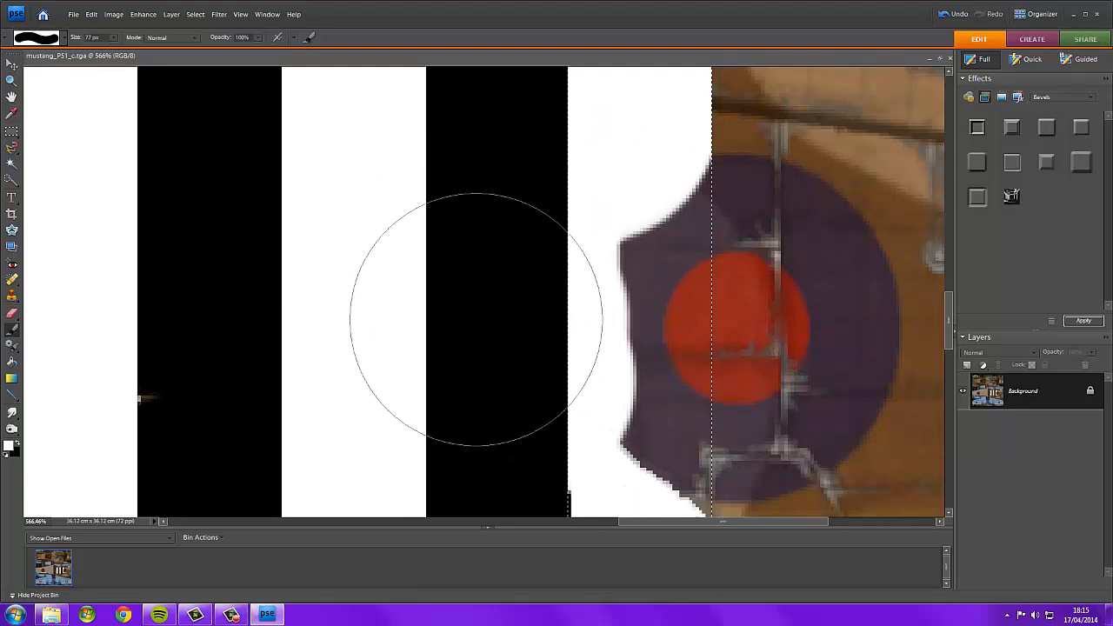
{"action": "left_click_drag", "start_coordinate": [547, 435], "coordinate": [635, 478]}
{"action": "scroll", "coordinate": [437, 292], "scroll_direction": "down", "scroll_amount": 5}
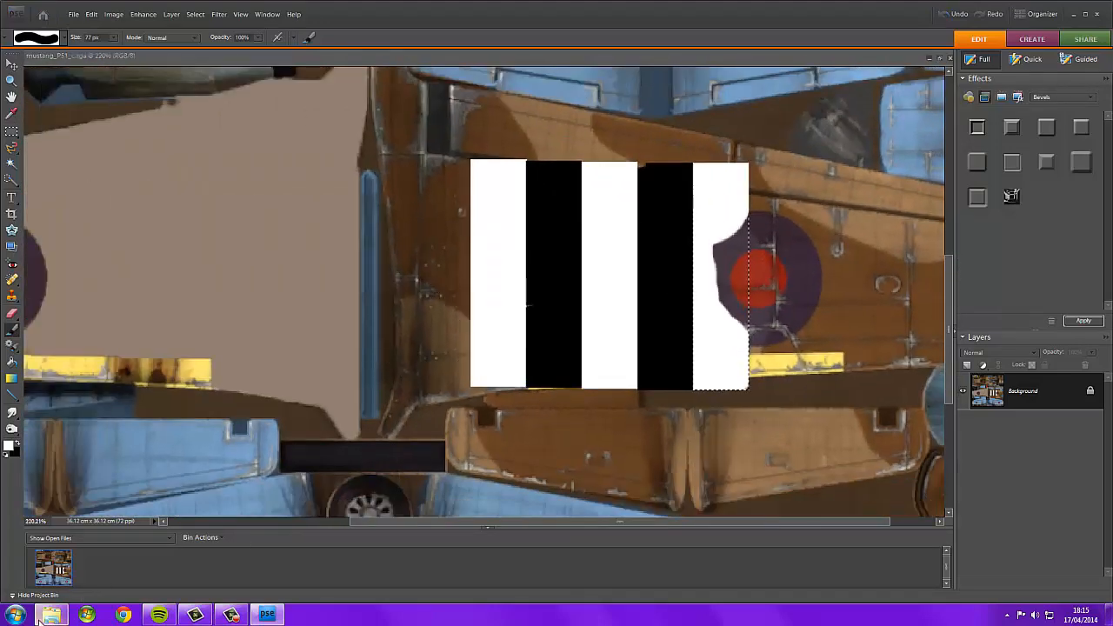
{"action": "left_click", "coordinate": [51, 615]}
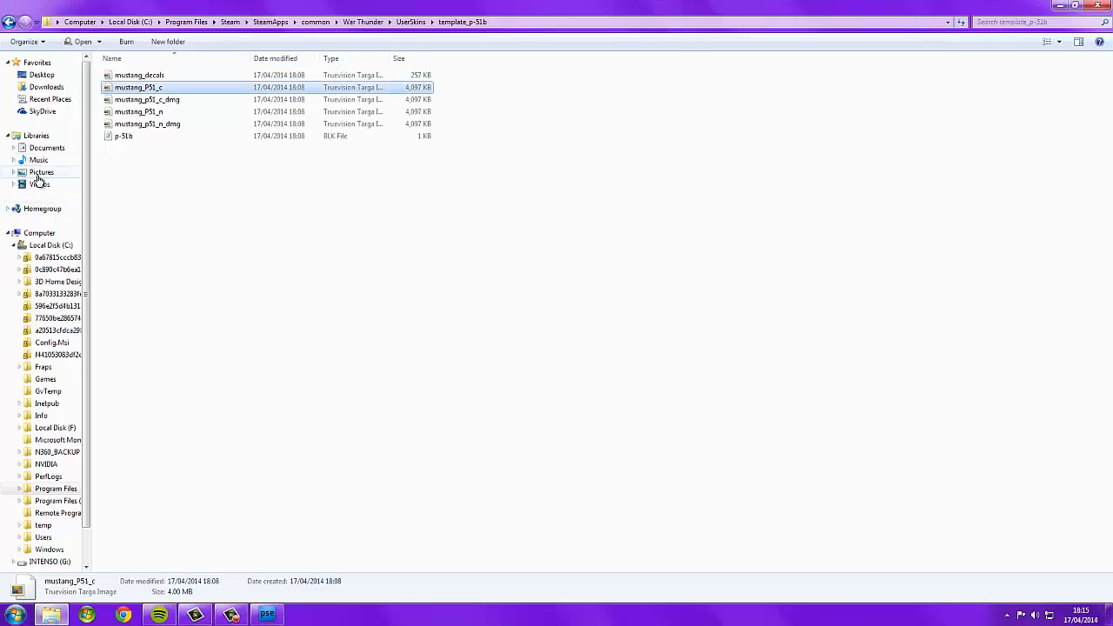
{"action": "left_click", "coordinate": [266, 615]}
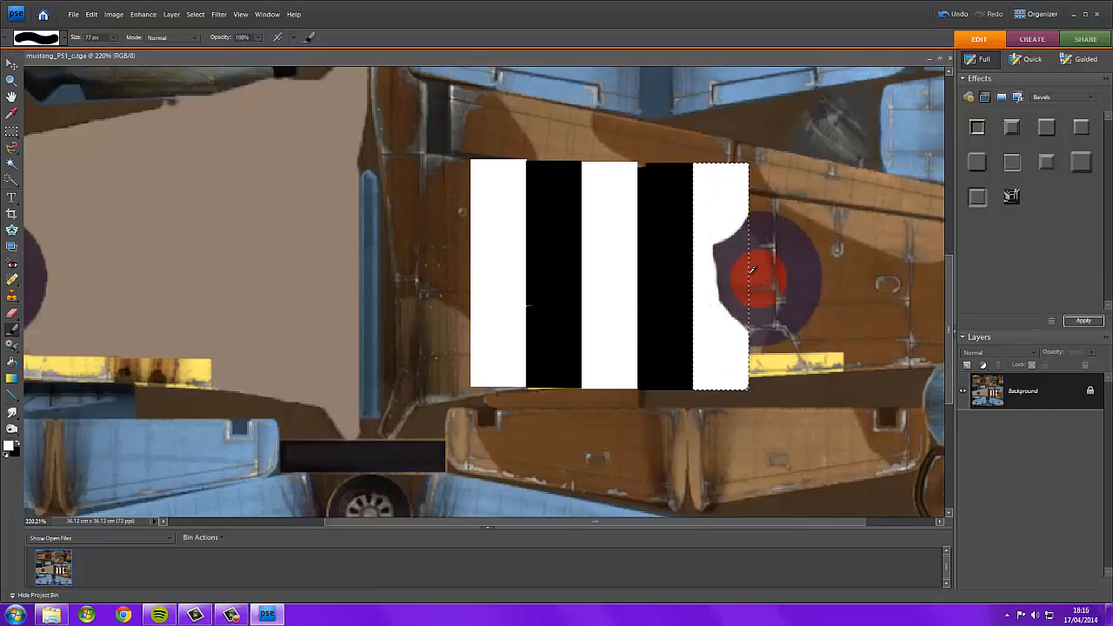
Deselect the stripe selection on the texture.
{"action": "scroll", "coordinate": [780, 283], "scroll_direction": "down", "scroll_amount": 3}
{"action": "scroll", "coordinate": [780, 283], "scroll_direction": "down", "scroll_amount": 4}
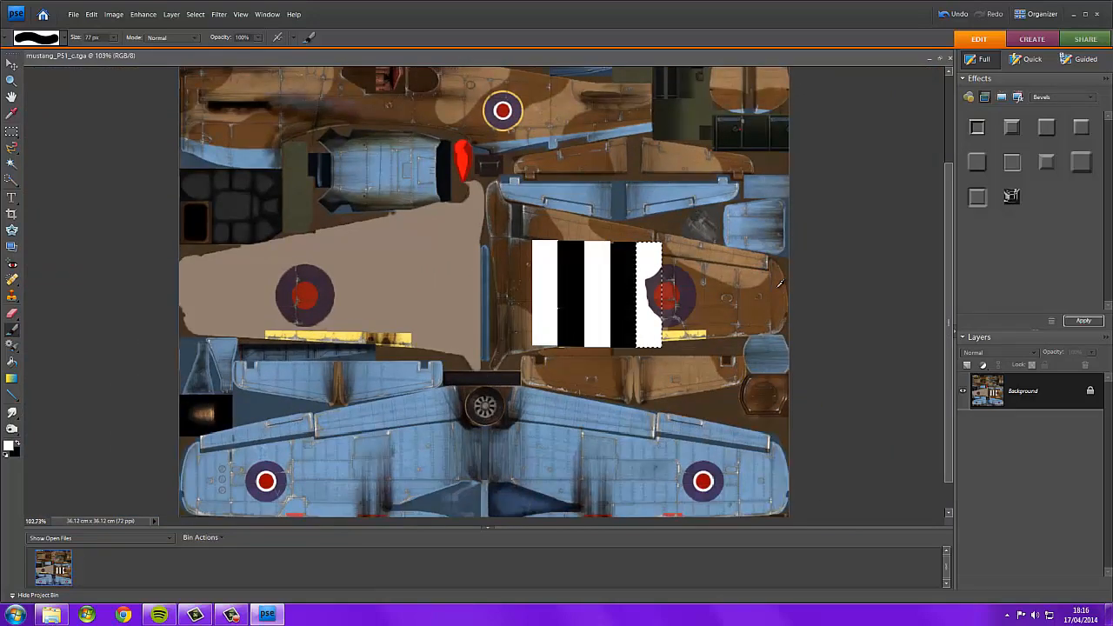
{"action": "scroll", "coordinate": [775, 287], "scroll_direction": "down", "scroll_amount": 1}
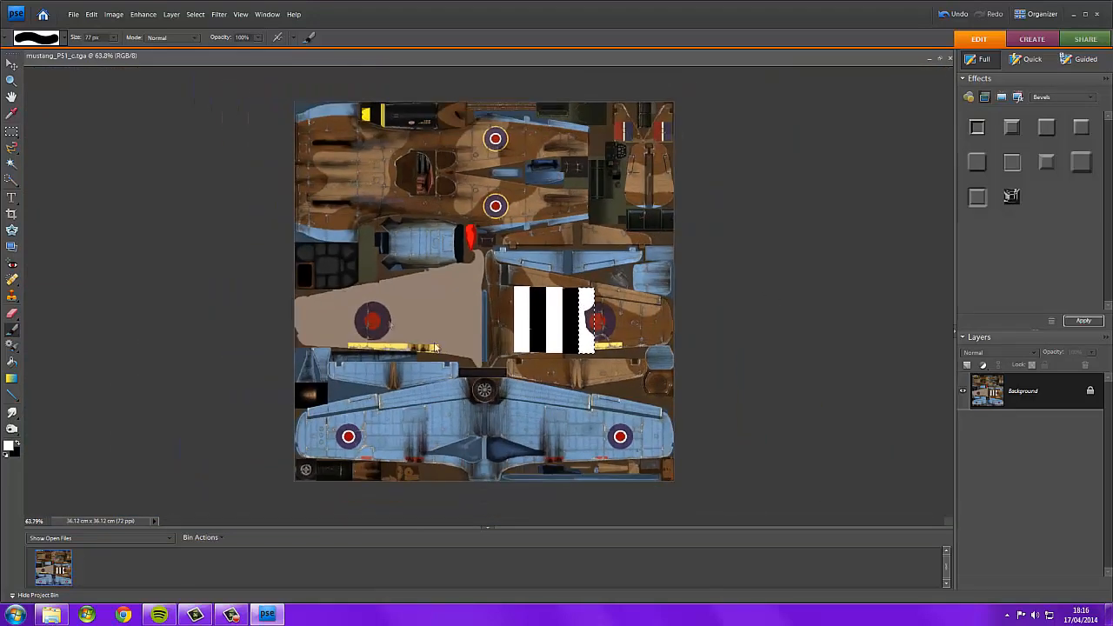
{"action": "left_click", "coordinate": [12, 131]}
{"action": "right_click", "coordinate": [589, 308]}
{"action": "left_click", "coordinate": [617, 320]}
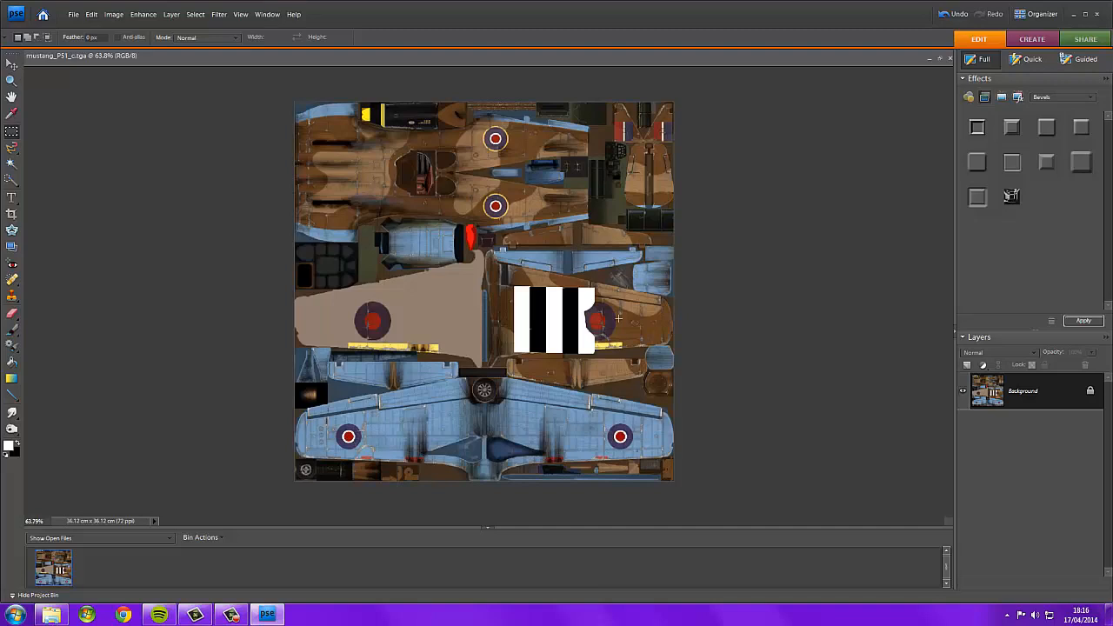
Switch to the file browser and open mustang_p51_c_dmg from the template folder in Photoshop Elements.
{"action": "left_click", "coordinate": [51, 615]}
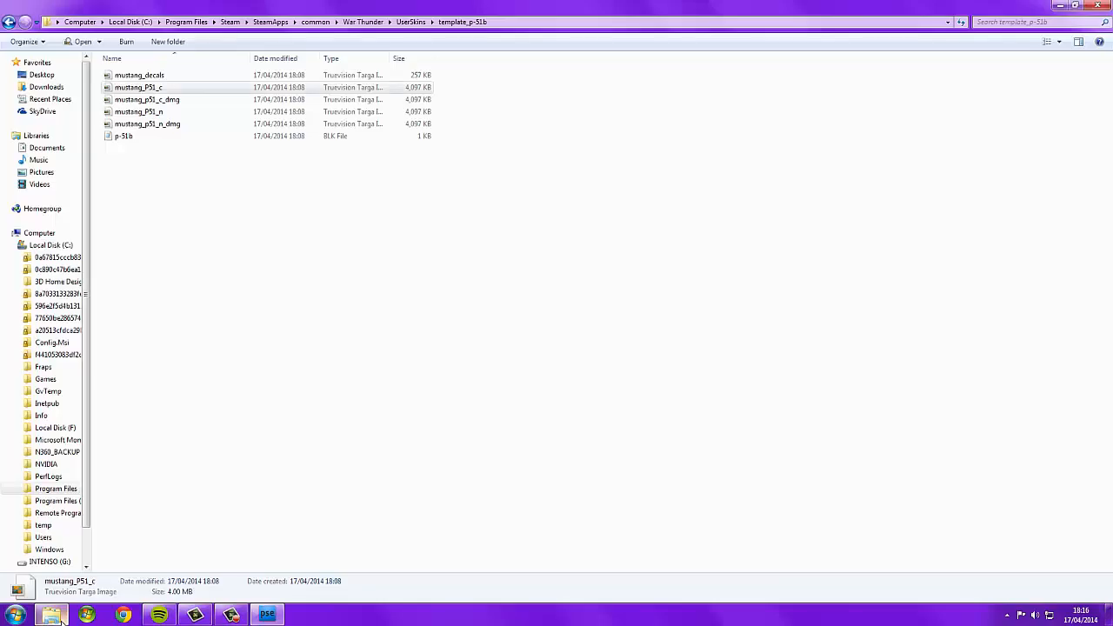
{"action": "left_click", "coordinate": [147, 101]}
{"action": "right_click", "coordinate": [150, 100]}
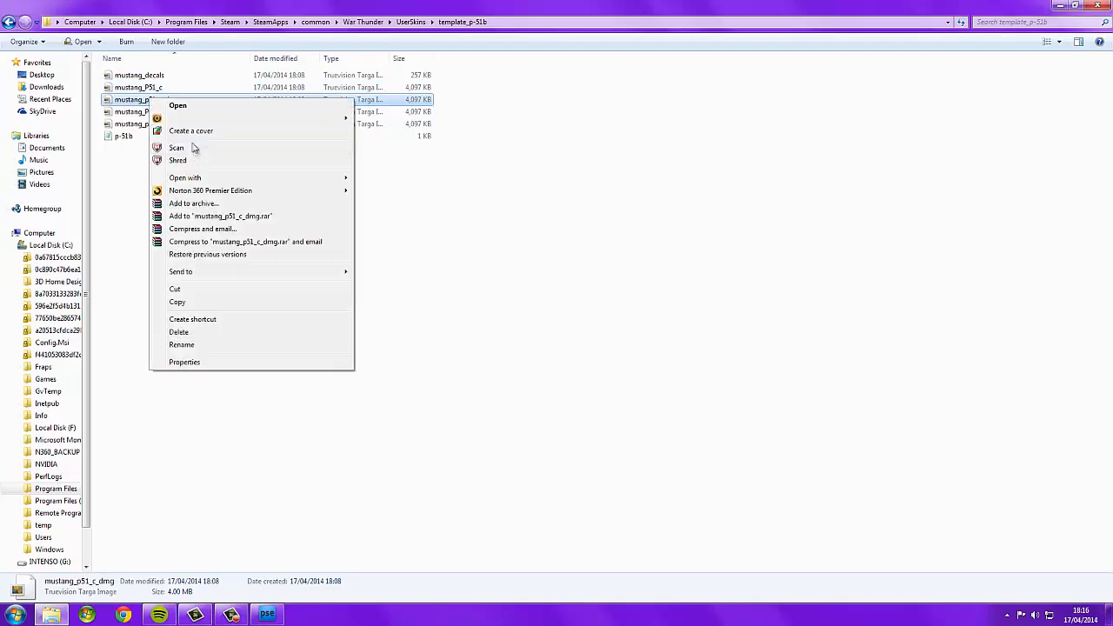
{"action": "mouse_move", "coordinate": [234, 181]}
{"action": "left_click", "coordinate": [454, 177]}
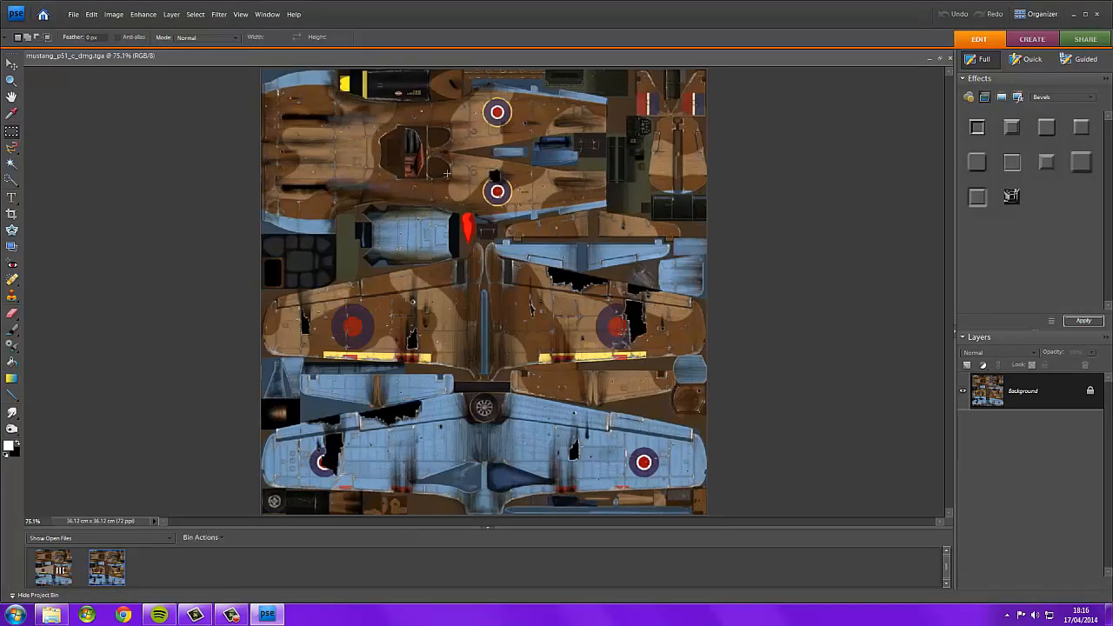
Duplicate the Background layer of the painted mustang_P51_c texture.
{"action": "left_click", "coordinate": [56, 567]}
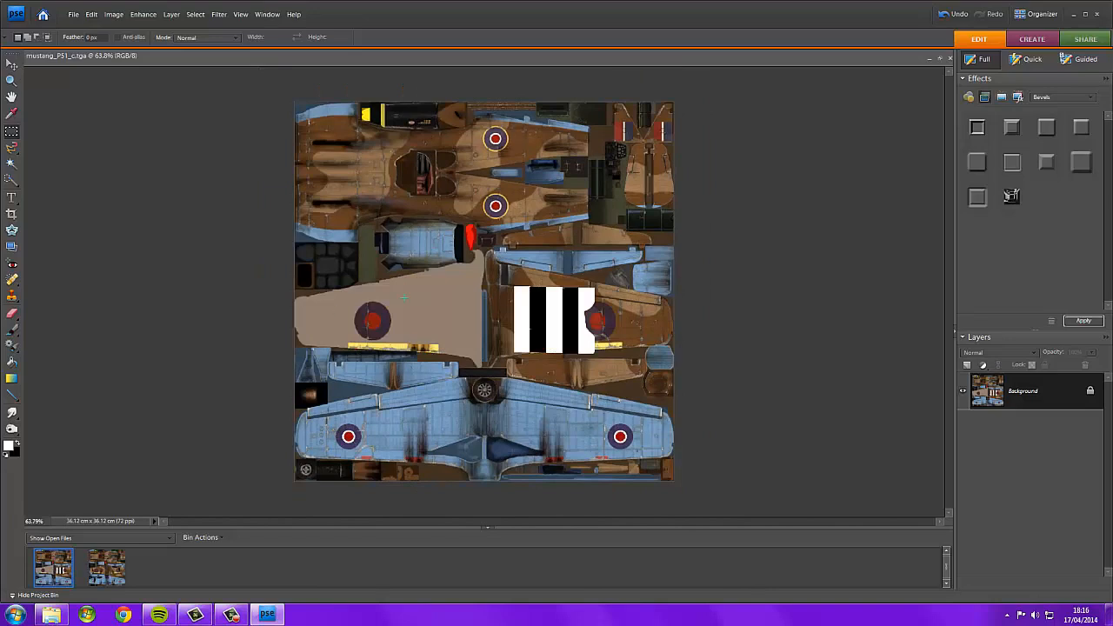
{"action": "left_click", "coordinate": [113, 579]}
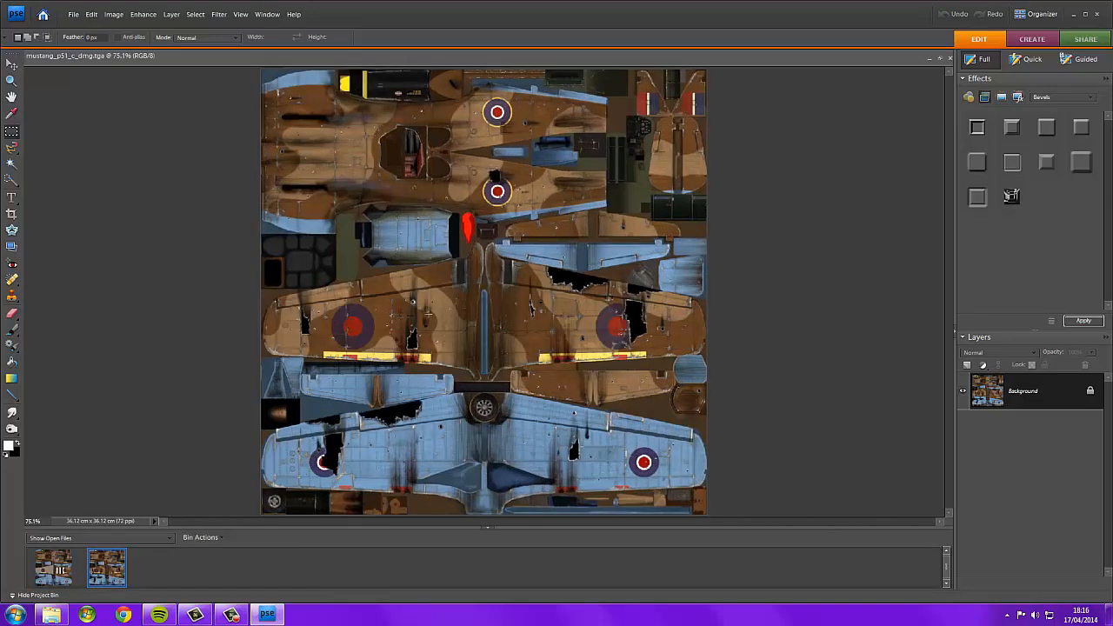
{"action": "left_click", "coordinate": [52, 560]}
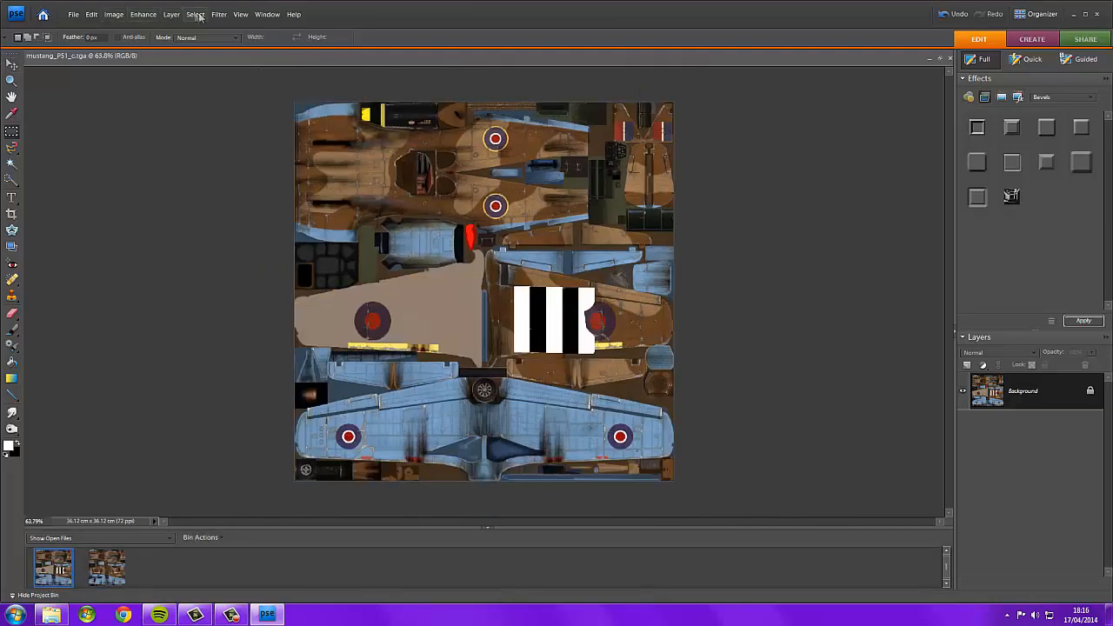
{"action": "left_click", "coordinate": [172, 14]}
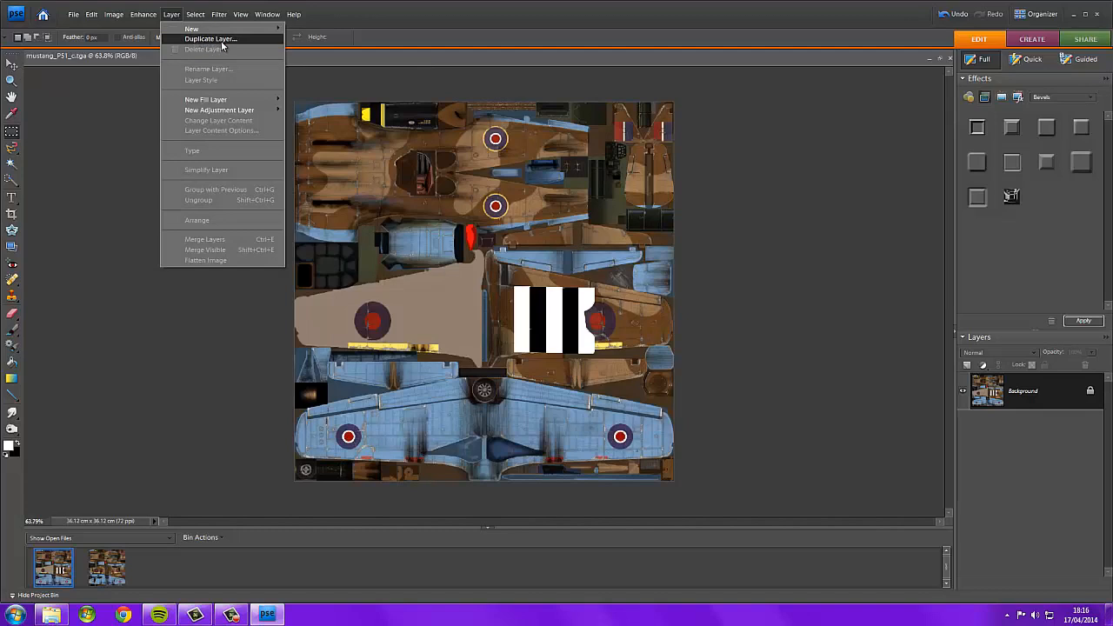
{"action": "left_click", "coordinate": [219, 40]}
{"action": "left_click", "coordinate": [552, 179]}
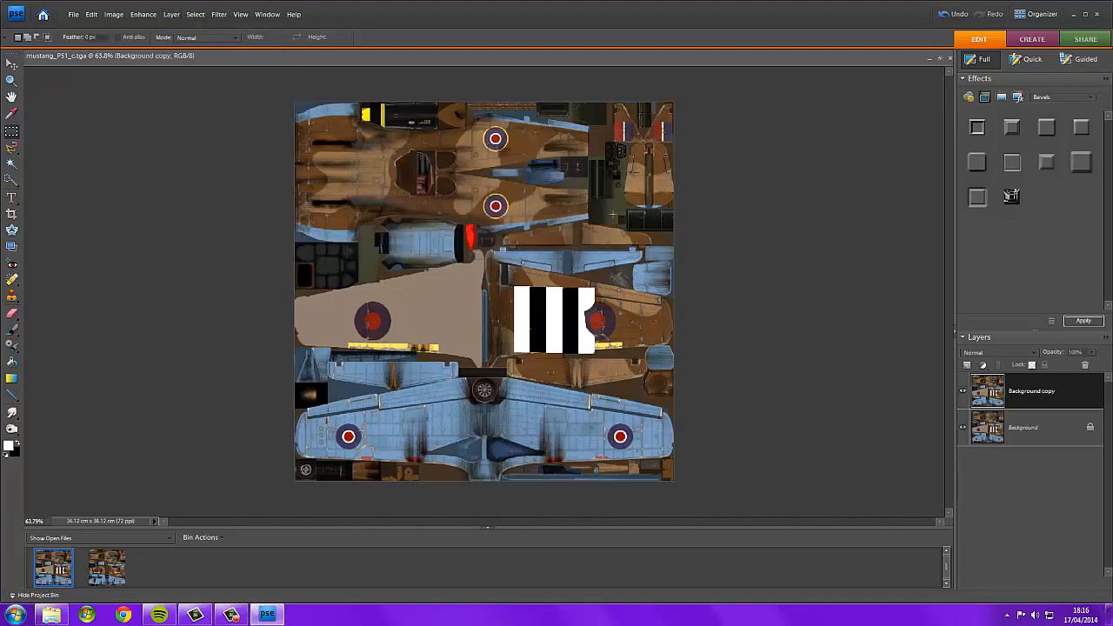
Move the duplicated layer into the mustang_p51_c_dmg document and lower its opacity to 34%.
{"action": "left_click", "coordinate": [12, 64]}
{"action": "left_click_drag", "start_coordinate": [539, 249], "coordinate": [105, 567]}
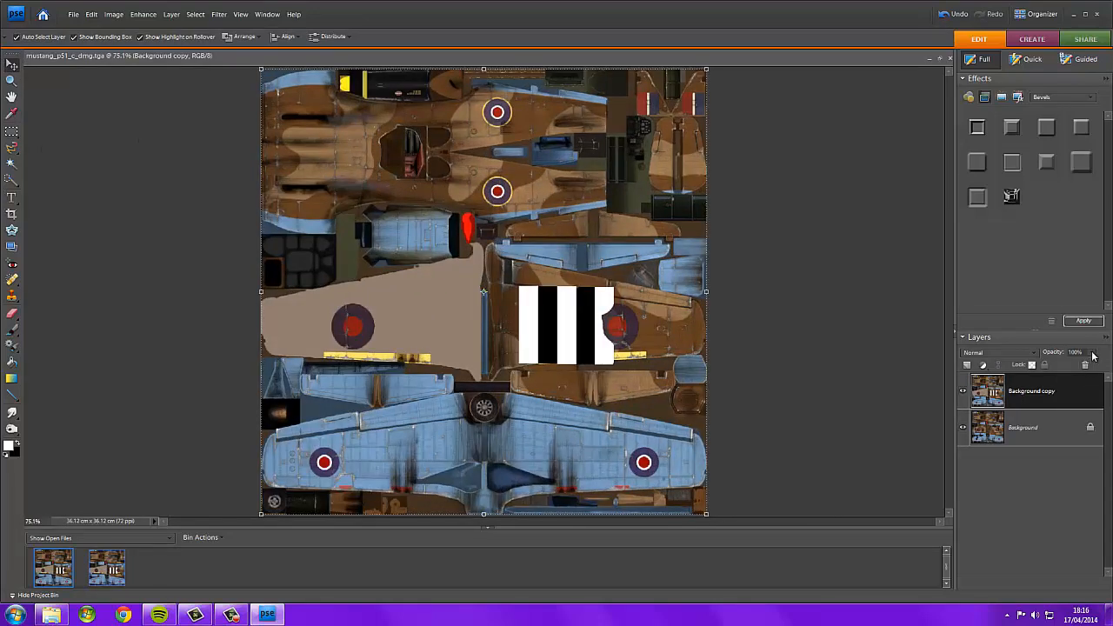
{"action": "left_click_drag", "start_coordinate": [1059, 369], "coordinate": [1052, 375]}
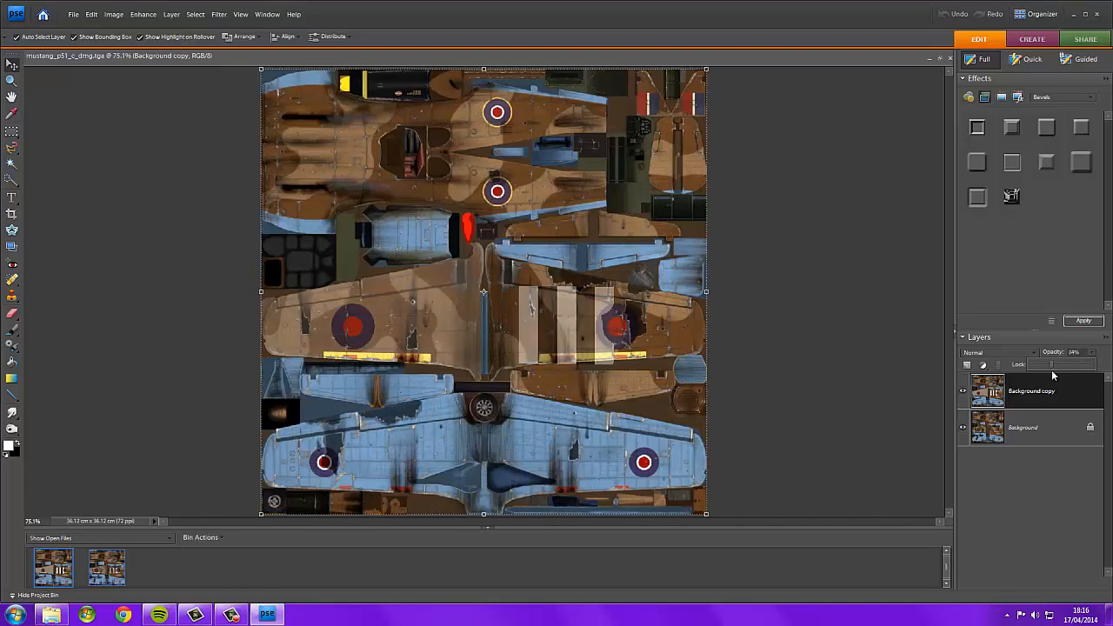
Erase the overlay layer over a damage hole on the tan wing.
{"action": "scroll", "coordinate": [399, 335], "scroll_direction": "up", "scroll_amount": 5}
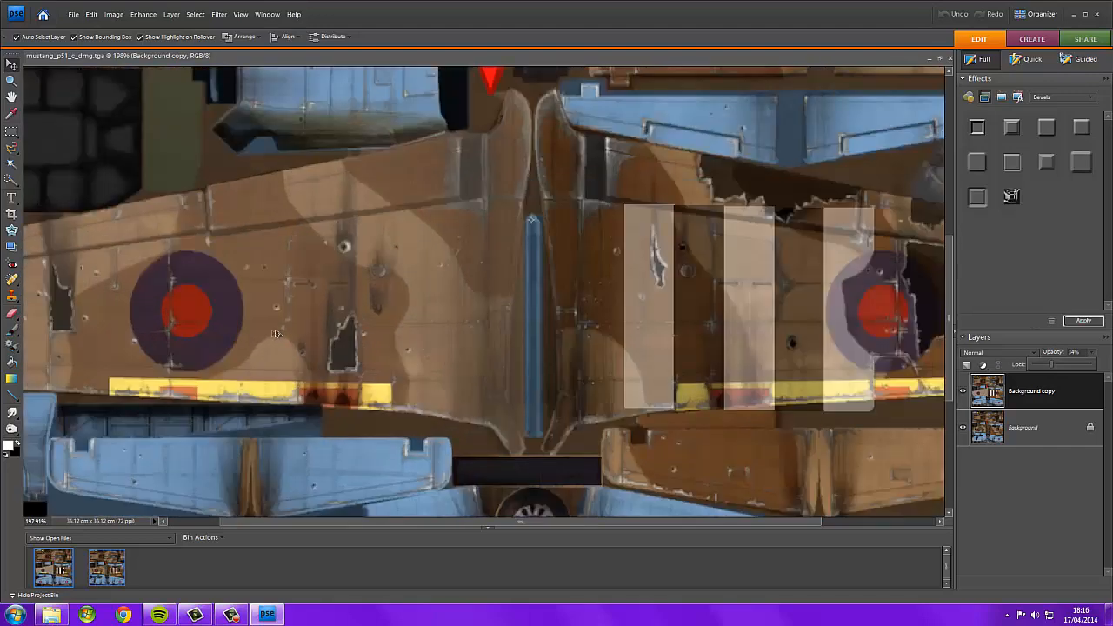
{"action": "left_click", "coordinate": [12, 314]}
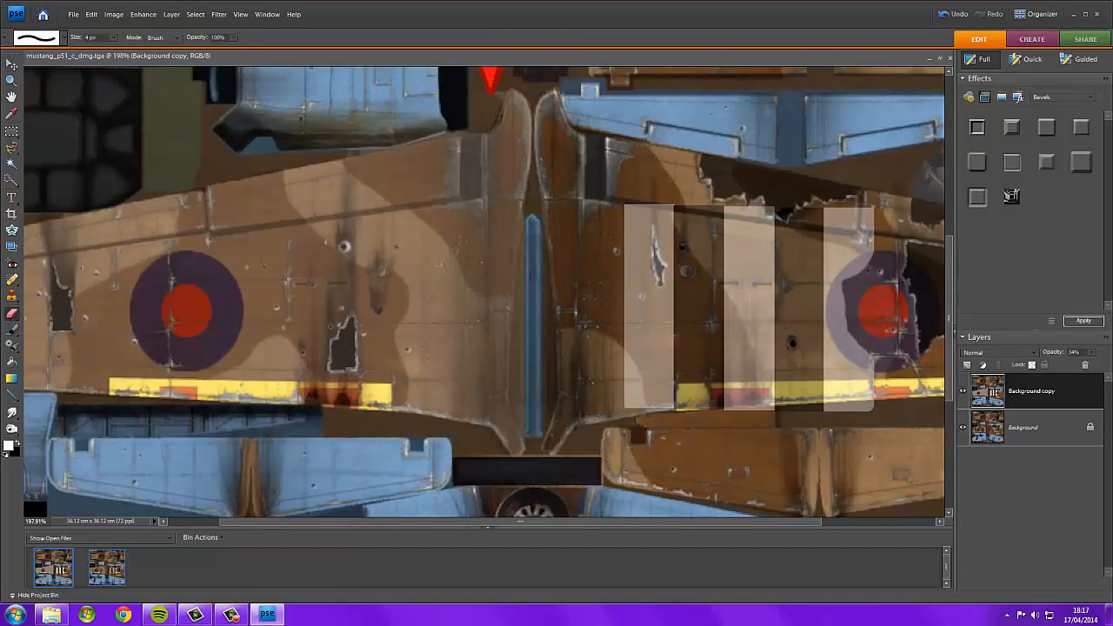
{"action": "mouse_move", "coordinate": [339, 352]}
{"action": "left_mouse_down"}
{"action": "mouse_move", "coordinate": [347, 323]}
{"action": "mouse_move", "coordinate": [341, 350]}
{"action": "mouse_move", "coordinate": [339, 335]}
{"action": "left_mouse_up"}
{"action": "mouse_move", "coordinate": [337, 345]}
{"action": "left_mouse_down"}
{"action": "mouse_move", "coordinate": [332, 363]}
{"action": "mouse_move", "coordinate": [345, 368]}
{"action": "left_mouse_up"}
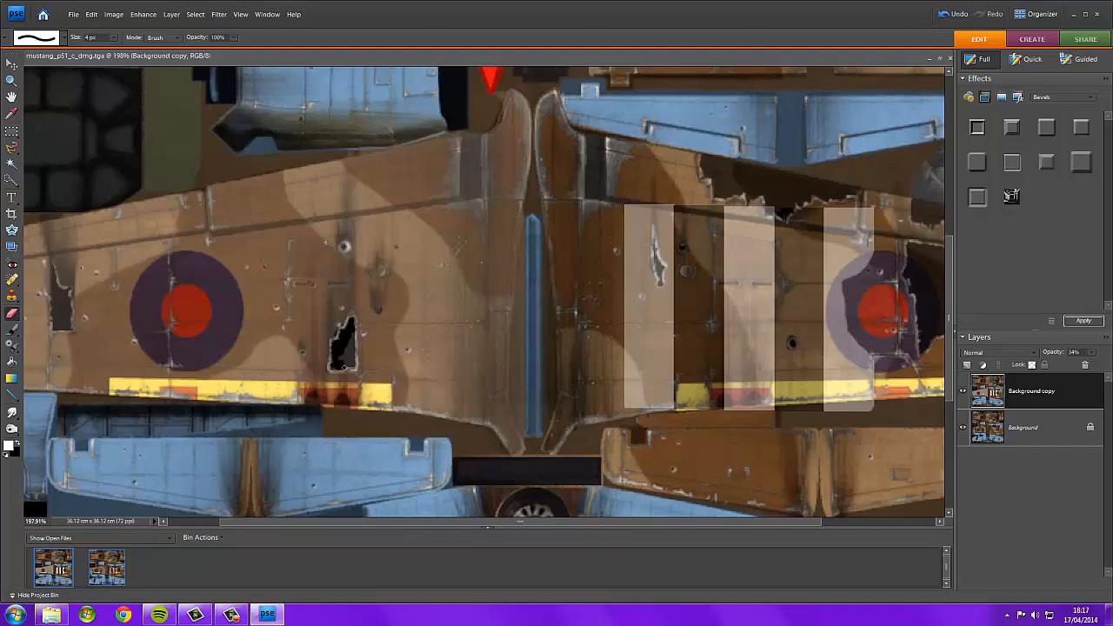
{"action": "mouse_move", "coordinate": [330, 351]}
{"action": "left_mouse_down"}
{"action": "mouse_move", "coordinate": [351, 339]}
{"action": "mouse_move", "coordinate": [351, 360]}
{"action": "left_mouse_up"}
Set the eraser size to 291 px and restore the overlay layer's opacity to 100%.
{"action": "scroll", "coordinate": [384, 310], "scroll_direction": "down", "scroll_amount": 5}
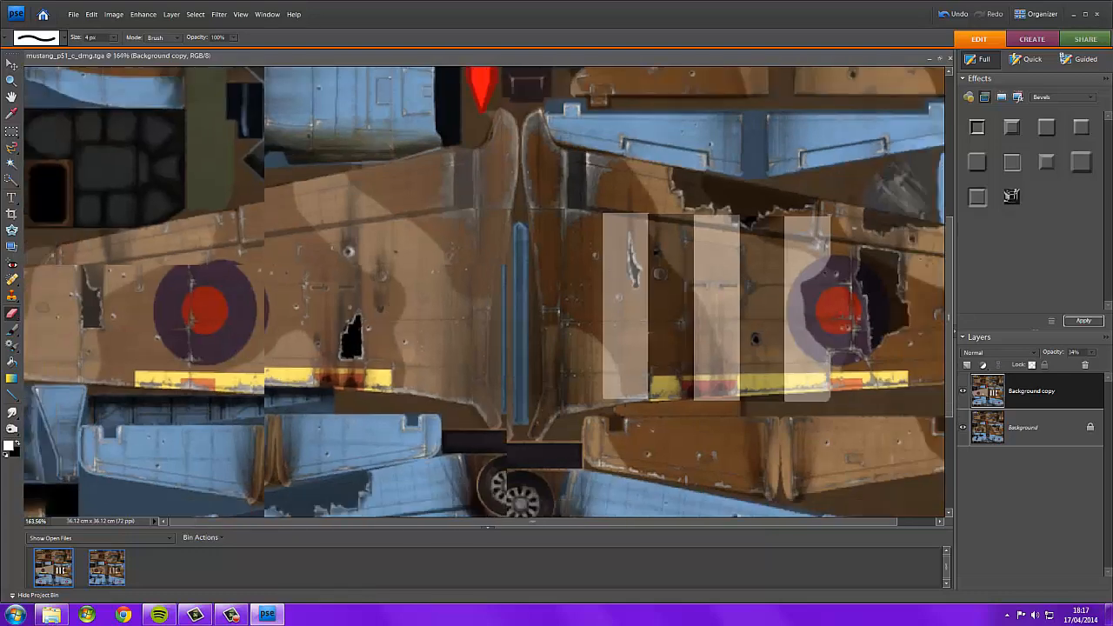
{"action": "scroll", "coordinate": [485, 293], "scroll_direction": "down", "scroll_amount": 1}
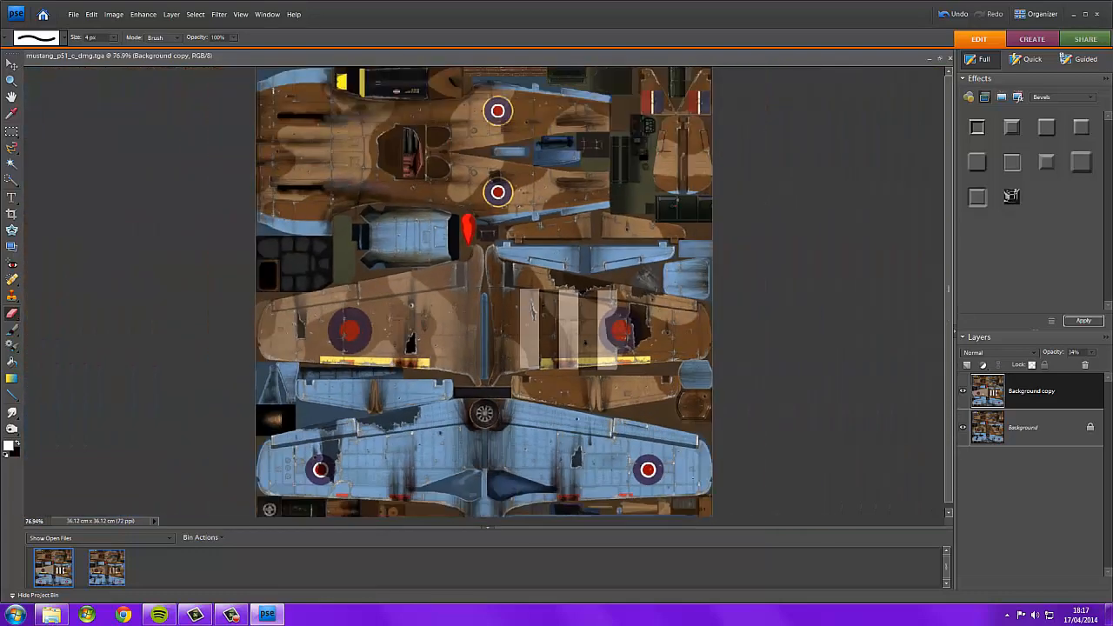
{"action": "left_click", "coordinate": [113, 37]}
{"action": "left_click_drag", "start_coordinate": [114, 49], "coordinate": [155, 55]}
{"action": "left_click", "coordinate": [132, 144]}
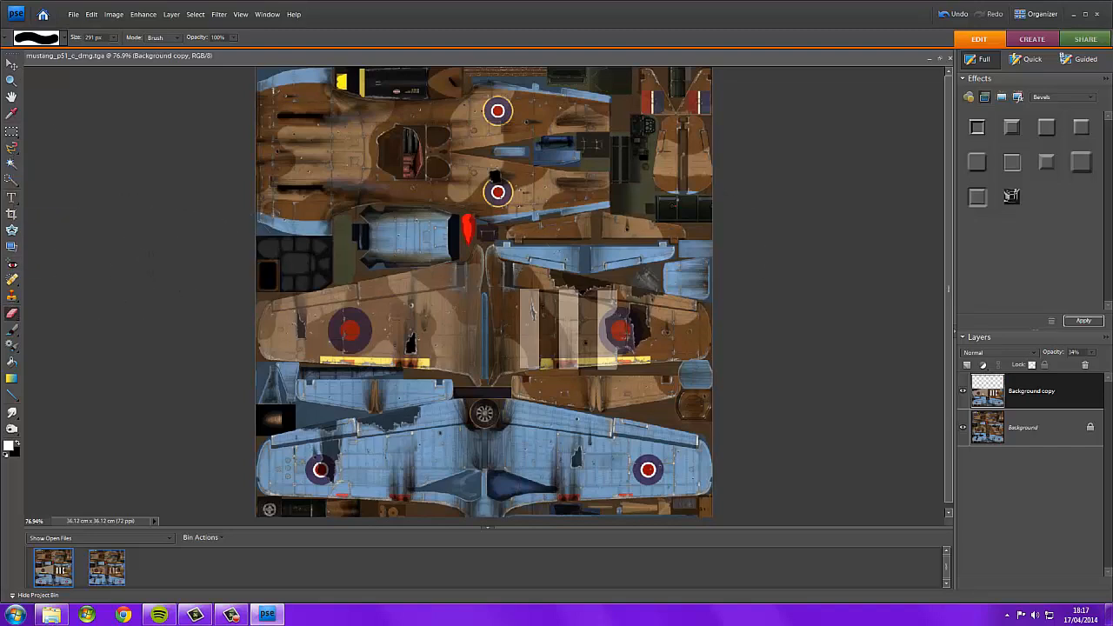
{"action": "left_click", "coordinate": [1092, 352]}
{"action": "left_click_drag", "start_coordinate": [1066, 367], "coordinate": [1103, 366]}
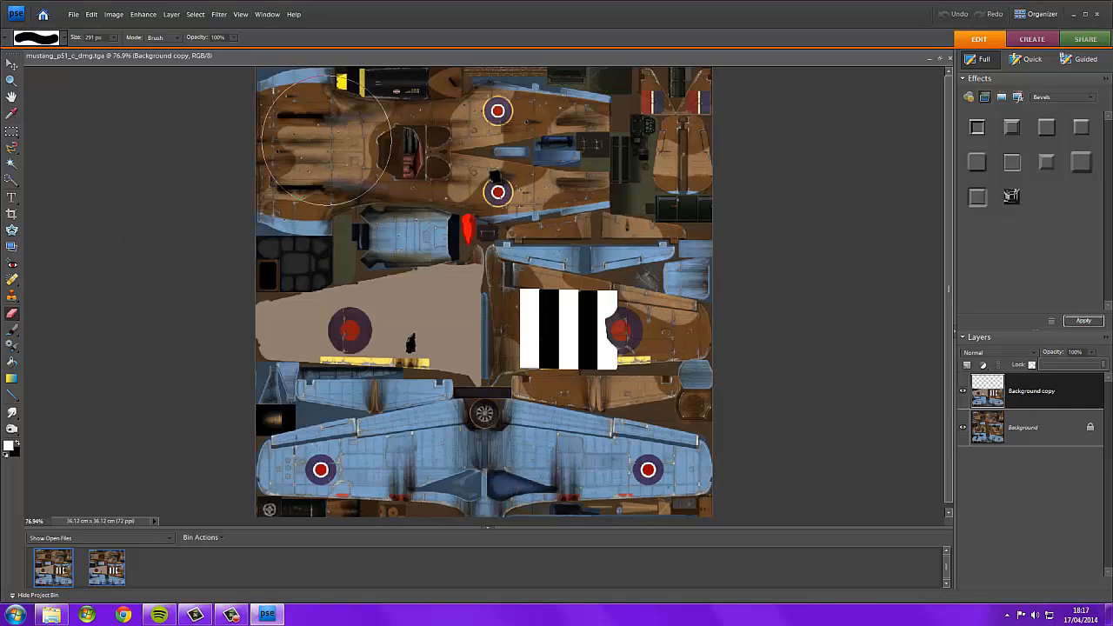
Select a lower-wing roundel, move it over the end of the invasion stripes and scale it to about 147%.
{"action": "left_click", "coordinate": [12, 65]}
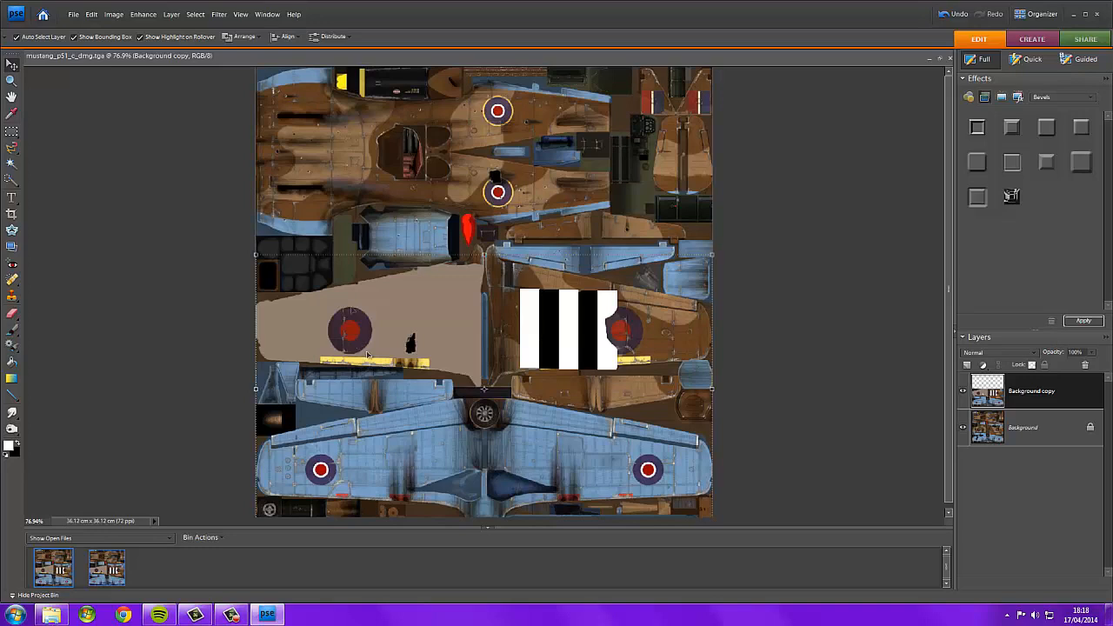
{"action": "left_click", "coordinate": [12, 180]}
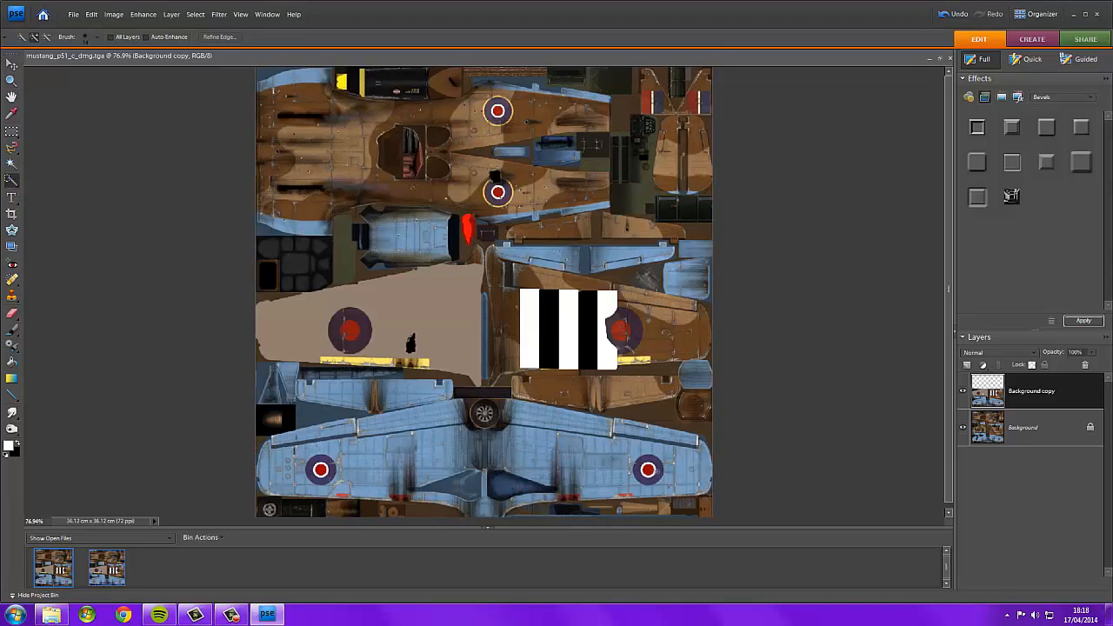
{"action": "left_click", "coordinate": [648, 469]}
{"action": "key", "text": "v"}
{"action": "left_click_drag", "start_coordinate": [648, 469], "coordinate": [538, 430]}
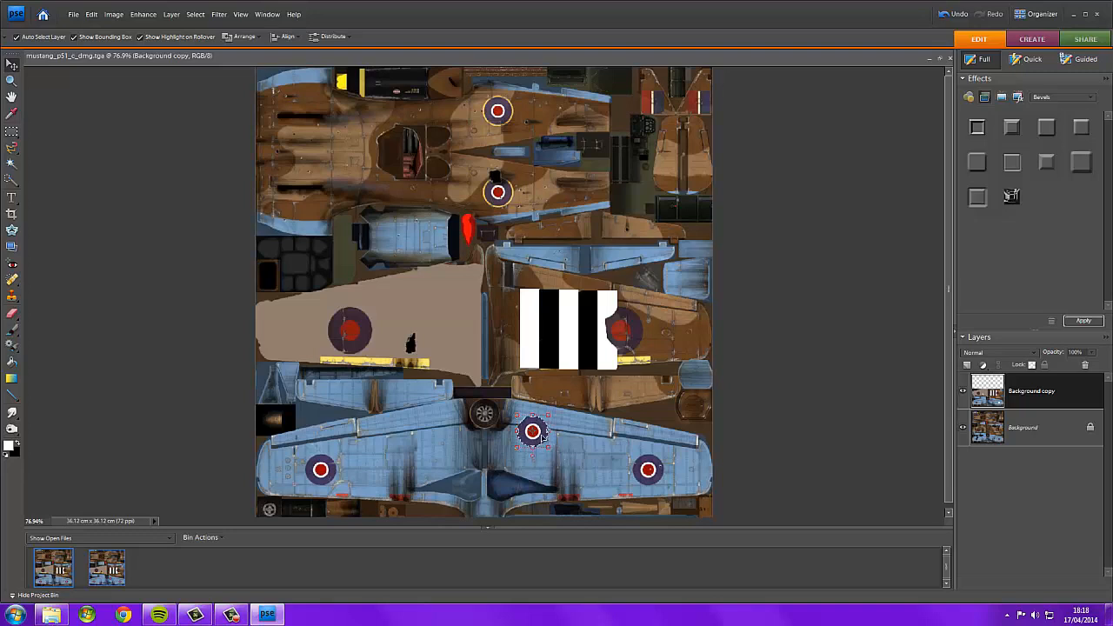
{"action": "left_click_drag", "start_coordinate": [541, 436], "coordinate": [645, 334]}
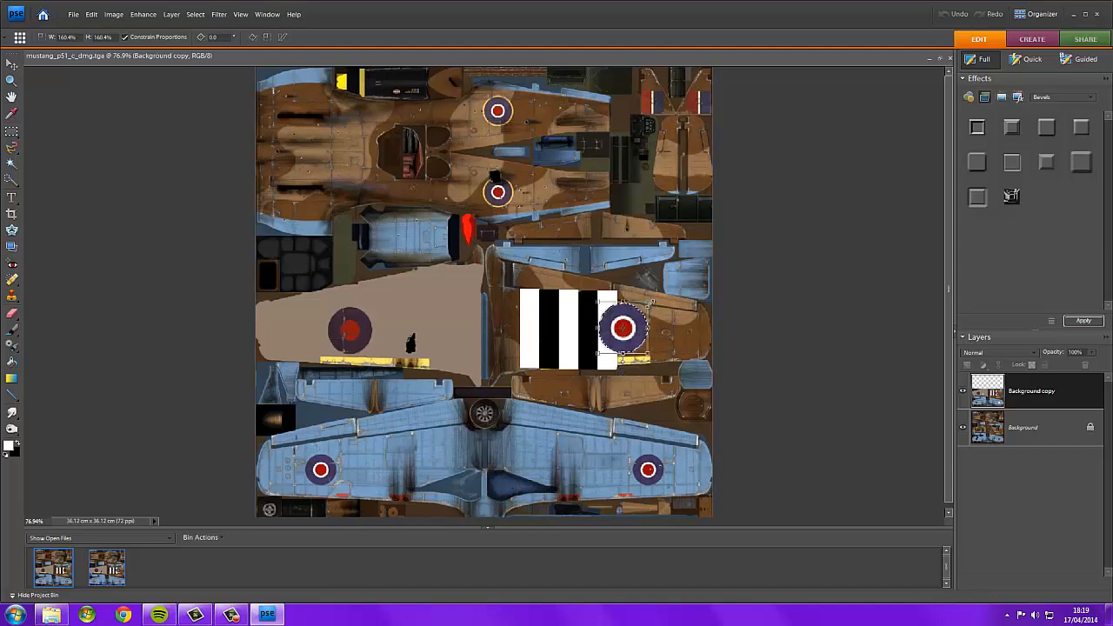
{"action": "left_click_drag", "start_coordinate": [642, 330], "coordinate": [642, 331]}
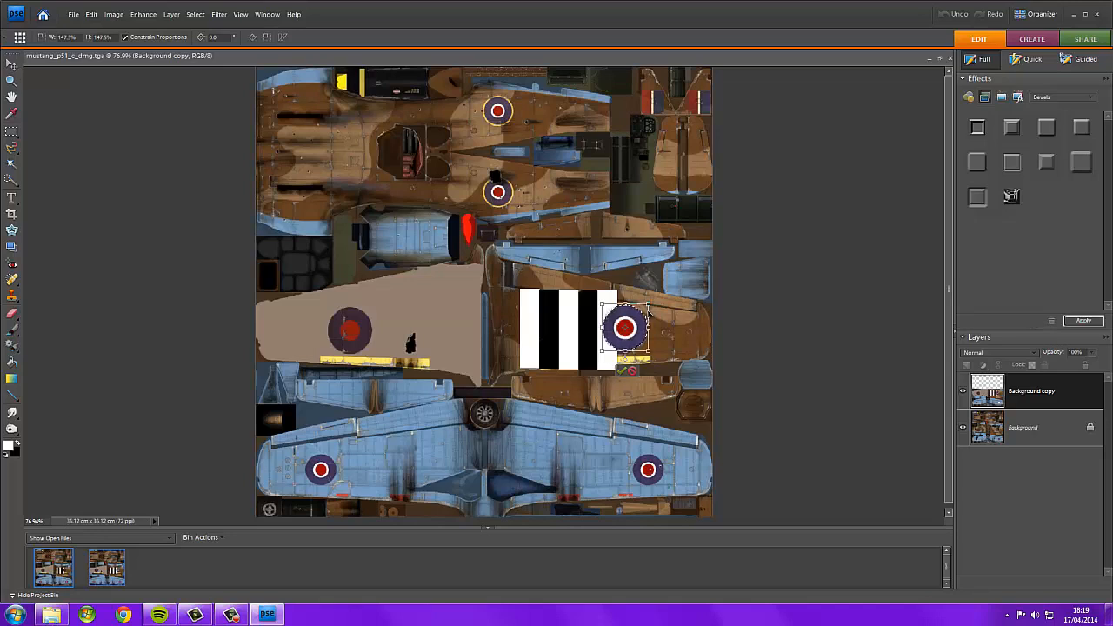
{"action": "left_click", "coordinate": [624, 372]}
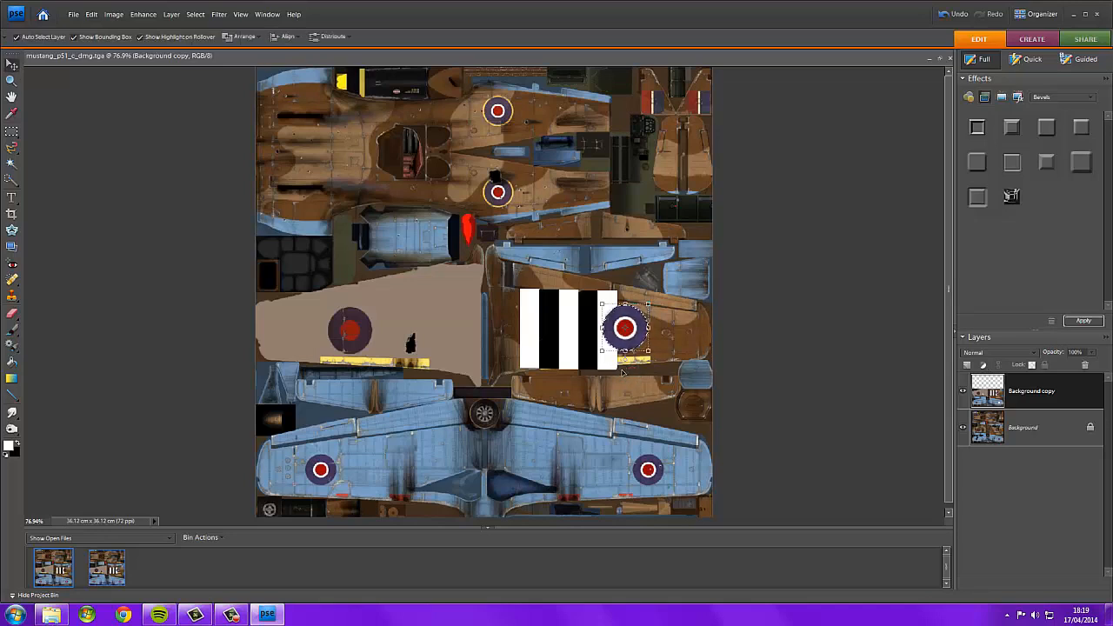
Switch to the Background layer and select the entire canvas.
{"action": "left_click", "coordinate": [833, 317]}
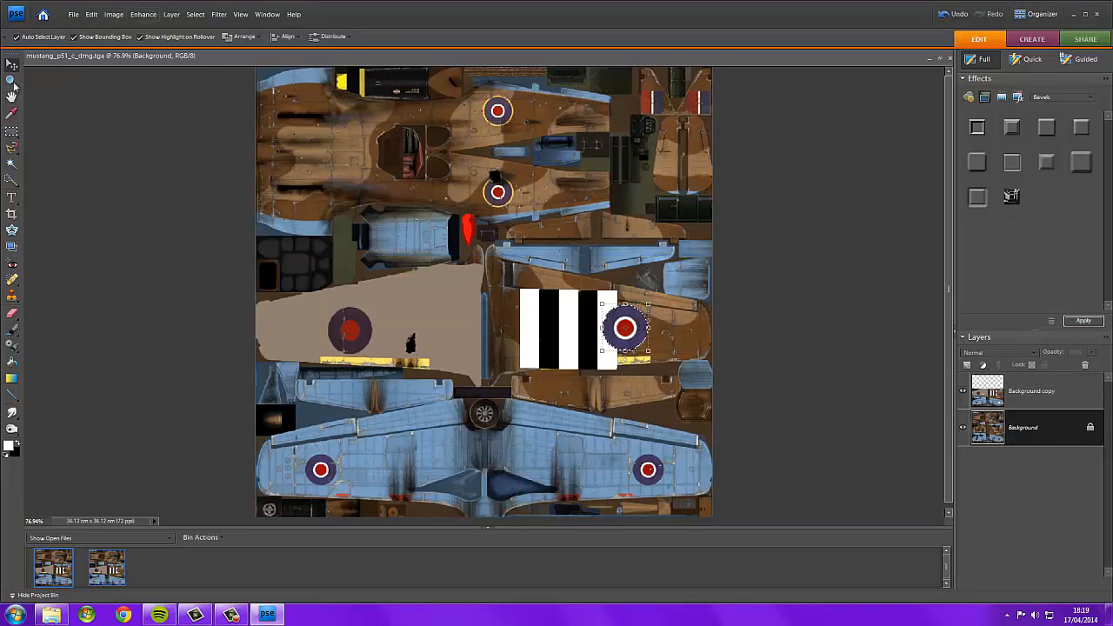
{"action": "left_click", "coordinate": [12, 180]}
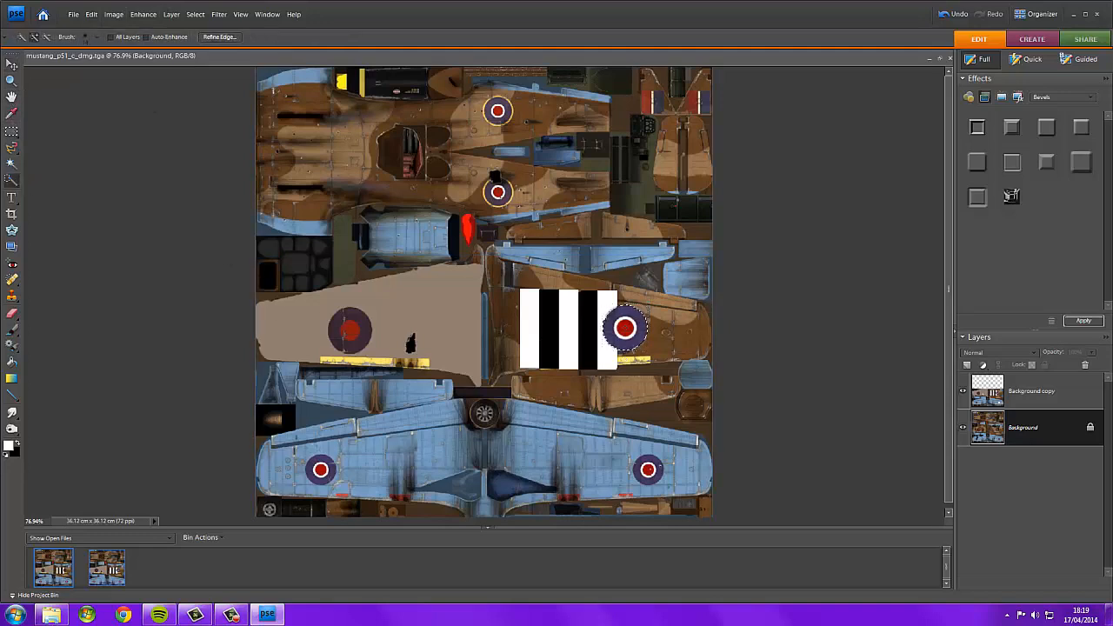
{"action": "right_click", "coordinate": [619, 325]}
{"action": "left_click", "coordinate": [648, 345]}
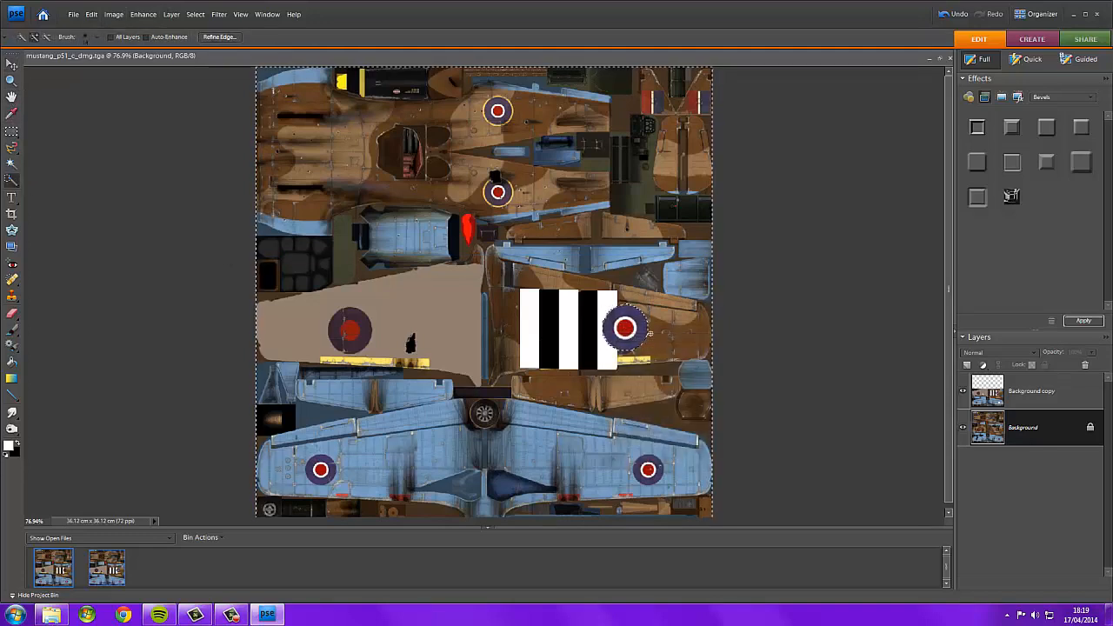
Deselect the canvas and open lancaster_c from the template_lancaster_mk3 skins folder in Photoshop Elements.
{"action": "right_click", "coordinate": [640, 324]}
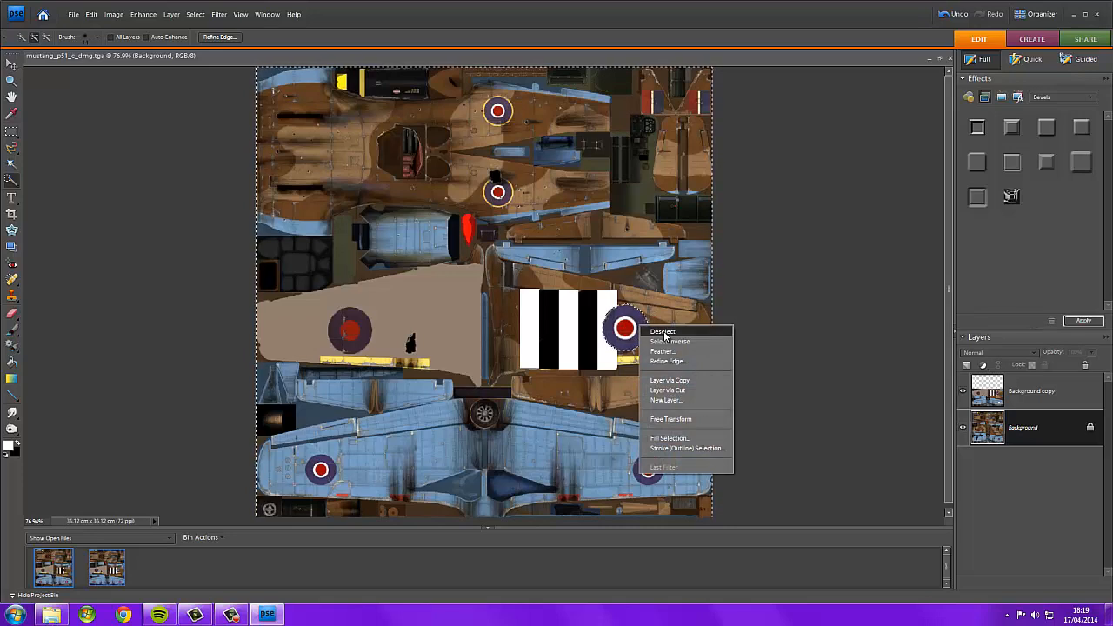
{"action": "left_click", "coordinate": [663, 332]}
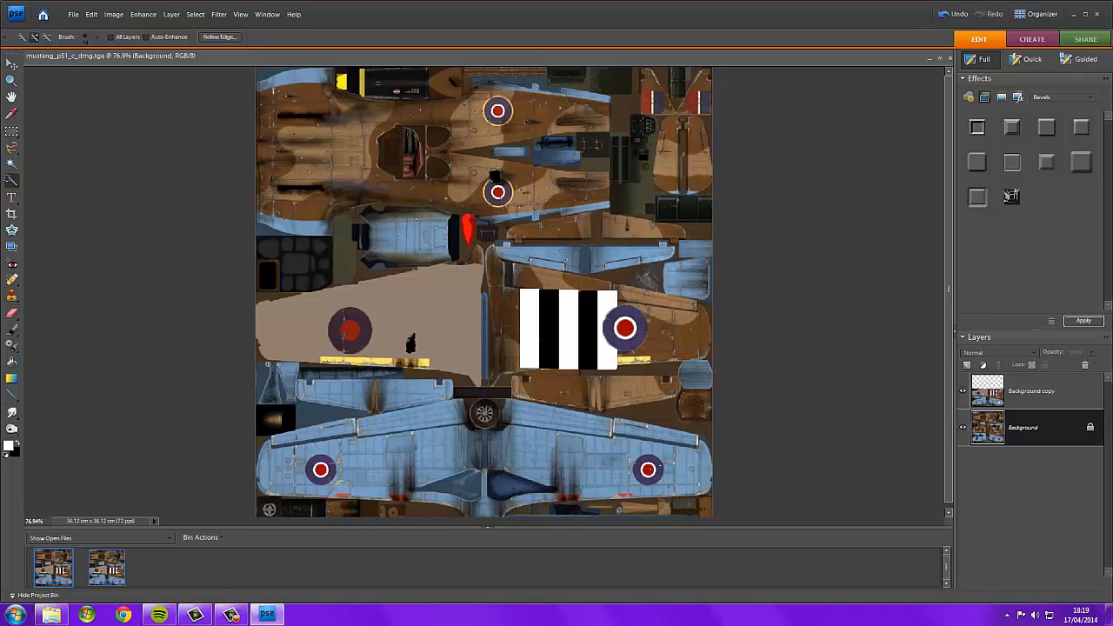
{"action": "left_click", "coordinate": [51, 615]}
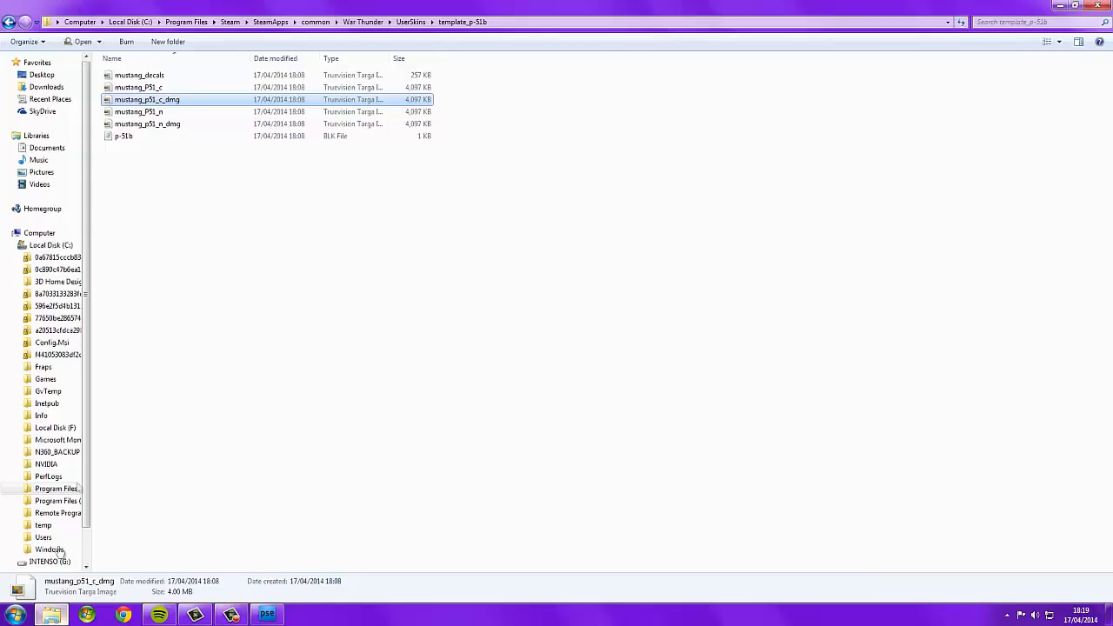
{"action": "left_click", "coordinate": [8, 21]}
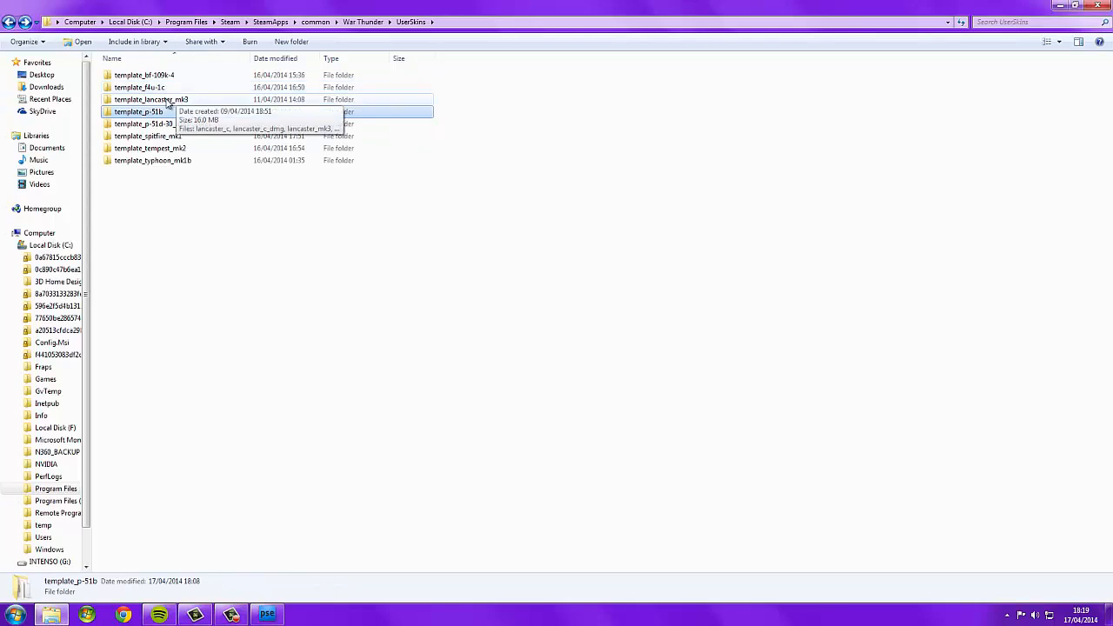
{"action": "left_click", "coordinate": [183, 103]}
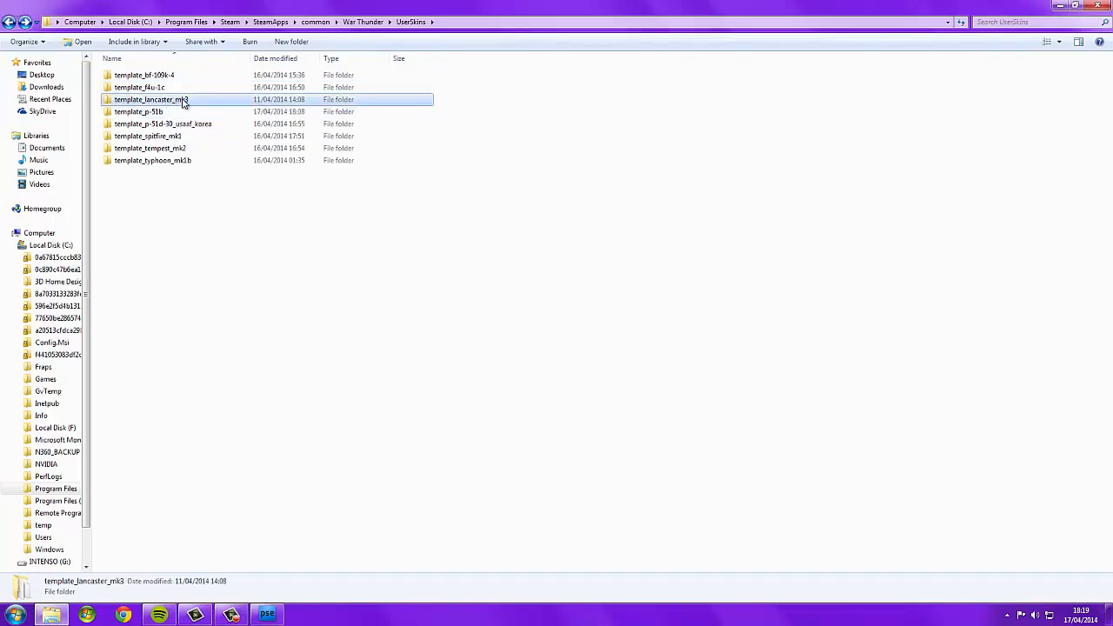
{"action": "right_click", "coordinate": [182, 99]}
{"action": "left_click", "coordinate": [154, 104]}
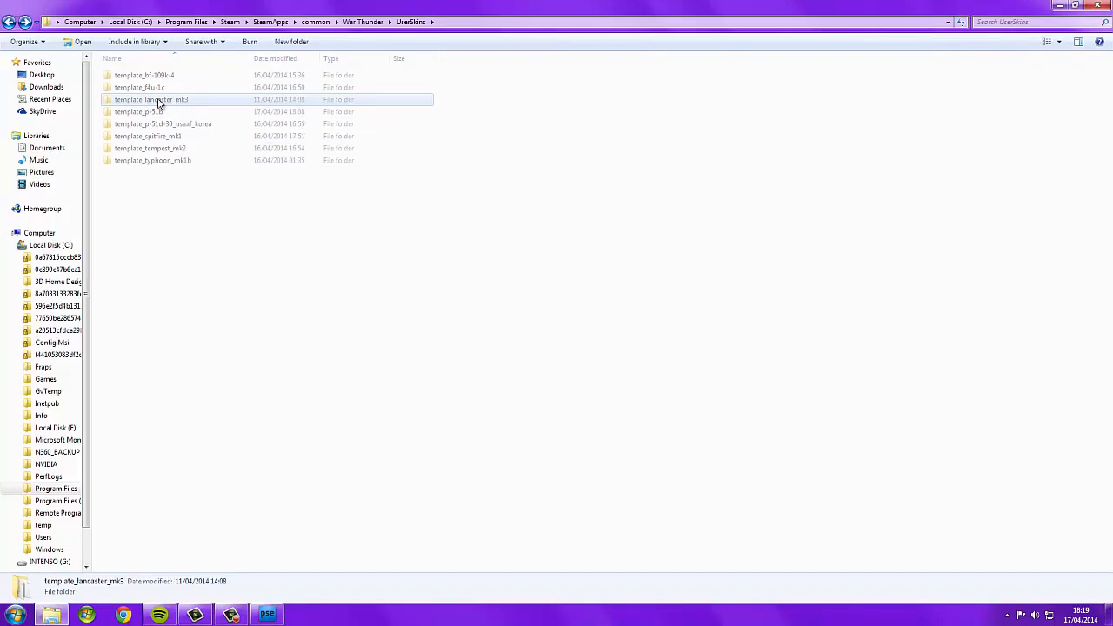
{"action": "double_click", "coordinate": [159, 100]}
{"action": "left_click", "coordinate": [165, 75]}
{"action": "right_click", "coordinate": [166, 76]}
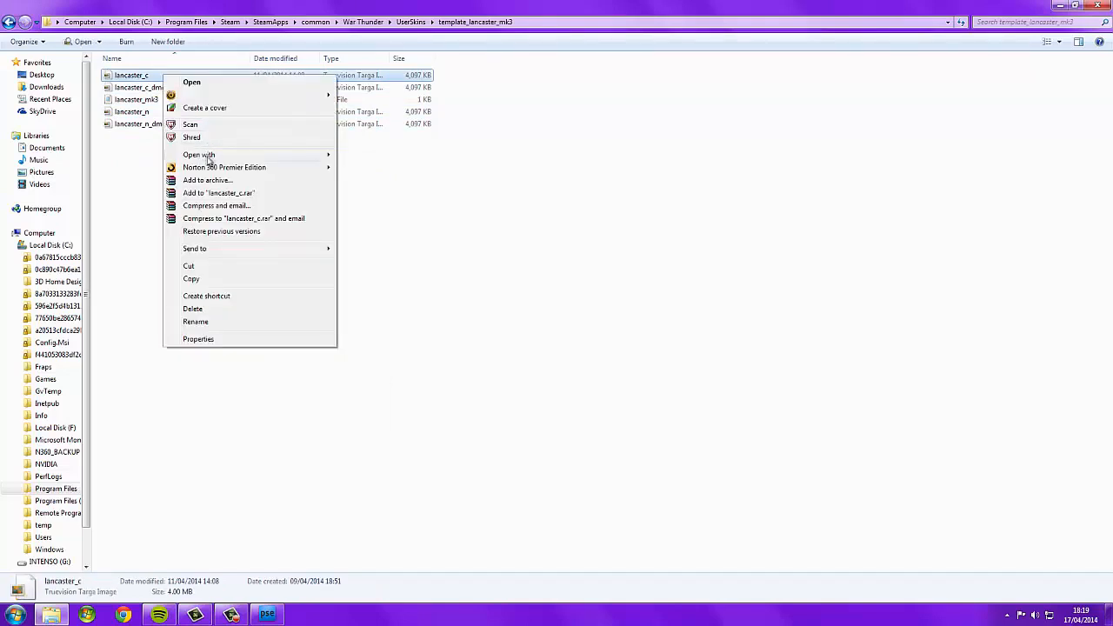
{"action": "mouse_move", "coordinate": [235, 158]}
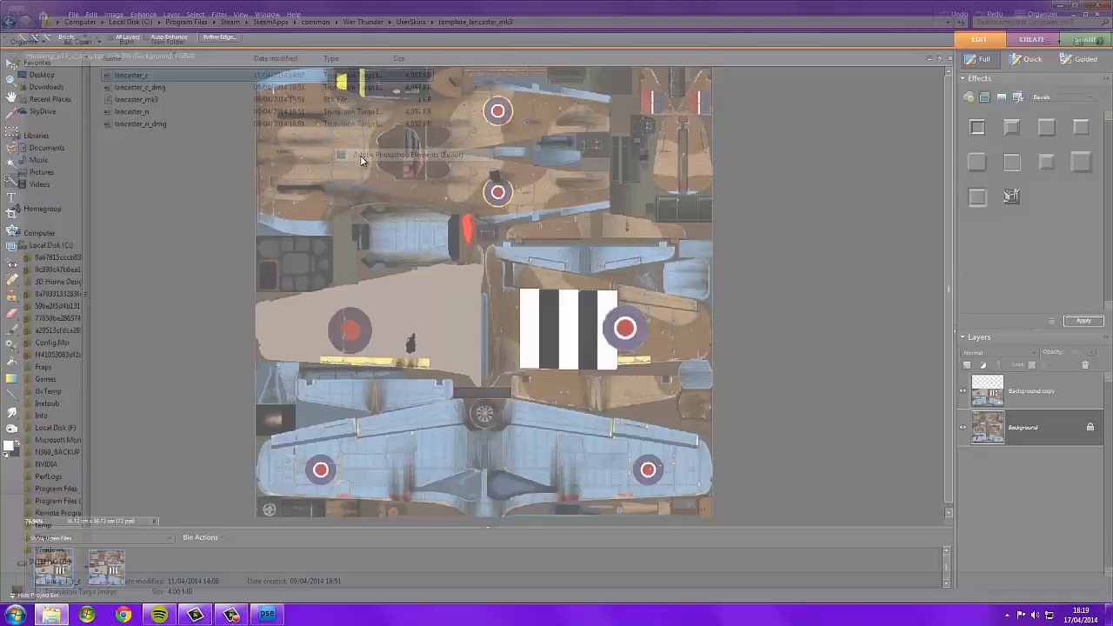
{"action": "left_click", "coordinate": [362, 157]}
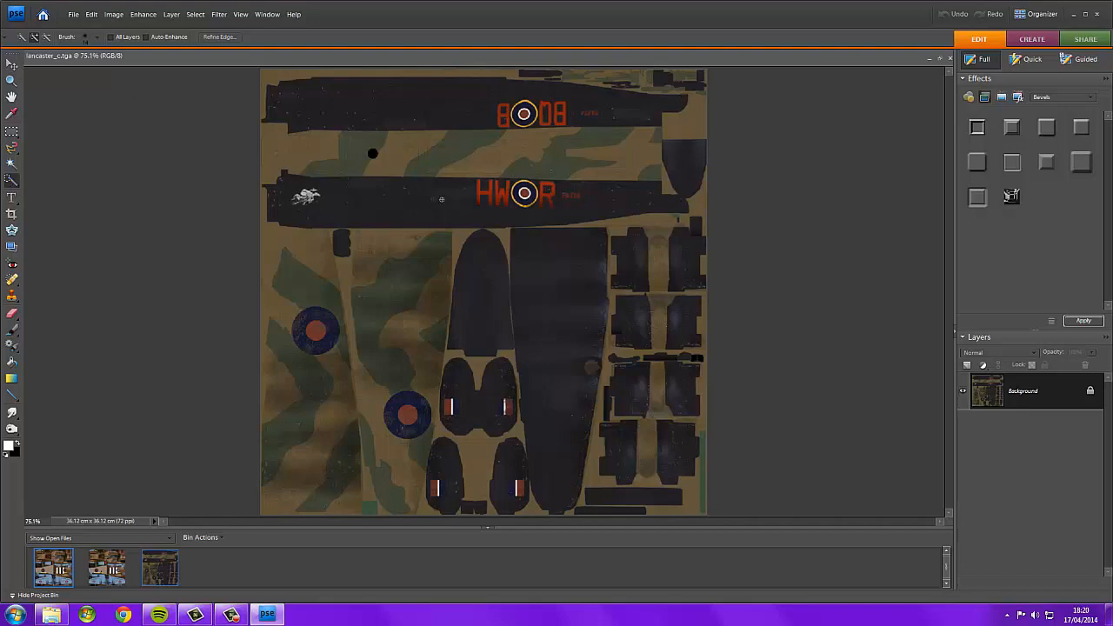
Try selecting the H fuselage code letter on the Lancaster texture with the Quick Selection tool, then deselect it.
{"action": "scroll", "coordinate": [467, 190], "scroll_direction": "up", "scroll_amount": 10}
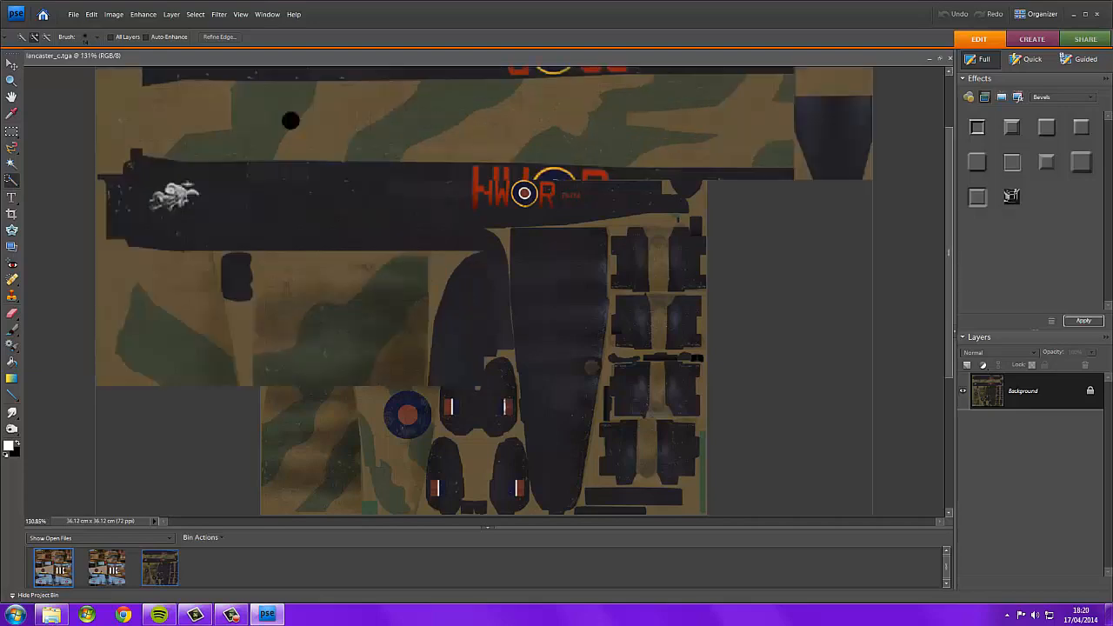
{"action": "mouse_move", "coordinate": [480, 199]}
{"action": "left_mouse_down"}
{"action": "mouse_move", "coordinate": [503, 140]}
{"action": "mouse_move", "coordinate": [527, 139]}
{"action": "mouse_move", "coordinate": [501, 164]}
{"action": "mouse_move", "coordinate": [502, 150]}
{"action": "left_mouse_up"}
{"action": "left_click", "coordinate": [481, 144]}
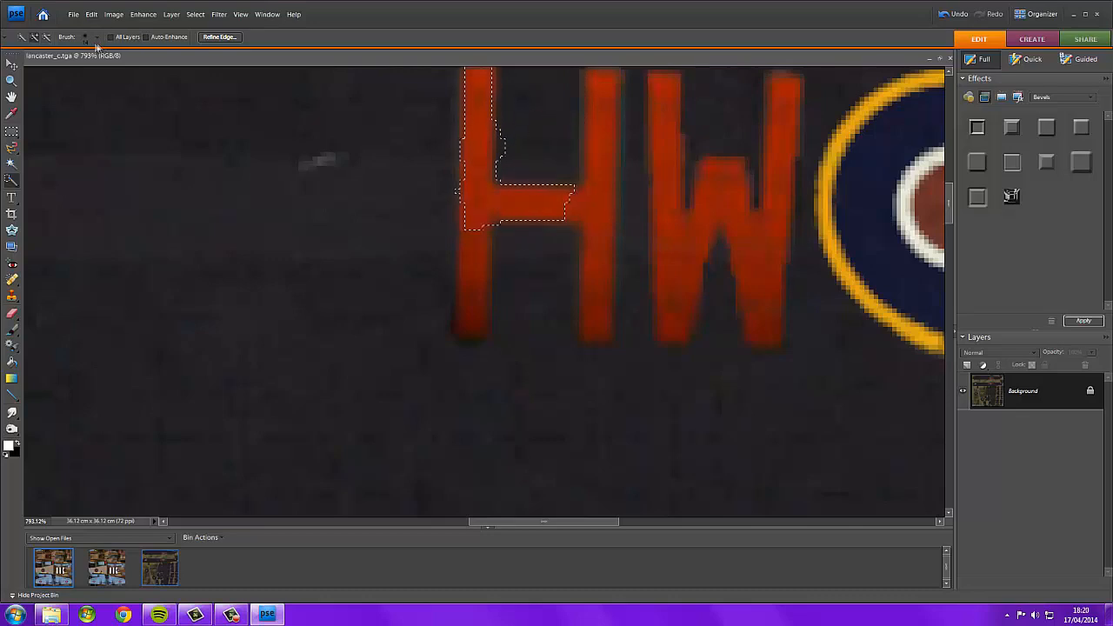
{"action": "left_click", "coordinate": [97, 37]}
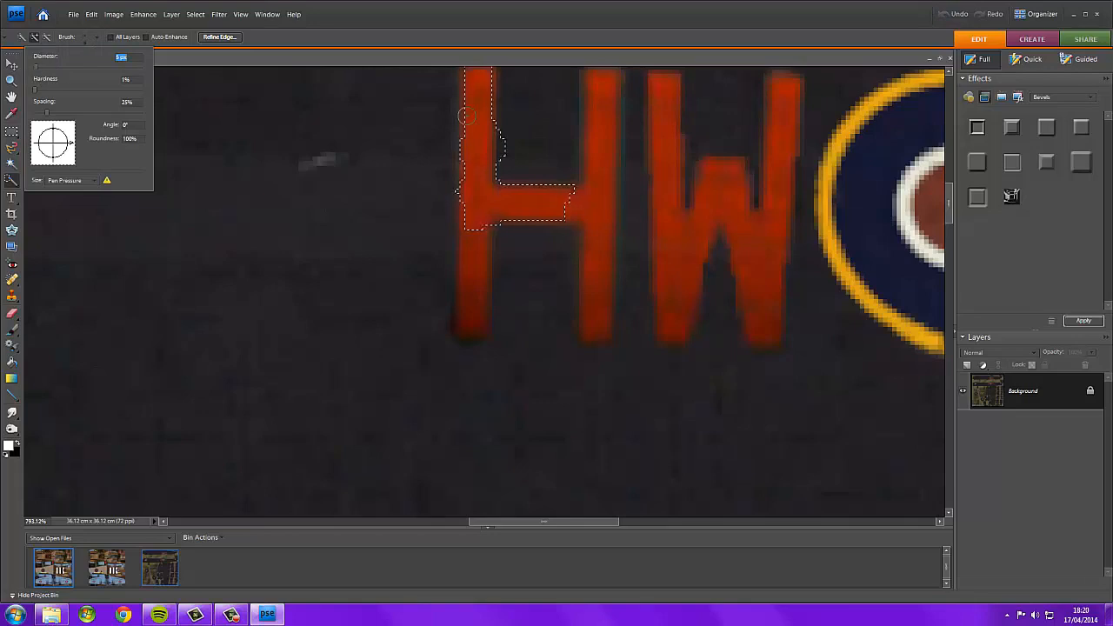
{"action": "left_click", "coordinate": [499, 127]}
{"action": "left_click_drag", "start_coordinate": [509, 119], "coordinate": [502, 152]}
{"action": "mouse_move", "coordinate": [481, 103]}
{"action": "left_mouse_down"}
{"action": "mouse_move", "coordinate": [473, 326]}
{"action": "mouse_move", "coordinate": [503, 210]}
{"action": "mouse_move", "coordinate": [577, 196]}
{"action": "mouse_move", "coordinate": [585, 230]}
{"action": "mouse_move", "coordinate": [583, 183]}
{"action": "mouse_move", "coordinate": [594, 281]}
{"action": "left_mouse_up"}
{"action": "scroll", "coordinate": [588, 200], "scroll_direction": "down", "scroll_amount": 2}
{"action": "scroll", "coordinate": [573, 268], "scroll_direction": "down", "scroll_amount": 1}
{"action": "scroll", "coordinate": [572, 268], "scroll_direction": "down", "scroll_amount": 2}
{"action": "scroll", "coordinate": [620, 270], "scroll_direction": "down", "scroll_amount": 3}
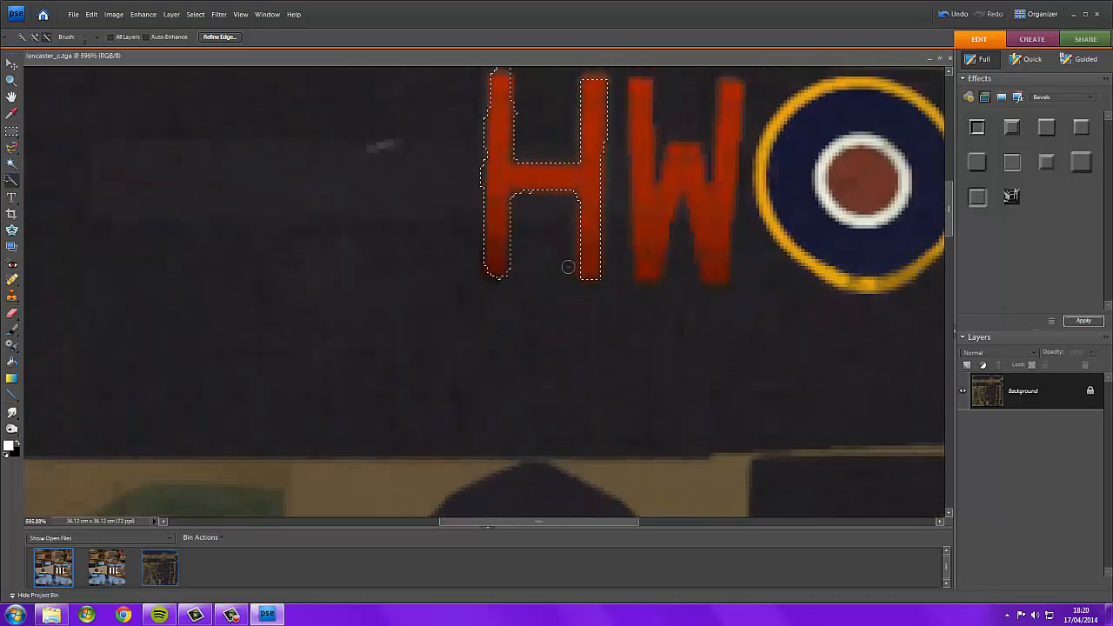
{"action": "scroll", "coordinate": [712, 269], "scroll_direction": "down", "scroll_amount": 2}
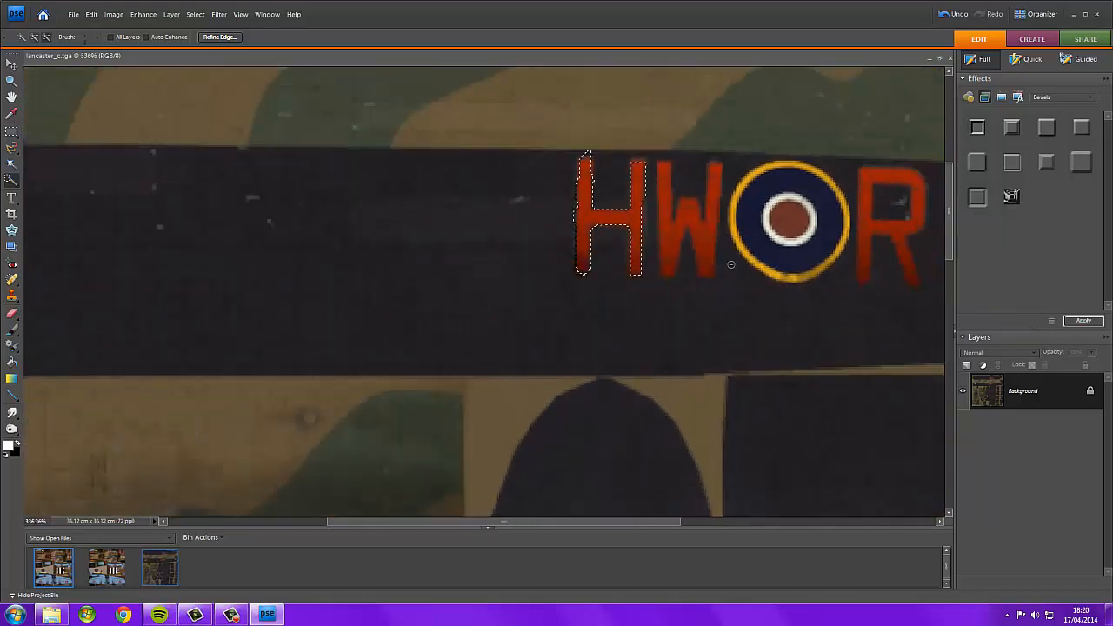
{"action": "key", "text": "v"}
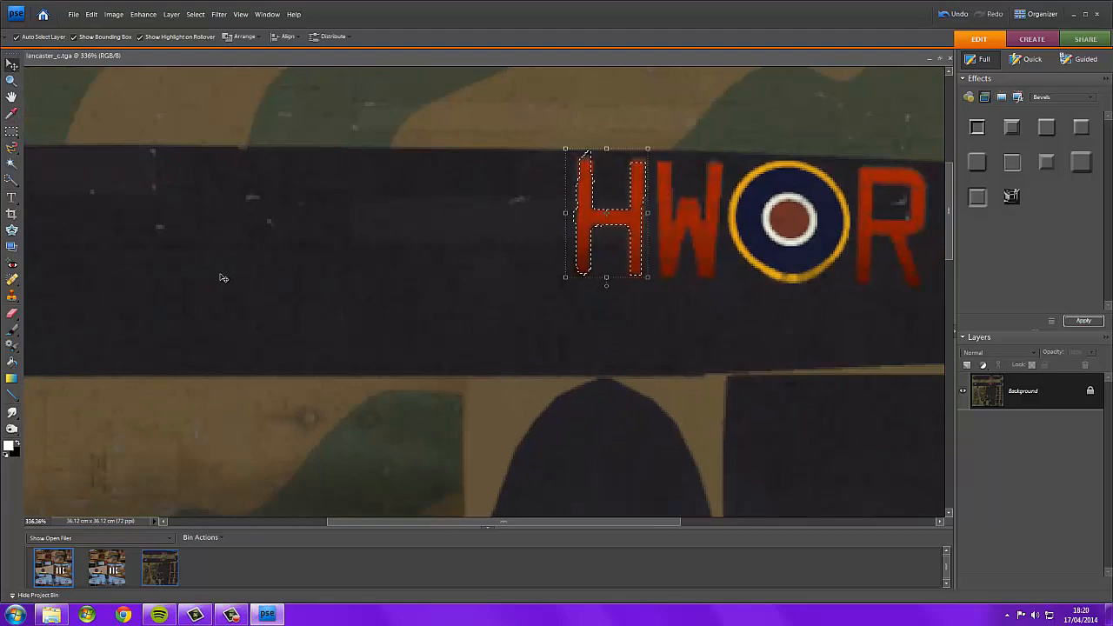
{"action": "left_click", "coordinate": [11, 131]}
{"action": "right_click", "coordinate": [578, 226]}
{"action": "left_click", "coordinate": [581, 233]}
Zoom around the Lancaster texture to examine its fuselage codes and nose artwork.
{"action": "scroll", "coordinate": [570, 231], "scroll_direction": "down", "scroll_amount": 4}
{"action": "scroll", "coordinate": [565, 228], "scroll_direction": "down", "scroll_amount": 3}
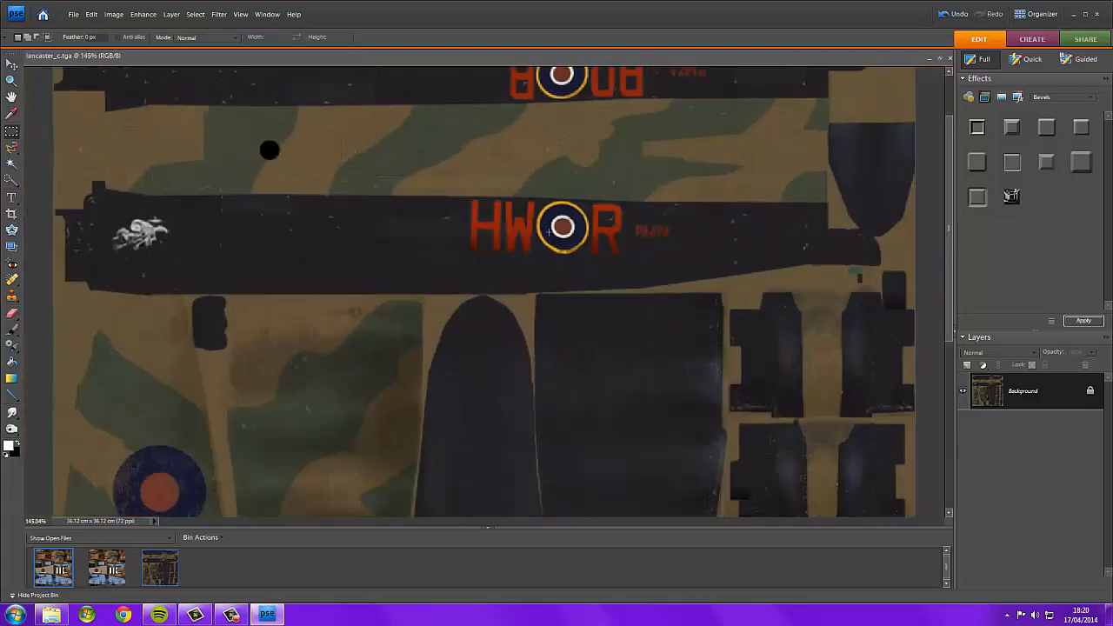
{"action": "scroll", "coordinate": [195, 228], "scroll_direction": "up", "scroll_amount": 8}
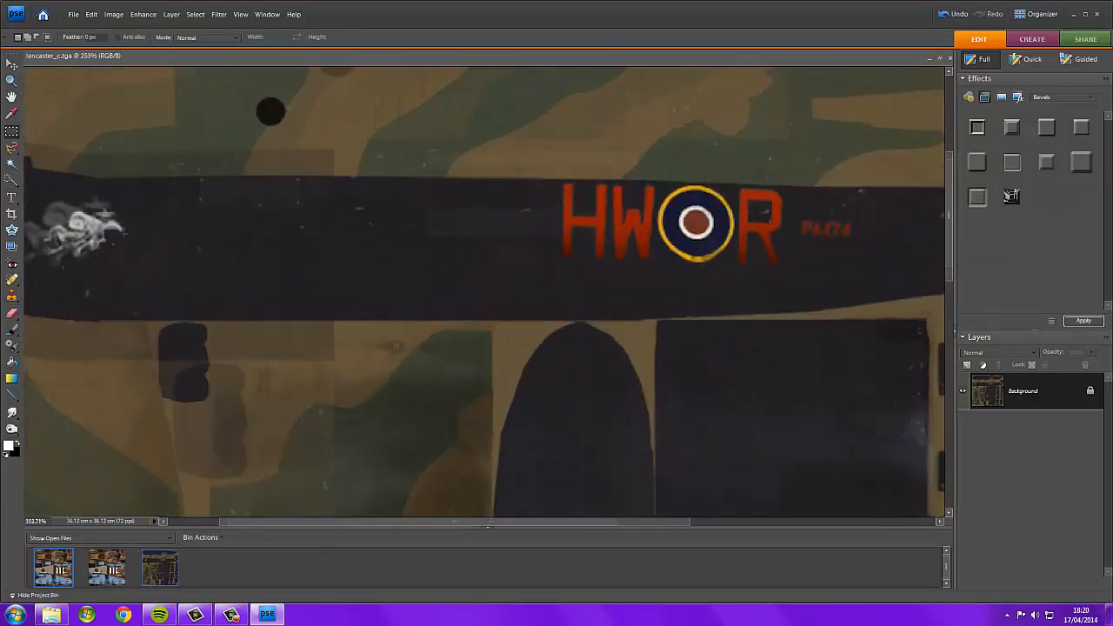
{"action": "left_click_drag", "start_coordinate": [478, 524], "coordinate": [407, 525]}
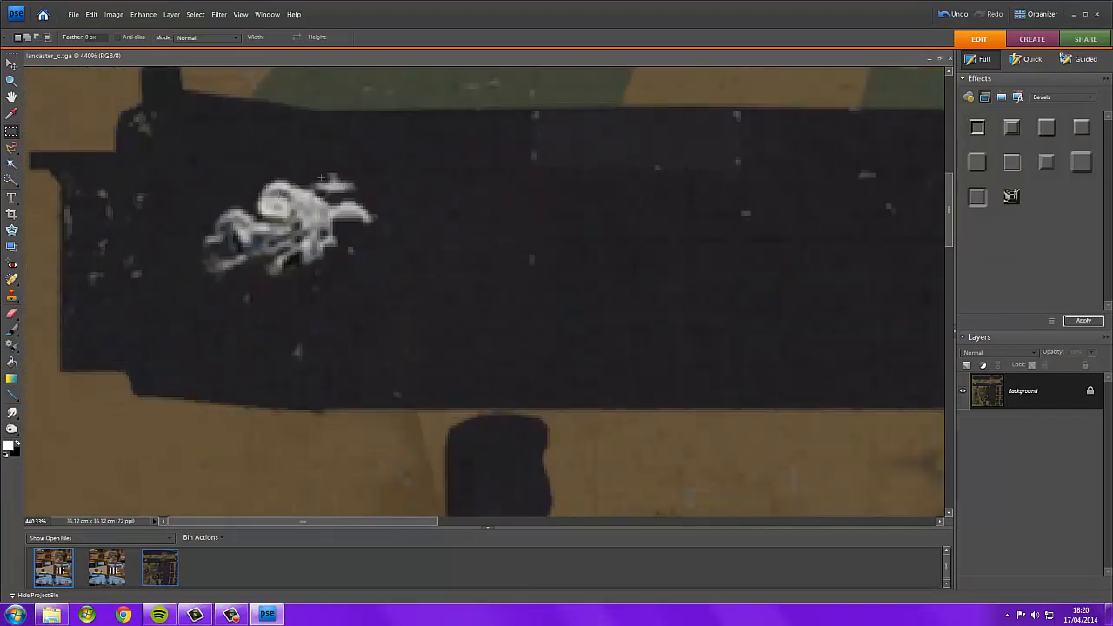
{"action": "scroll", "coordinate": [262, 234], "scroll_direction": "up", "scroll_amount": 5}
{"action": "scroll", "coordinate": [263, 234], "scroll_direction": "down", "scroll_amount": 5}
{"action": "scroll", "coordinate": [367, 251], "scroll_direction": "down", "scroll_amount": 10}
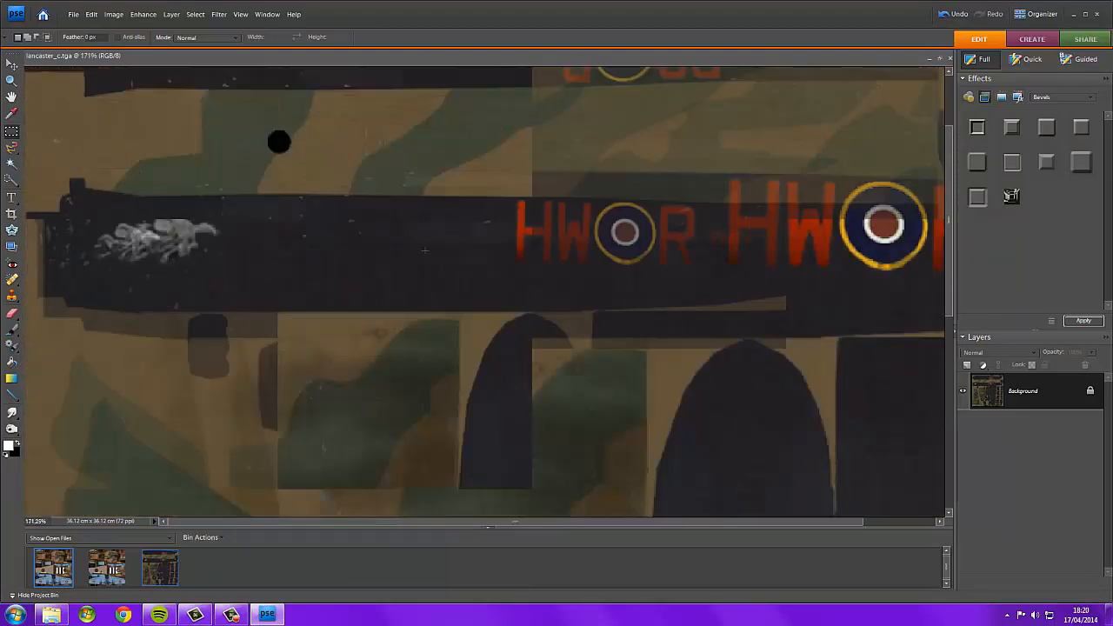
{"action": "scroll", "coordinate": [446, 259], "scroll_direction": "up", "scroll_amount": 1}
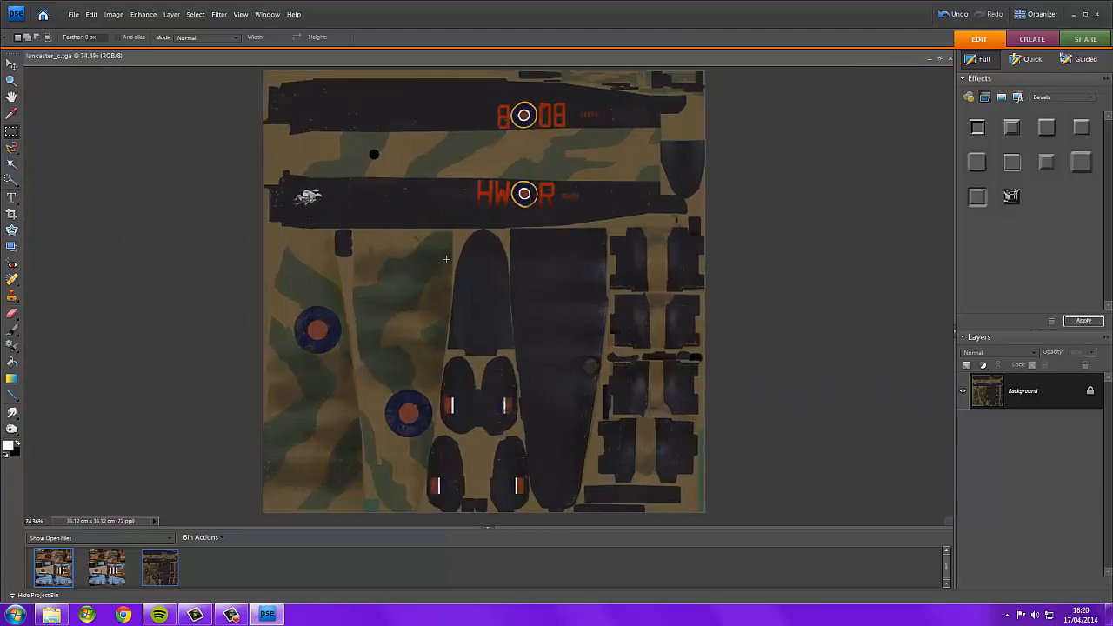
Open spitfire_mk1_a from the template_spitfire_mk1 folder in Adobe Photoshop Elements (Editor).
{"action": "left_click", "coordinate": [50, 614]}
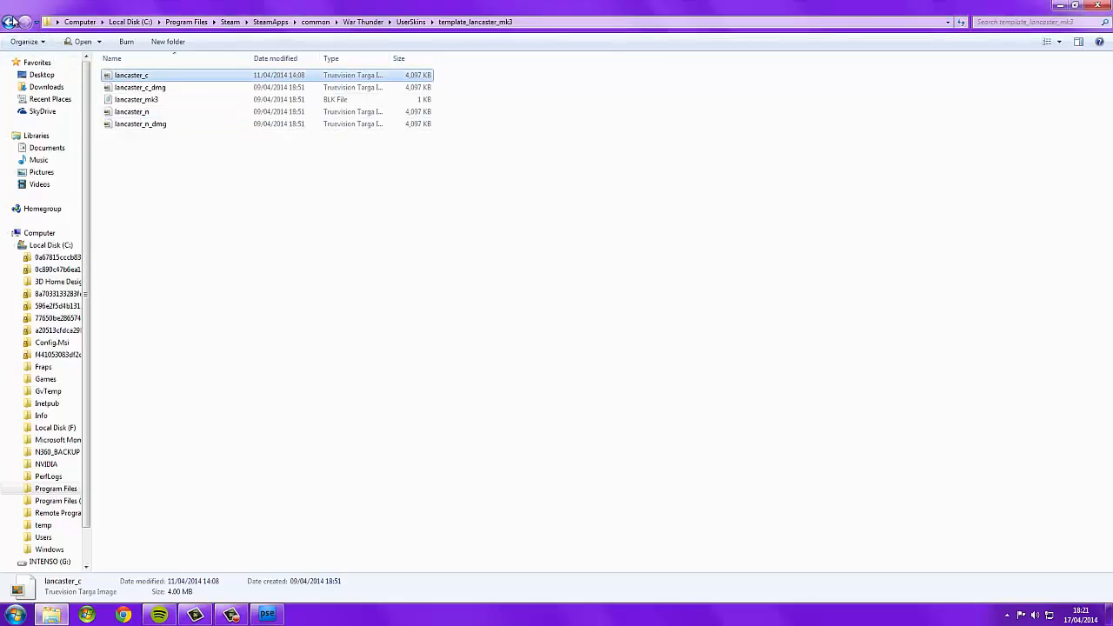
{"action": "left_click", "coordinate": [14, 21]}
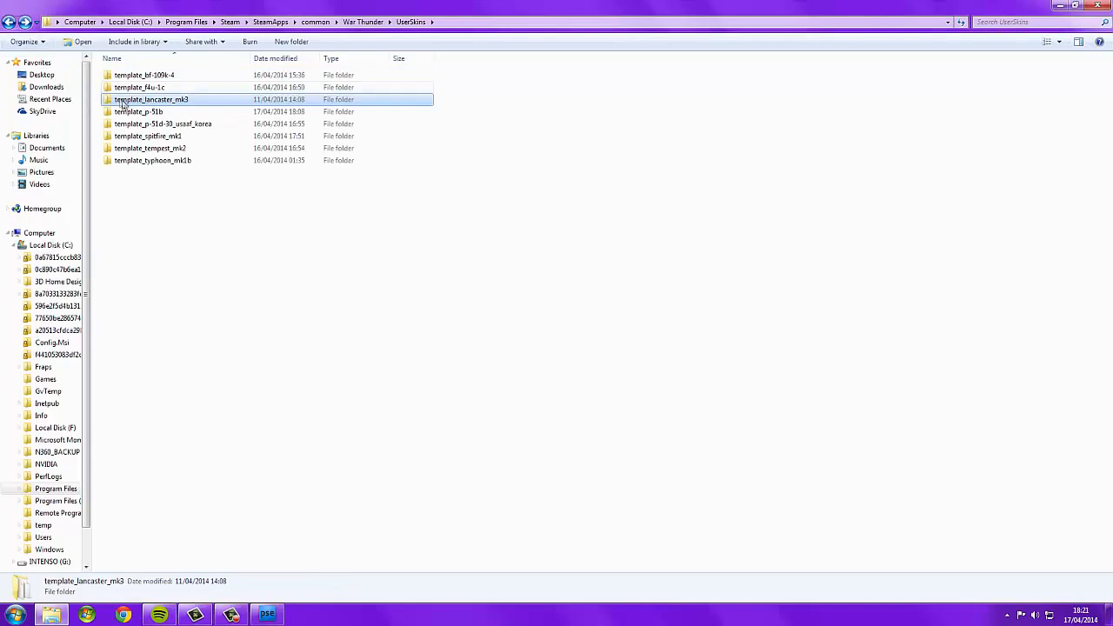
{"action": "double_click", "coordinate": [193, 138]}
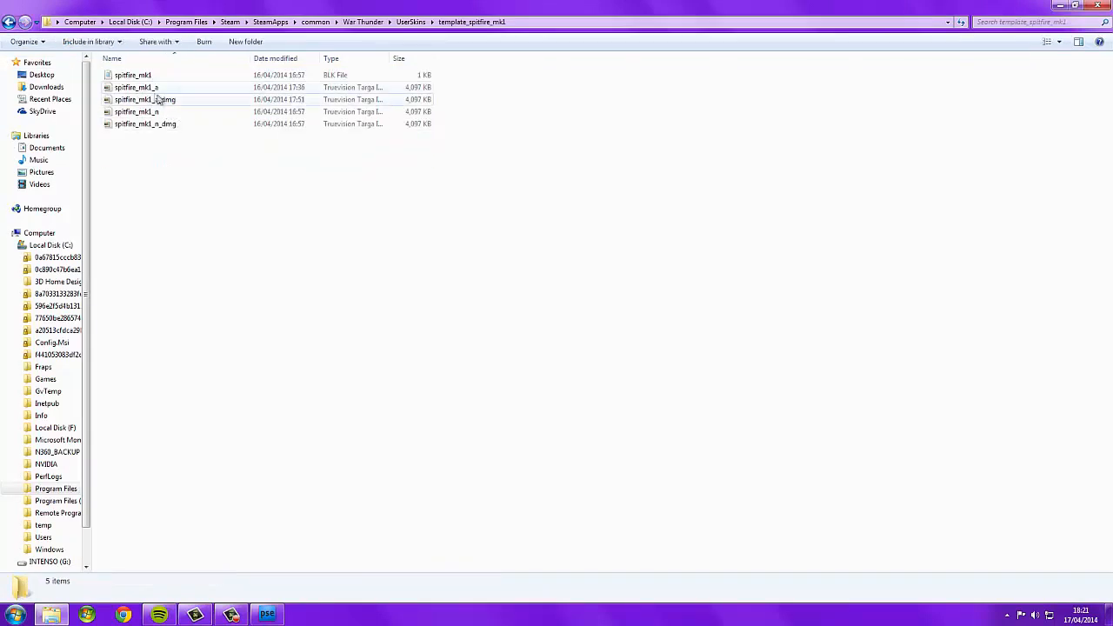
{"action": "left_click", "coordinate": [174, 87]}
{"action": "right_click", "coordinate": [174, 88]}
{"action": "mouse_move", "coordinate": [266, 165]}
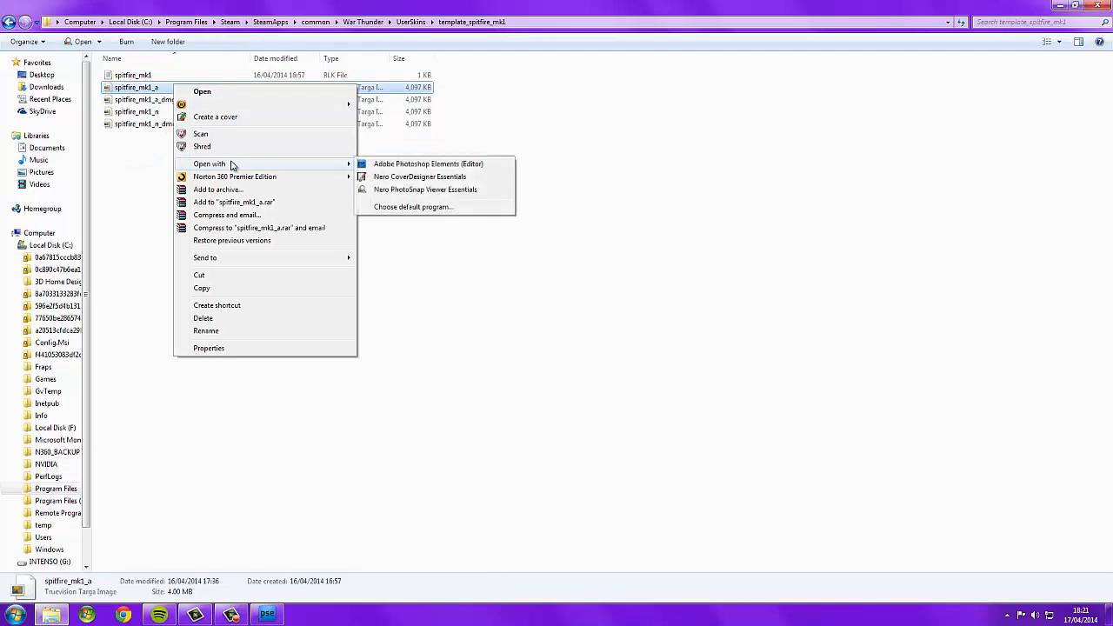
{"action": "left_click", "coordinate": [372, 165]}
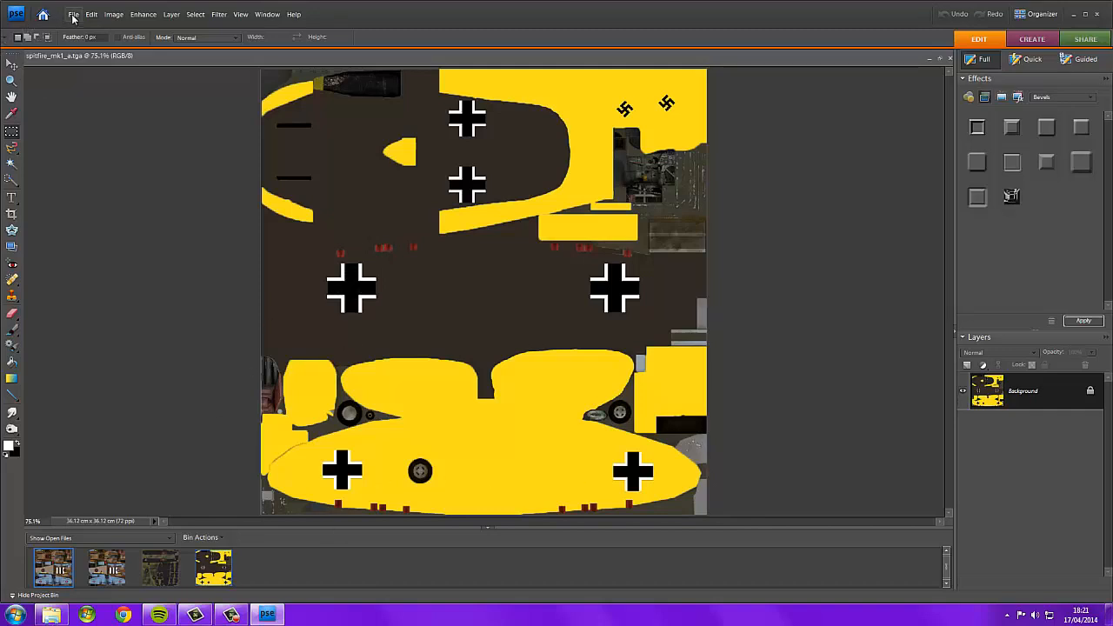
Open typhoon_mk1b_early_a from the template_typhoon_mk1b folder in Adobe Photoshop Elements (Editor).
{"action": "left_click", "coordinate": [52, 615]}
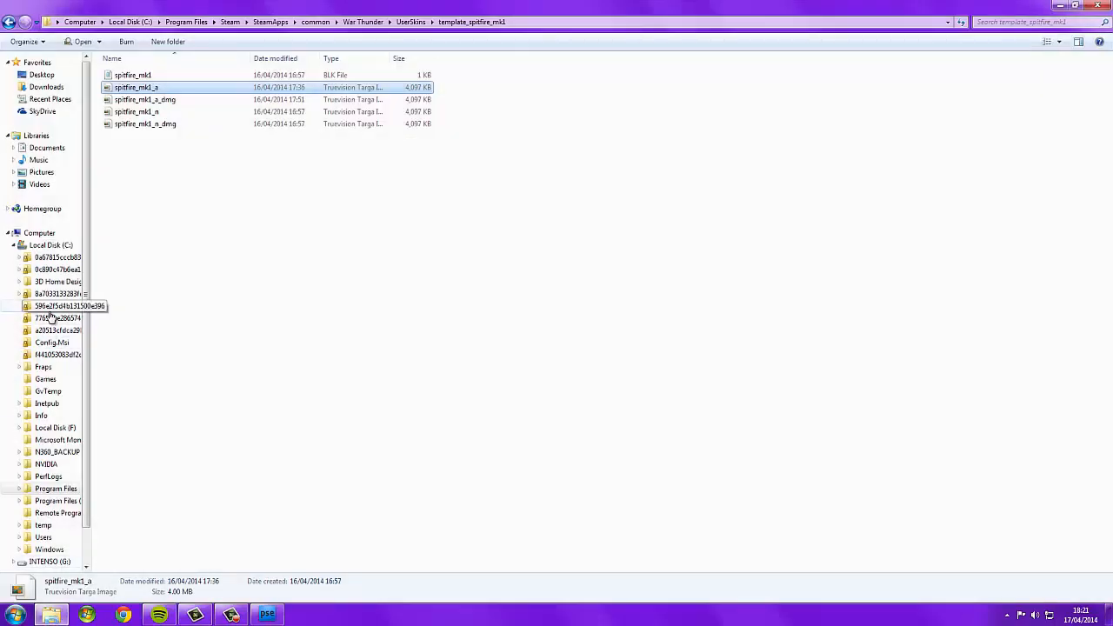
{"action": "left_click", "coordinate": [9, 22]}
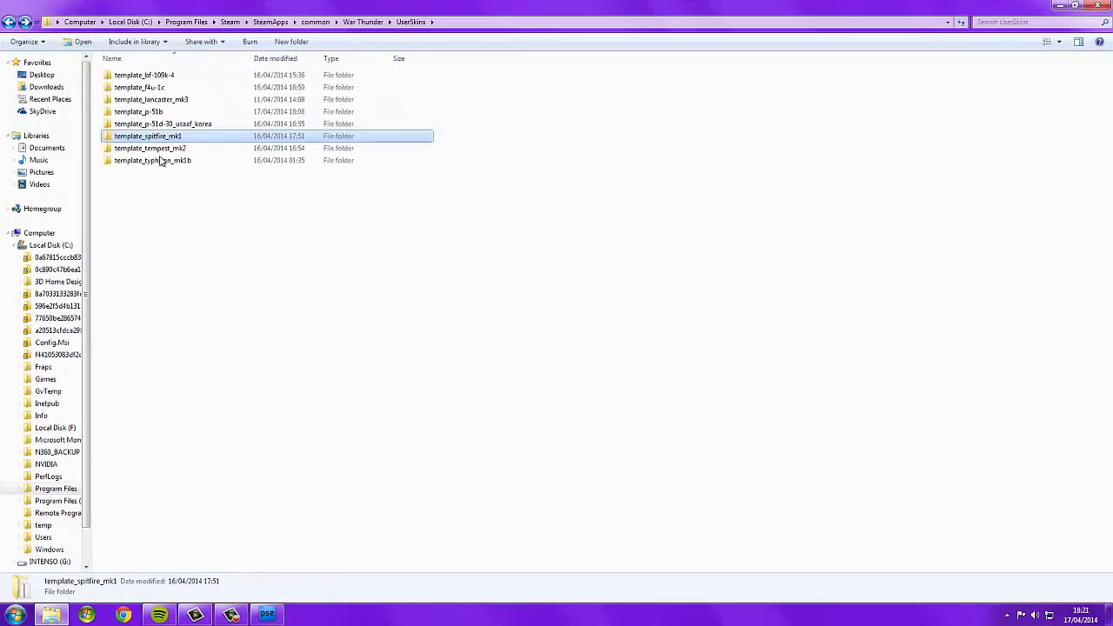
{"action": "left_click", "coordinate": [160, 162]}
{"action": "right_click", "coordinate": [160, 165]}
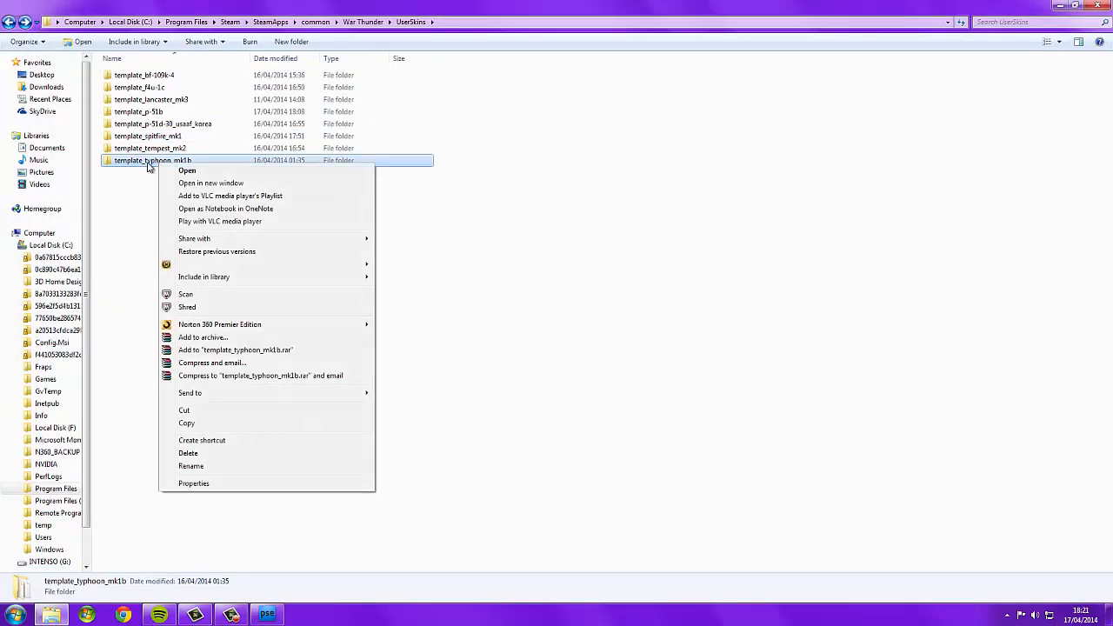
{"action": "left_click", "coordinate": [178, 169]}
{"action": "left_click", "coordinate": [167, 89]}
{"action": "right_click", "coordinate": [167, 89]}
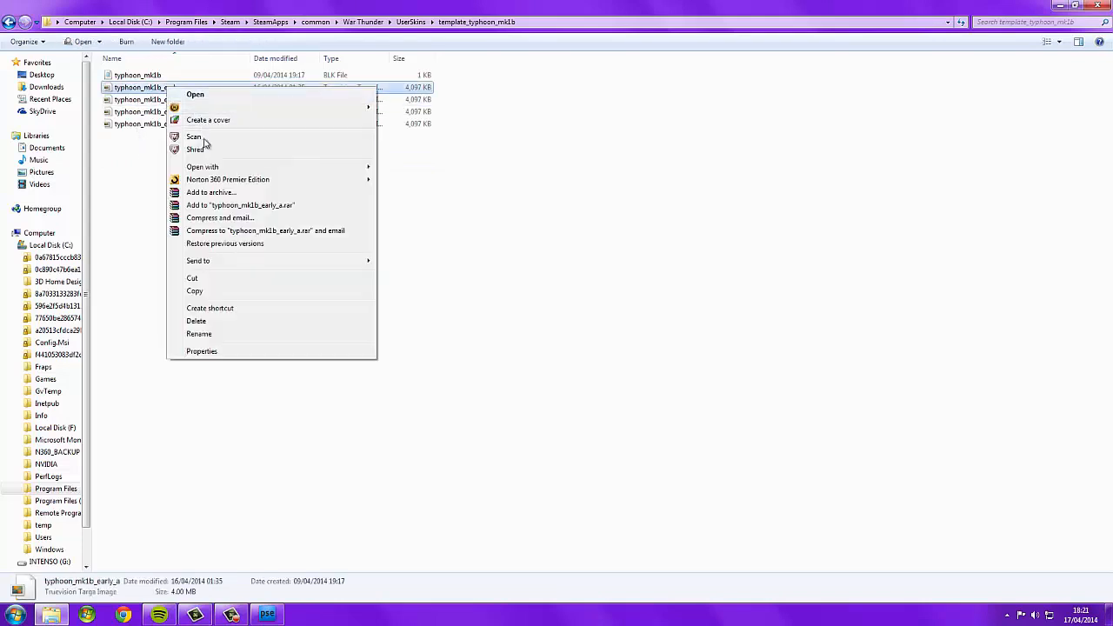
{"action": "mouse_move", "coordinate": [209, 166]}
{"action": "left_click", "coordinate": [429, 167]}
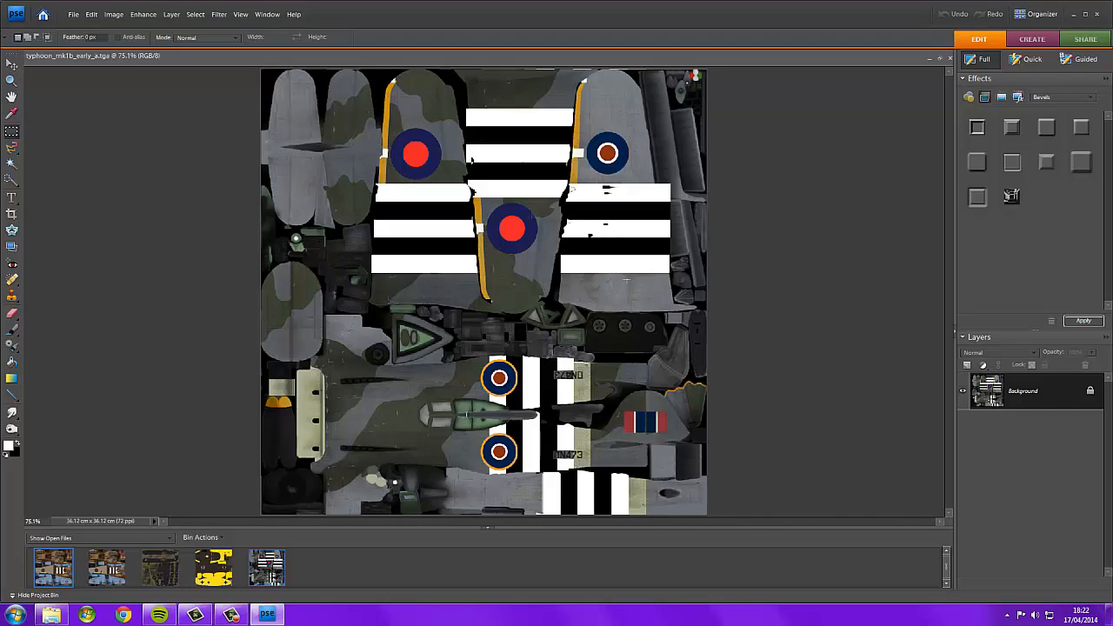
Zoom in to examine the Typhoon texture's invasion stripes, roundels and serial markings.
{"action": "scroll", "coordinate": [575, 249], "scroll_direction": "up", "scroll_amount": 5}
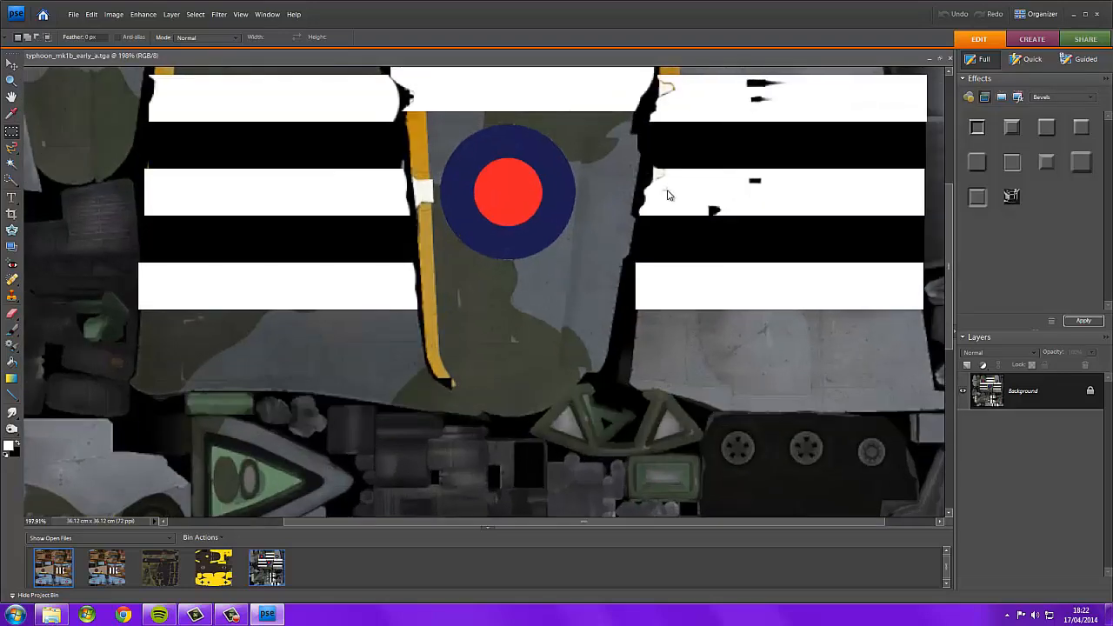
{"action": "left_click_drag", "start_coordinate": [946, 267], "coordinate": [948, 212]}
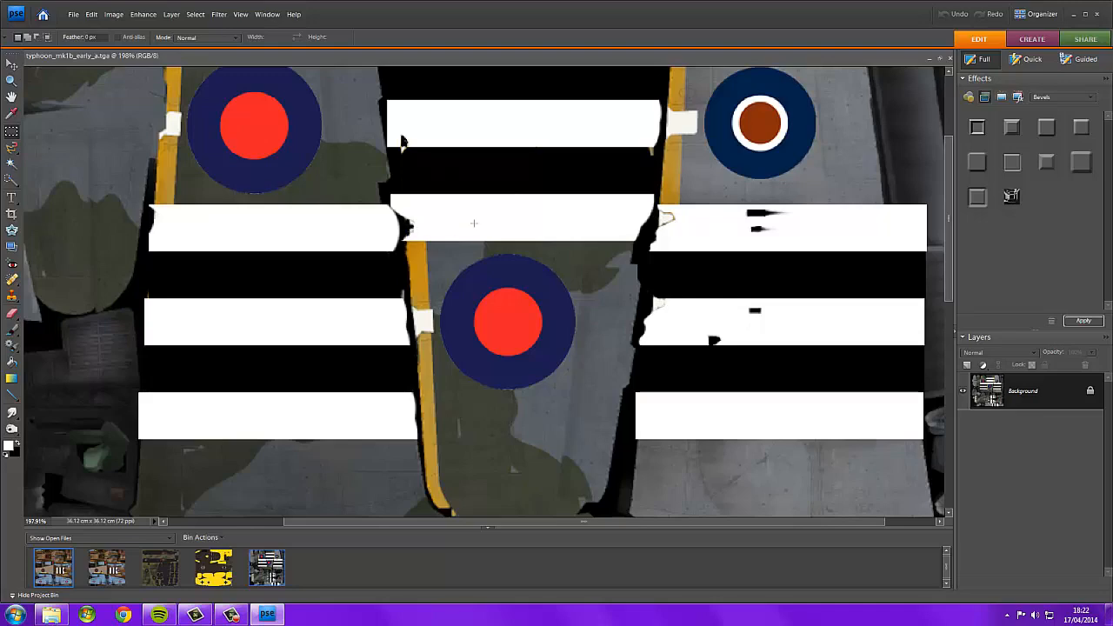
{"action": "scroll", "coordinate": [474, 224], "scroll_direction": "down", "scroll_amount": 5}
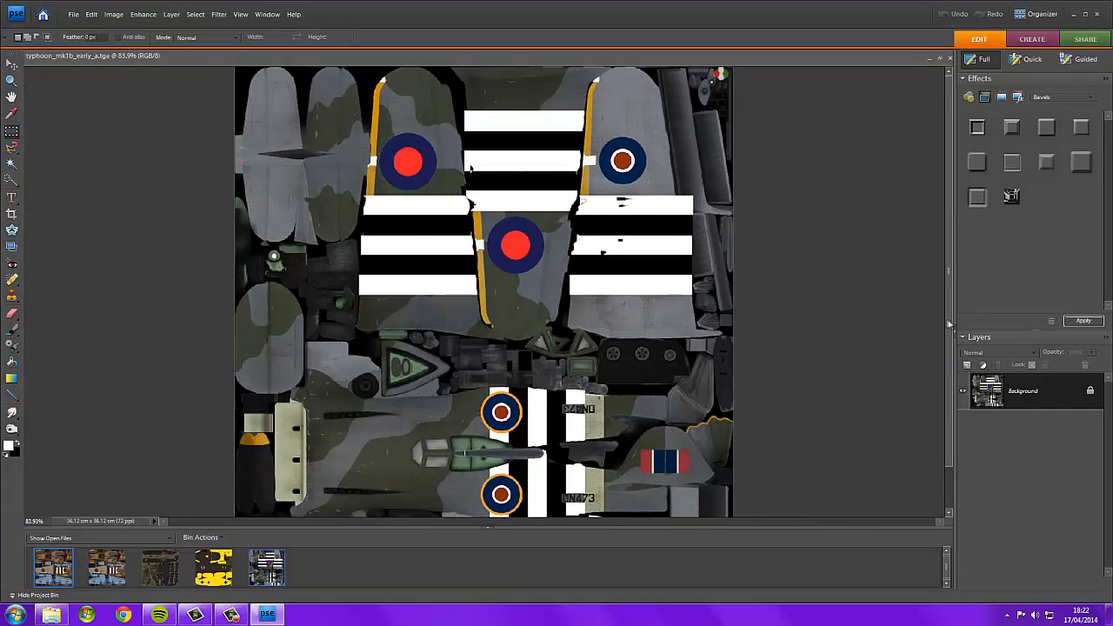
{"action": "left_click_drag", "start_coordinate": [950, 325], "coordinate": [949, 443]}
{"action": "scroll", "coordinate": [576, 474], "scroll_direction": "up", "scroll_amount": 8}
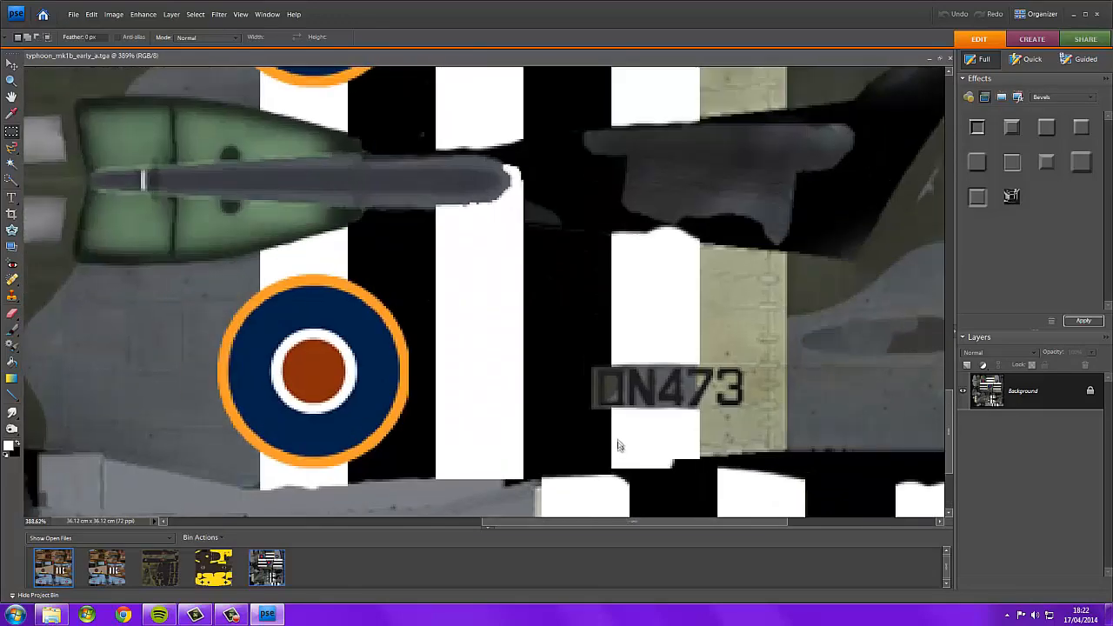
{"action": "left_click_drag", "start_coordinate": [583, 520], "coordinate": [643, 520]}
{"action": "scroll", "coordinate": [476, 337], "scroll_direction": "down", "scroll_amount": 4}
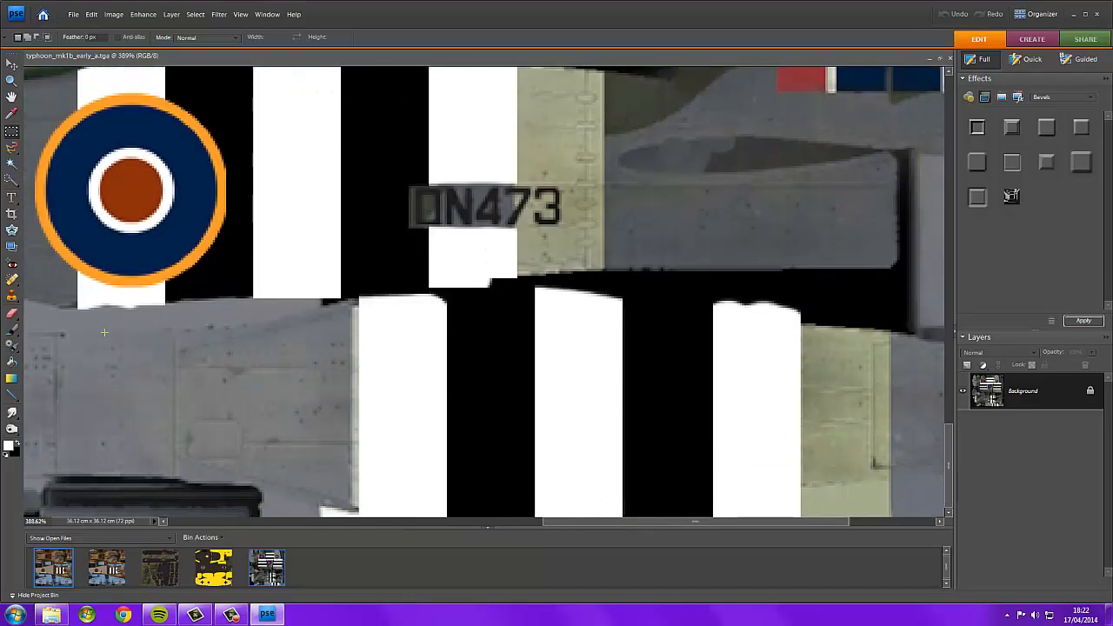
{"action": "scroll", "coordinate": [324, 343], "scroll_direction": "down", "scroll_amount": 3}
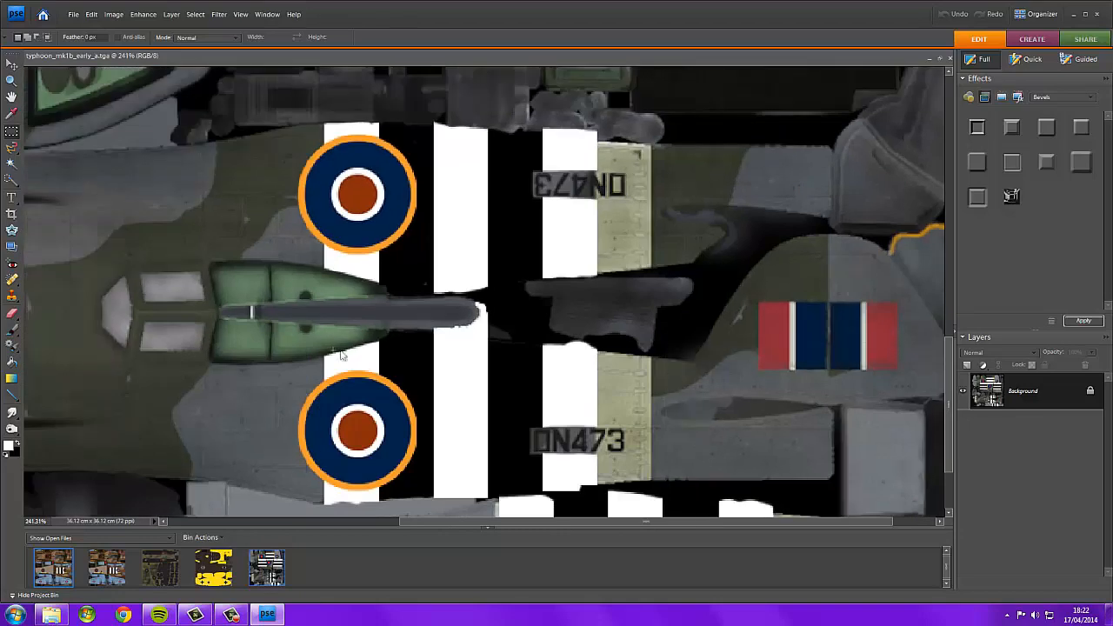
Open f4u_1c_c from the template_f4u-1c folder in Photoshop Elements (Editor).
{"action": "left_click_drag", "start_coordinate": [946, 349], "coordinate": [949, 392]}
{"action": "scroll", "coordinate": [563, 232], "scroll_direction": "down", "scroll_amount": 10}
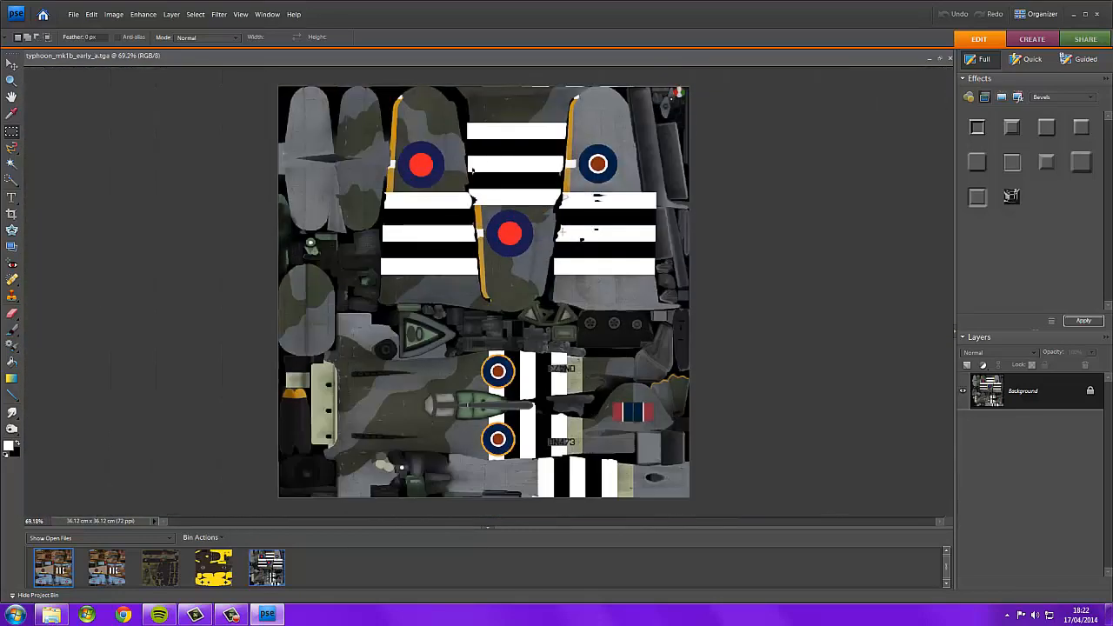
{"action": "left_click", "coordinate": [51, 615]}
{"action": "left_click", "coordinate": [8, 22]}
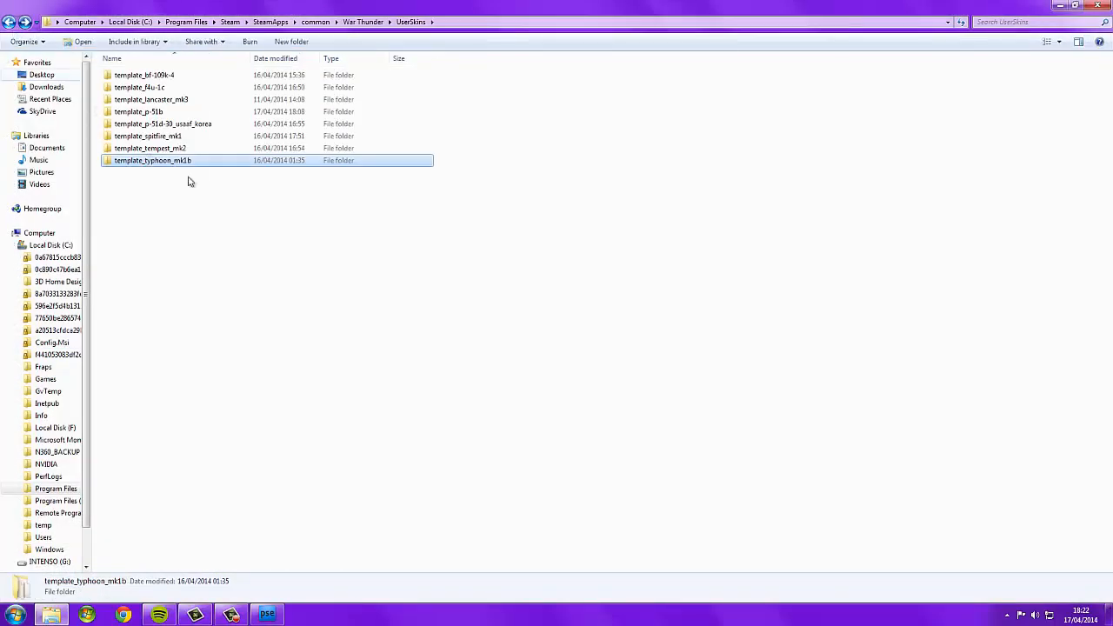
{"action": "left_click", "coordinate": [172, 90]}
{"action": "right_click", "coordinate": [173, 90]}
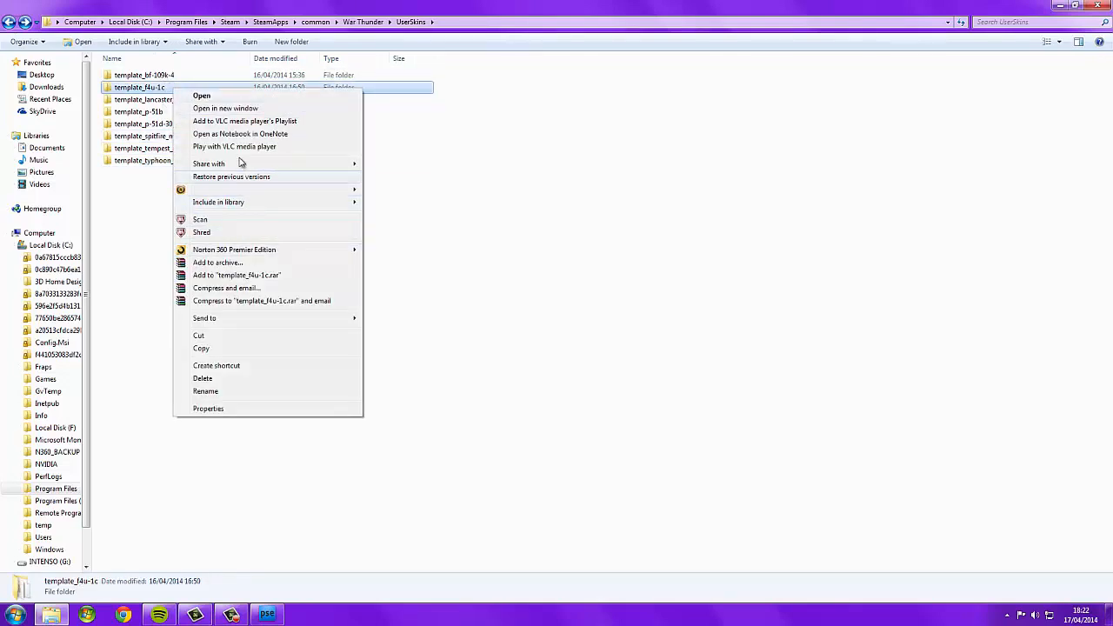
{"action": "left_click", "coordinate": [149, 87]}
{"action": "double_click", "coordinate": [149, 87]}
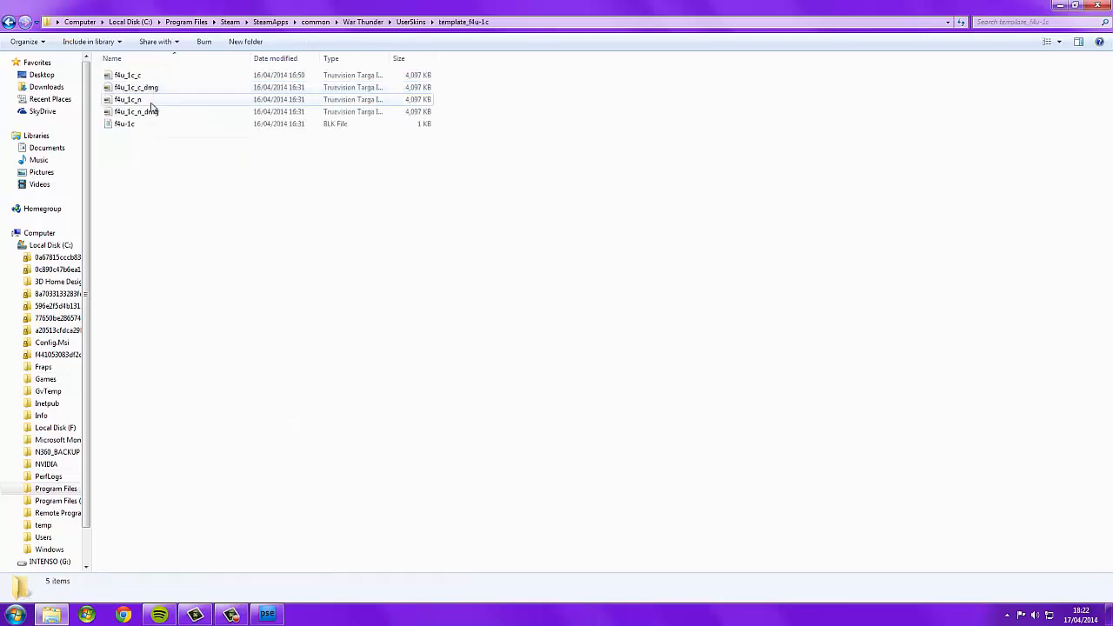
{"action": "left_click", "coordinate": [174, 78]}
{"action": "right_click", "coordinate": [176, 77]}
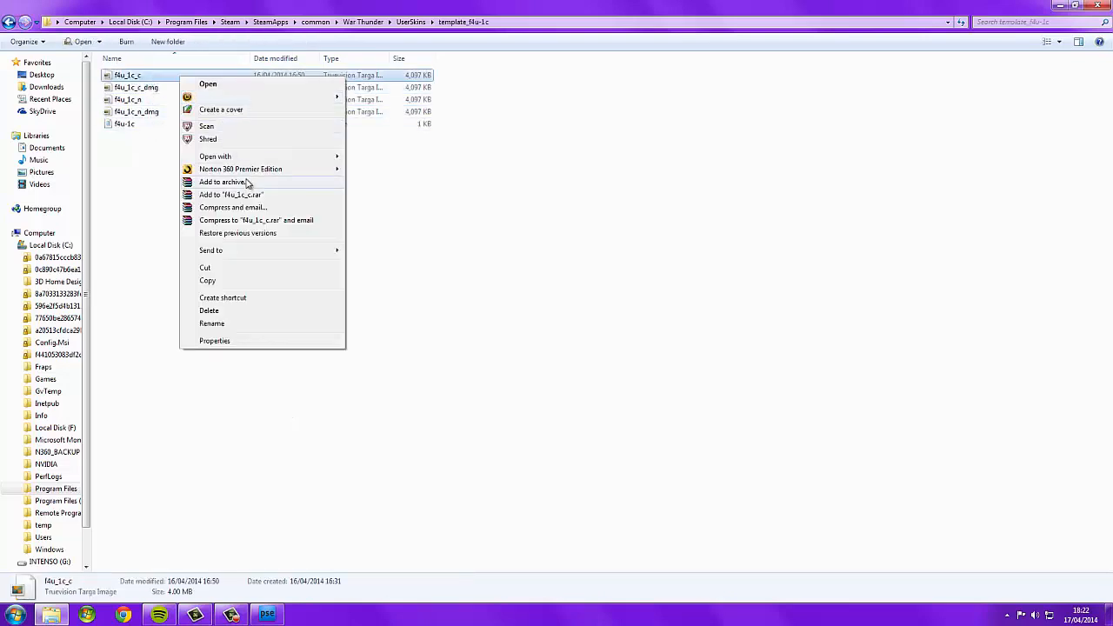
{"action": "mouse_move", "coordinate": [246, 156]}
{"action": "left_click", "coordinate": [397, 157]}
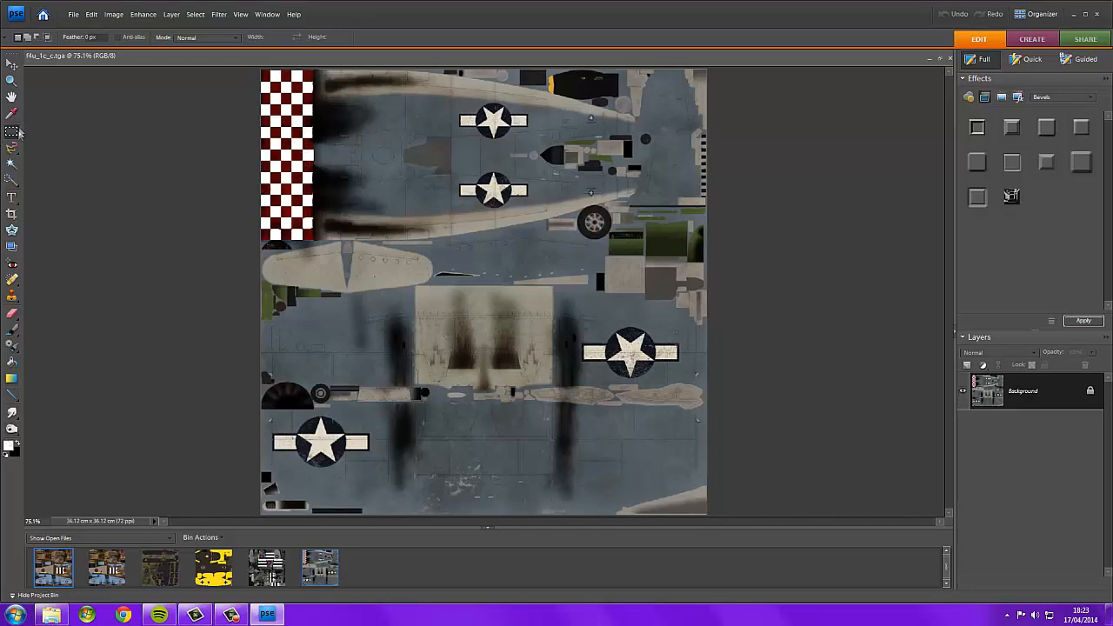
Switch to the Burn Tool with a 30 px brush and Midtones range.
{"action": "left_click_drag", "start_coordinate": [375, 128], "coordinate": [379, 127]}
{"action": "key", "text": "ctrl+z"}
{"action": "left_click", "coordinate": [11, 429]}
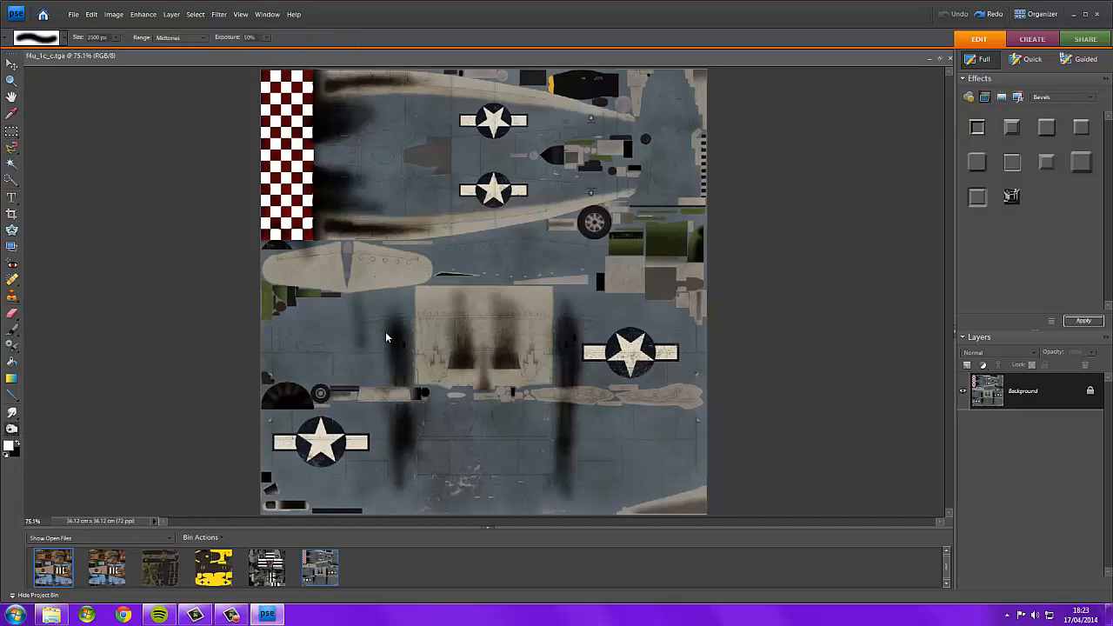
{"action": "left_click", "coordinate": [117, 38]}
{"action": "left_click_drag", "start_coordinate": [98, 61], "coordinate": [74, 52]}
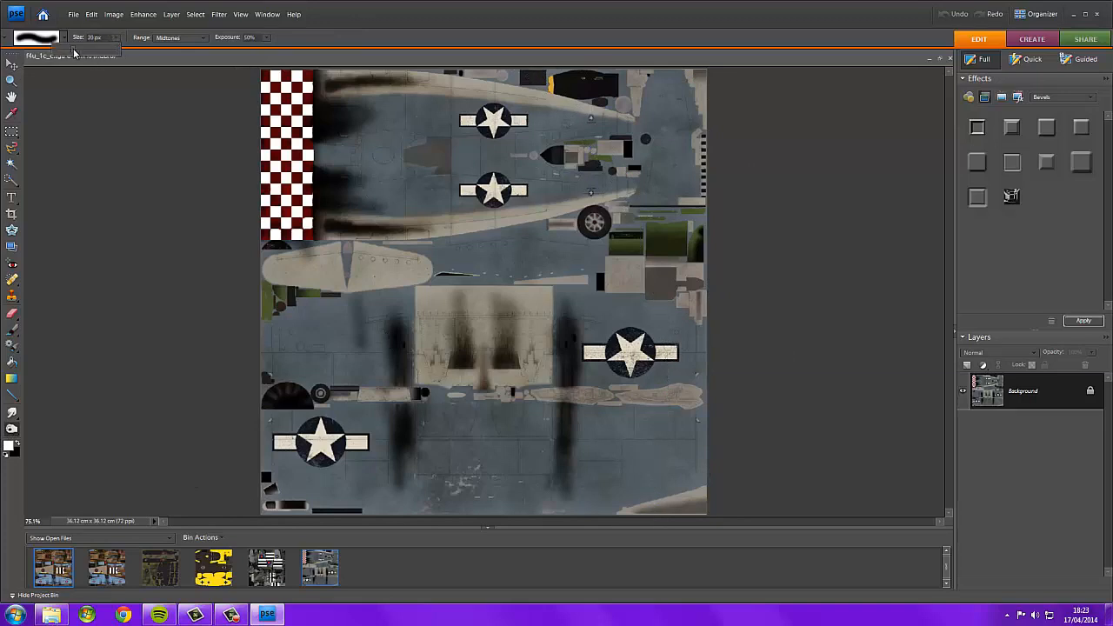
{"action": "left_click", "coordinate": [12, 429]}
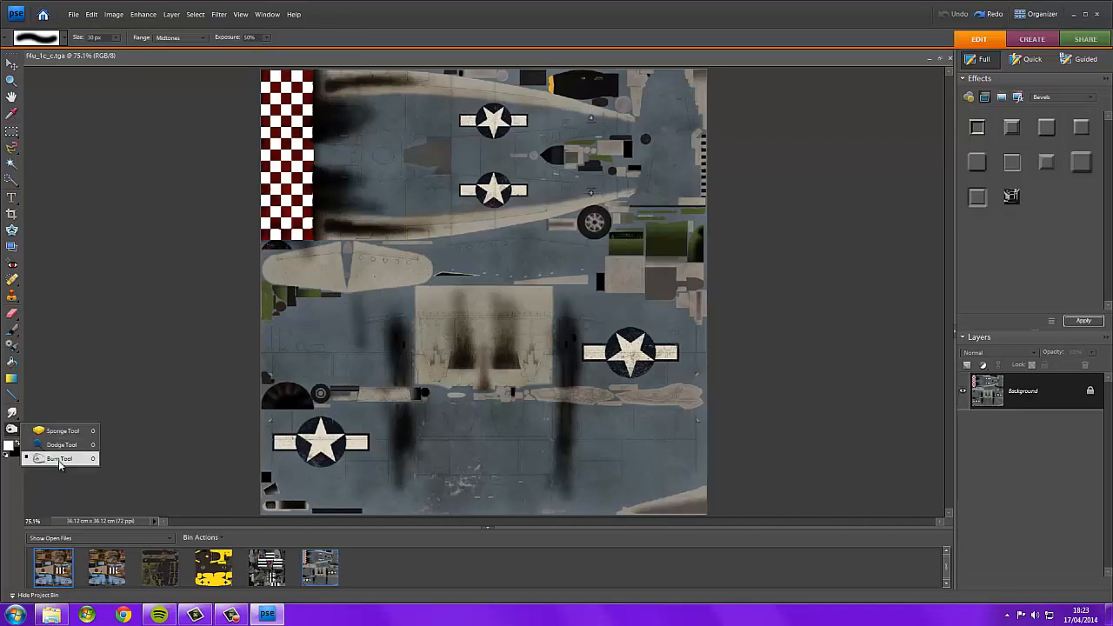
{"action": "left_click", "coordinate": [49, 460]}
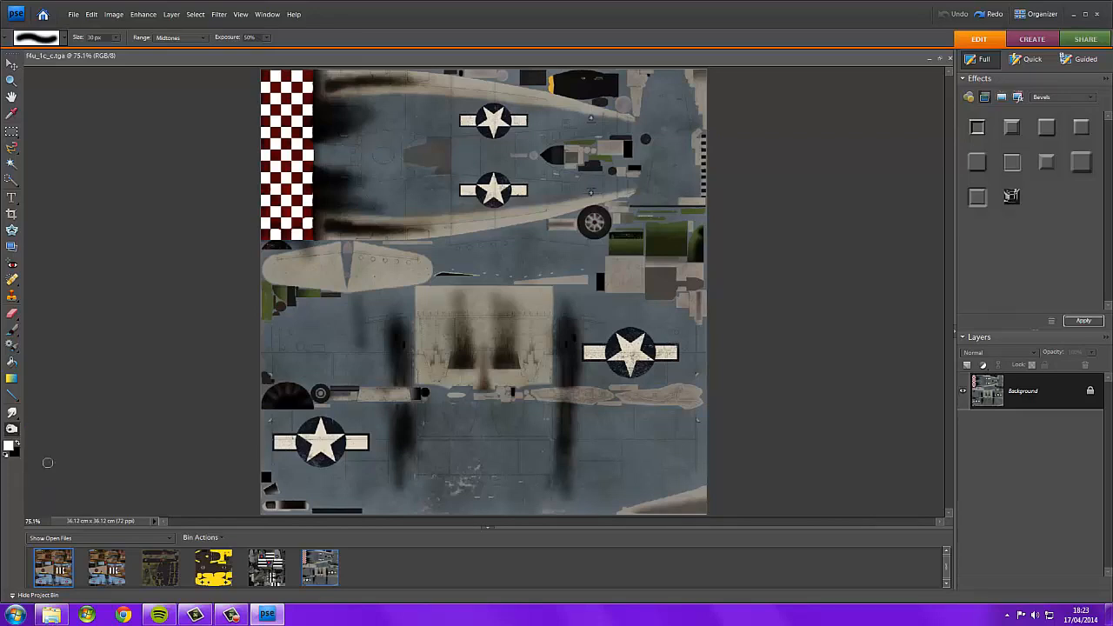
Apply Burn Tool strokes across the F4U texture's wheel-bay panel and fuselage areas.
{"action": "scroll", "coordinate": [409, 284], "scroll_direction": "up", "scroll_amount": 5}
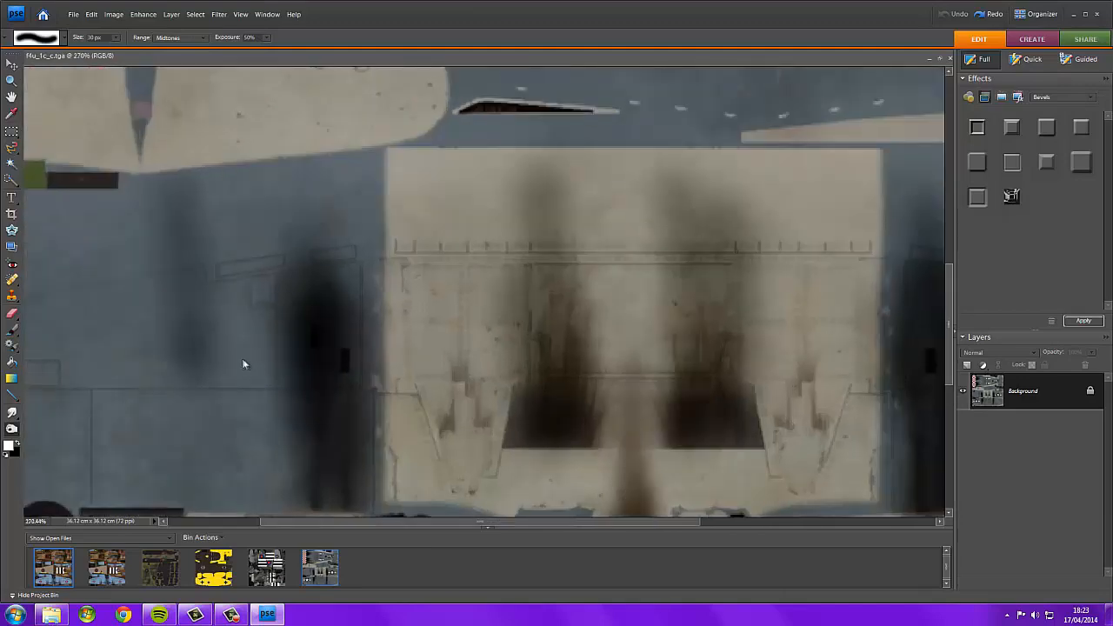
{"action": "left_click", "coordinate": [180, 396]}
{"action": "mouse_move", "coordinate": [314, 413]}
{"action": "left_mouse_down"}
{"action": "mouse_move", "coordinate": [314, 449]}
{"action": "mouse_move", "coordinate": [315, 434]}
{"action": "mouse_move", "coordinate": [335, 487]}
{"action": "left_mouse_up"}
{"action": "scroll", "coordinate": [311, 336], "scroll_direction": "down", "scroll_amount": 1}
{"action": "mouse_move", "coordinate": [506, 392]}
{"action": "left_mouse_down"}
{"action": "mouse_move", "coordinate": [495, 314]}
{"action": "mouse_move", "coordinate": [520, 393]}
{"action": "mouse_move", "coordinate": [536, 326]}
{"action": "left_mouse_up"}
{"action": "scroll", "coordinate": [537, 326], "scroll_direction": "up", "scroll_amount": 5}
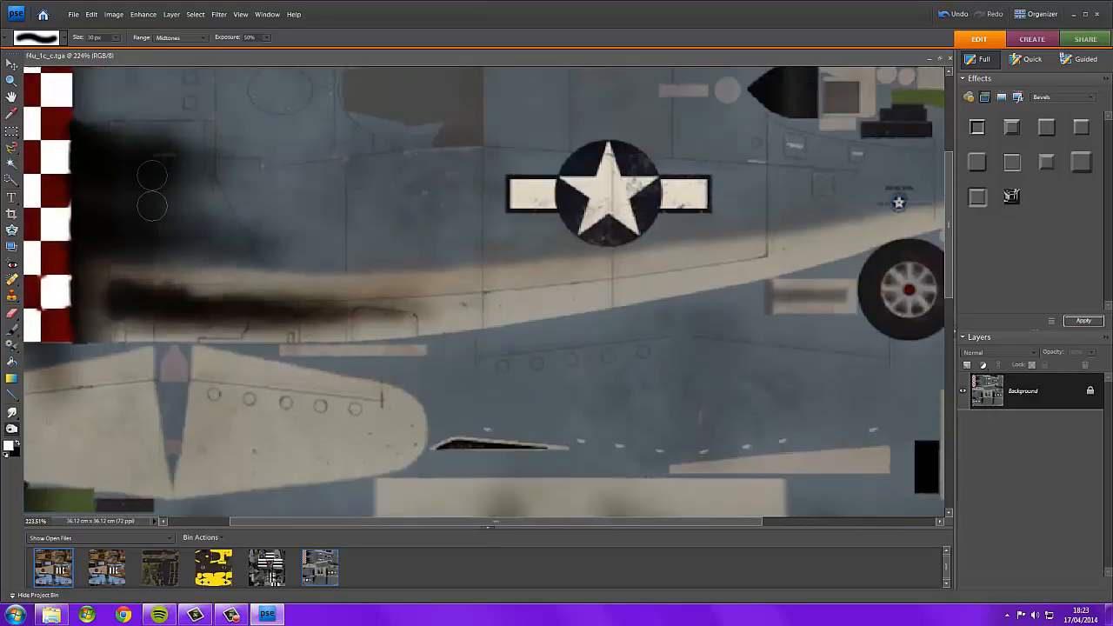
{"action": "left_click_drag", "start_coordinate": [169, 297], "coordinate": [326, 310]}
{"action": "mouse_move", "coordinate": [101, 168]}
{"action": "left_mouse_down"}
{"action": "mouse_move", "coordinate": [221, 175]}
{"action": "mouse_move", "coordinate": [242, 198]}
{"action": "left_mouse_up"}
{"action": "mouse_move", "coordinate": [133, 194]}
{"action": "left_mouse_down"}
{"action": "mouse_move", "coordinate": [241, 184]}
{"action": "mouse_move", "coordinate": [261, 209]}
{"action": "mouse_move", "coordinate": [137, 209]}
{"action": "mouse_move", "coordinate": [236, 190]}
{"action": "left_mouse_up"}
{"action": "scroll", "coordinate": [235, 191], "scroll_direction": "down", "scroll_amount": 5}
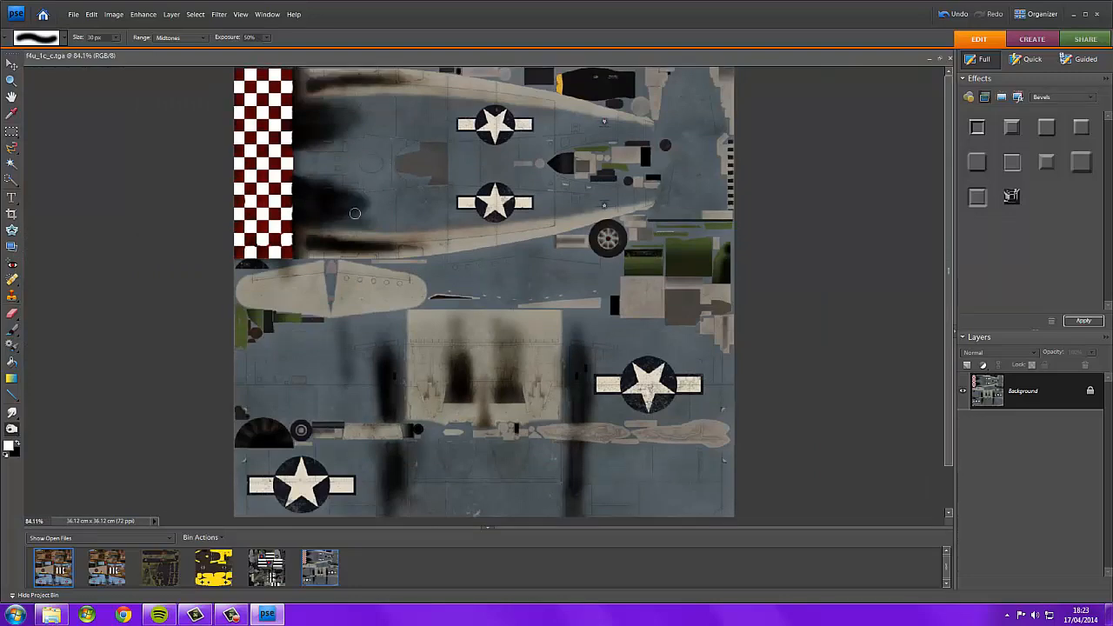
{"action": "scroll", "coordinate": [354, 193], "scroll_direction": "down", "scroll_amount": 2}
{"action": "scroll", "coordinate": [354, 187], "scroll_direction": "up", "scroll_amount": 1}
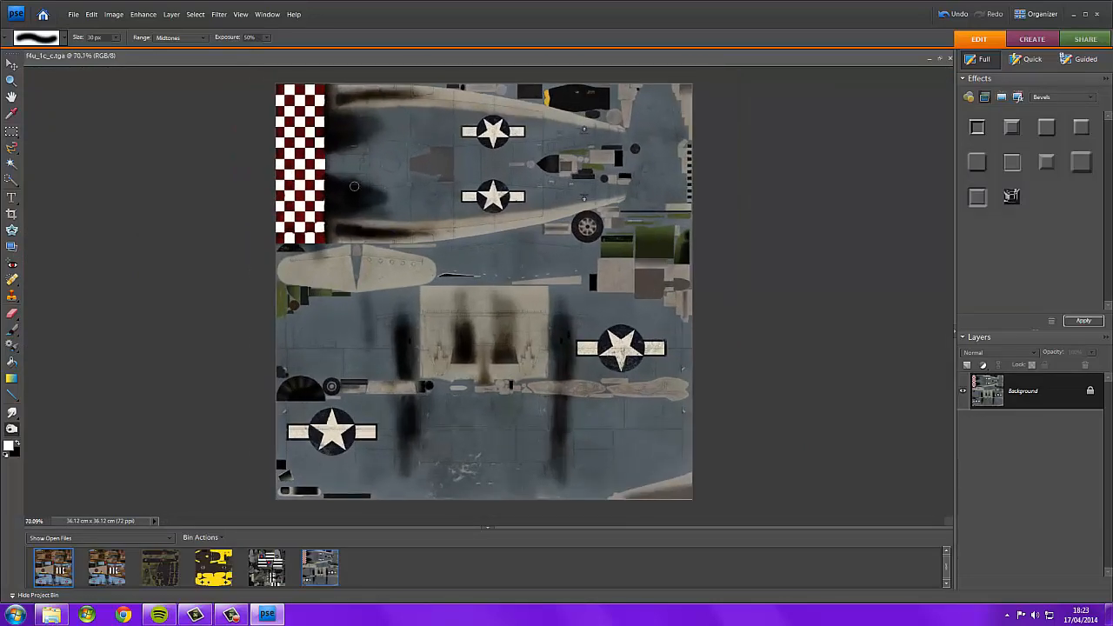
Open bf_109k_4_a from the template_bf-109k-4 folder in Photoshop Elements (Editor).
{"action": "left_click", "coordinate": [53, 615]}
{"action": "left_click", "coordinate": [9, 22]}
{"action": "left_click", "coordinate": [188, 78]}
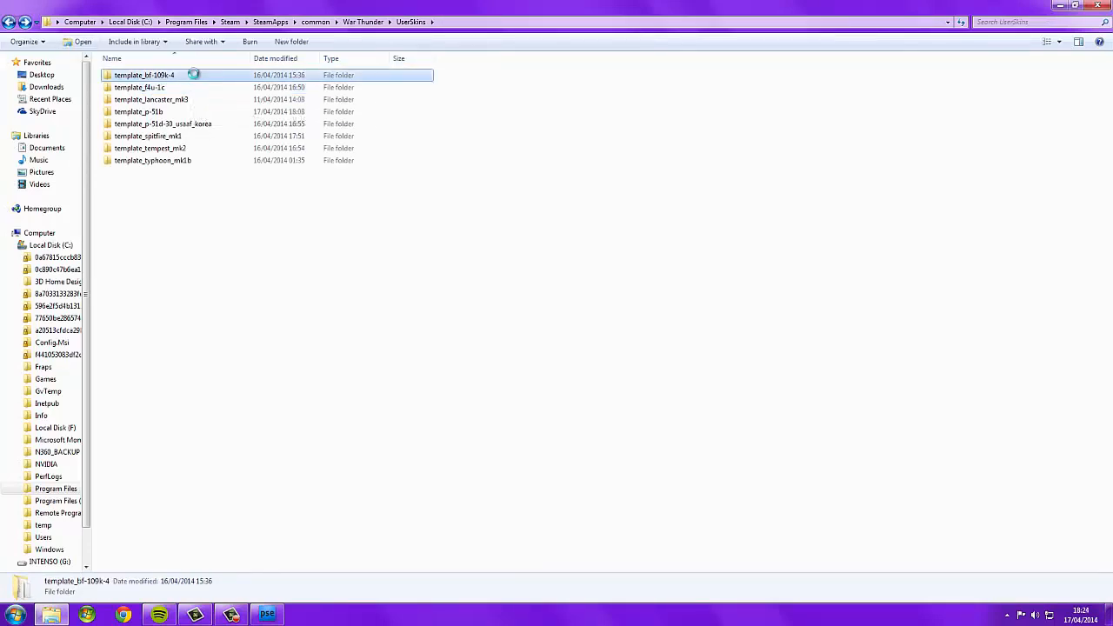
{"action": "right_click", "coordinate": [193, 76]}
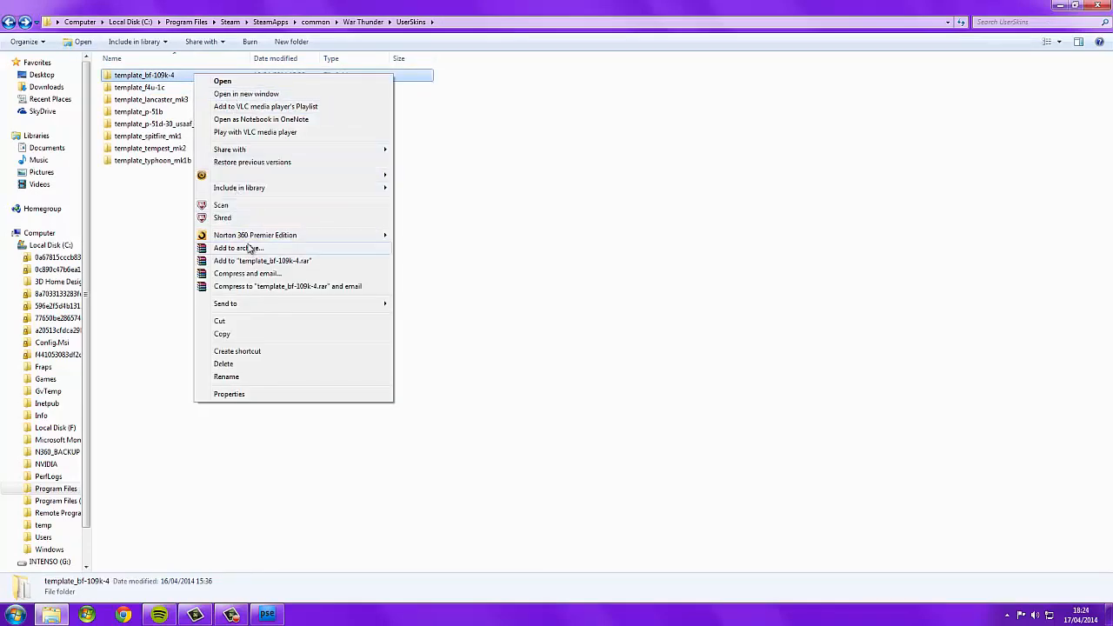
{"action": "left_click", "coordinate": [173, 116]}
{"action": "double_click", "coordinate": [140, 76]}
{"action": "right_click", "coordinate": [160, 77]}
{"action": "mouse_move", "coordinate": [211, 157]}
{"action": "left_click", "coordinate": [378, 158]}
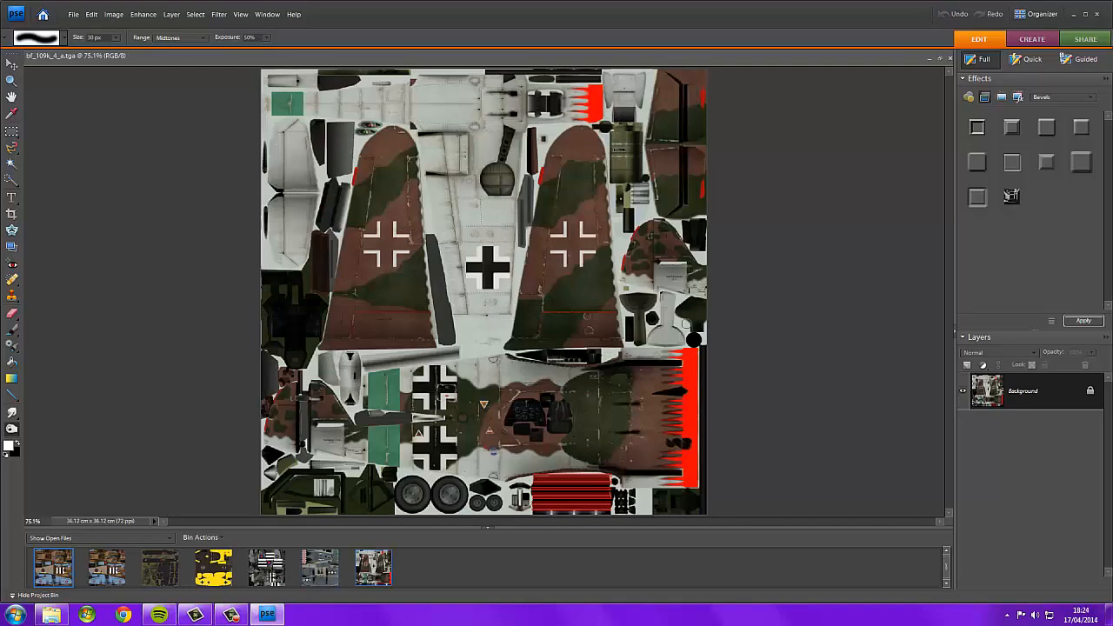
Zoom in to examine the Bf 109 texture's cockpit, crosses and exhaust markings.
{"action": "scroll", "coordinate": [591, 487], "scroll_direction": "up", "scroll_amount": 5}
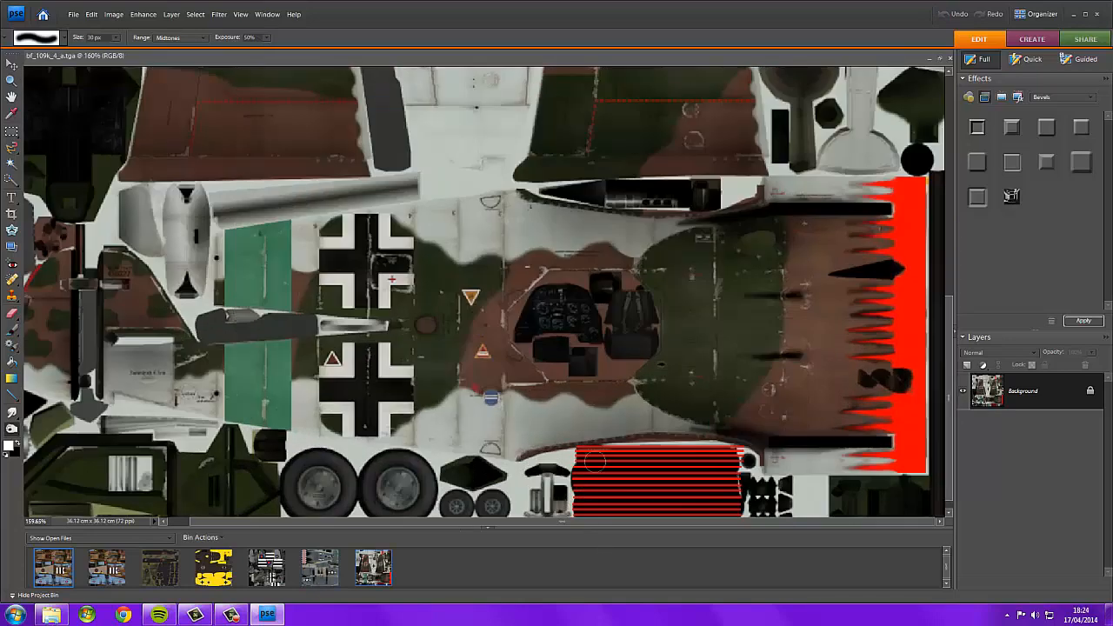
{"action": "left_click", "coordinate": [954, 423]}
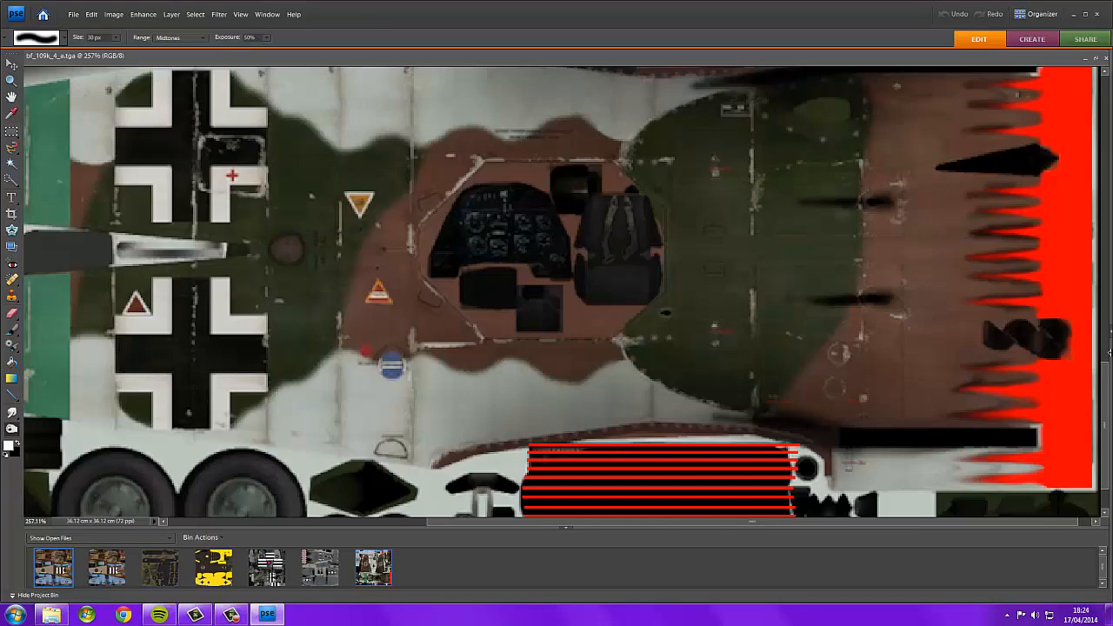
{"action": "left_click", "coordinate": [1109, 352]}
{"action": "scroll", "coordinate": [729, 385], "scroll_direction": "down", "scroll_amount": 1}
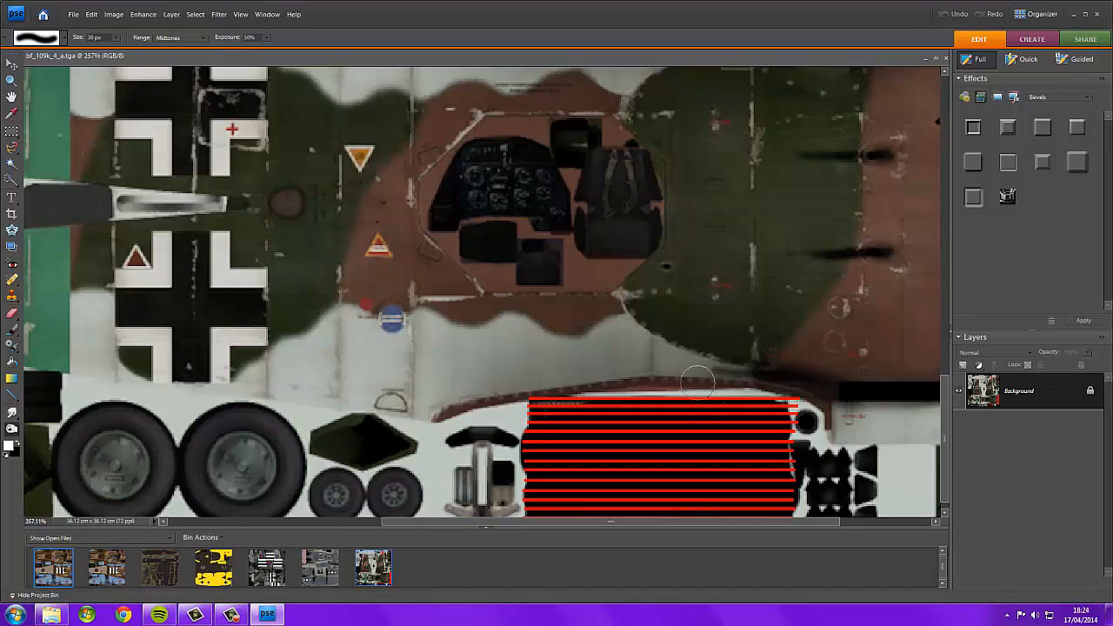
{"action": "scroll", "coordinate": [696, 383], "scroll_direction": "down", "scroll_amount": 1}
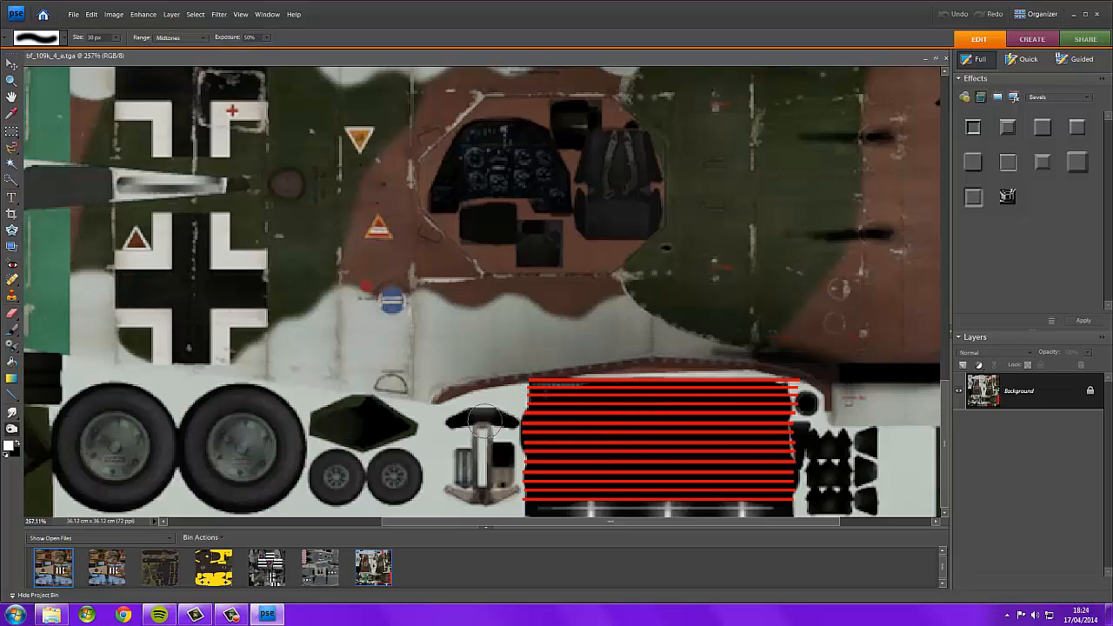
{"action": "left_click", "coordinate": [12, 133]}
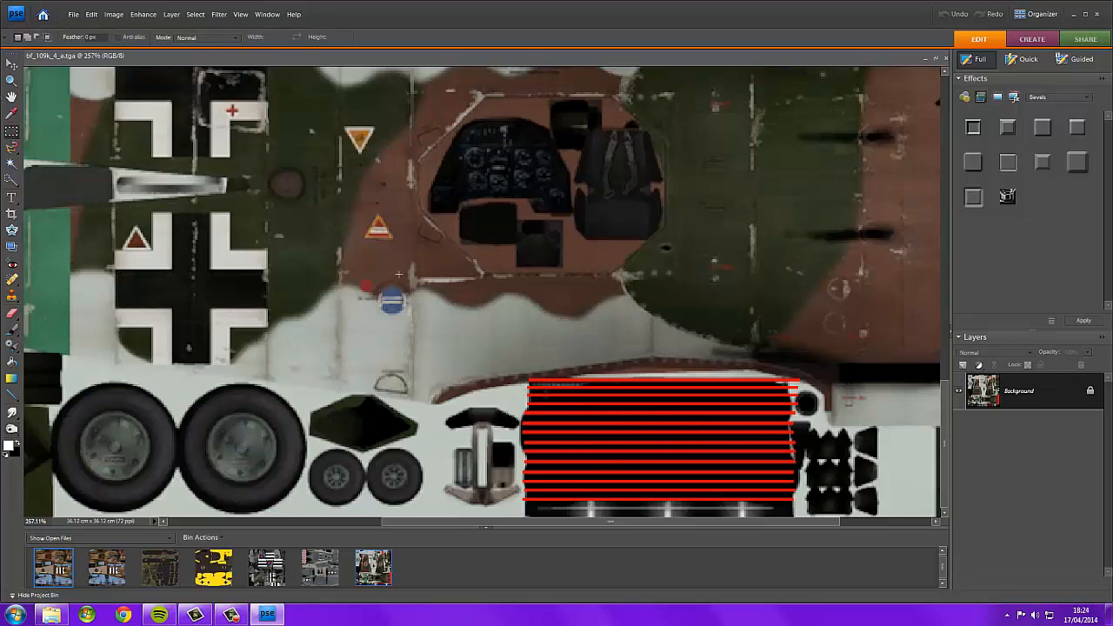
{"action": "left_click_drag", "start_coordinate": [438, 321], "coordinate": [654, 323]}
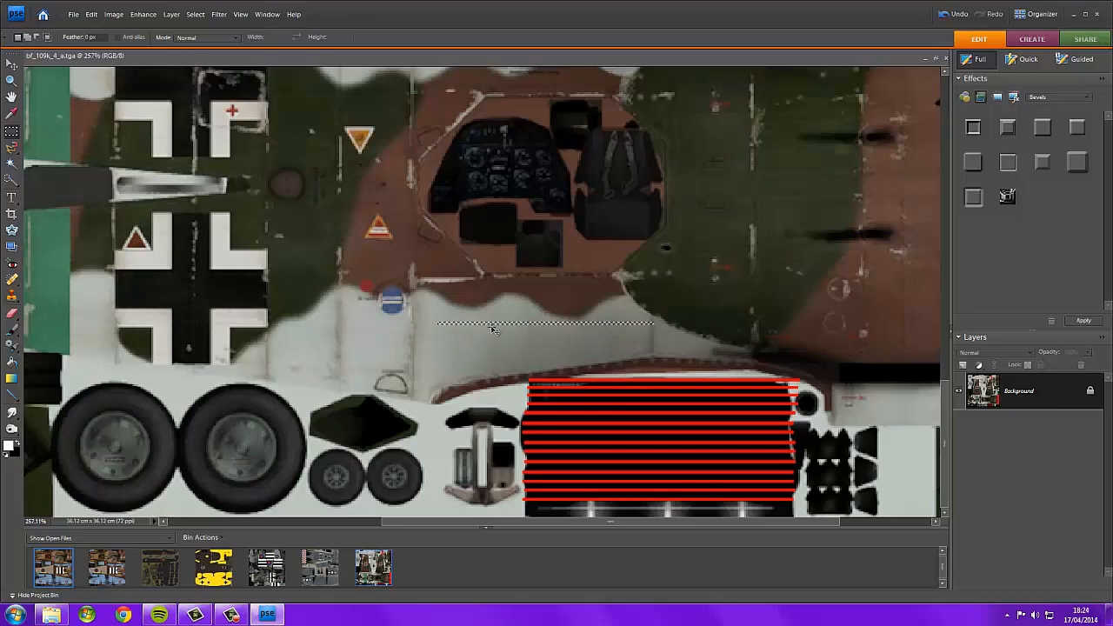
{"action": "key", "text": "ctrl+z"}
Pan across the Bf 109 fuselage and exhaust area and zoom out to the full texture.
{"action": "left_click_drag", "start_coordinate": [535, 522], "coordinate": [643, 524]}
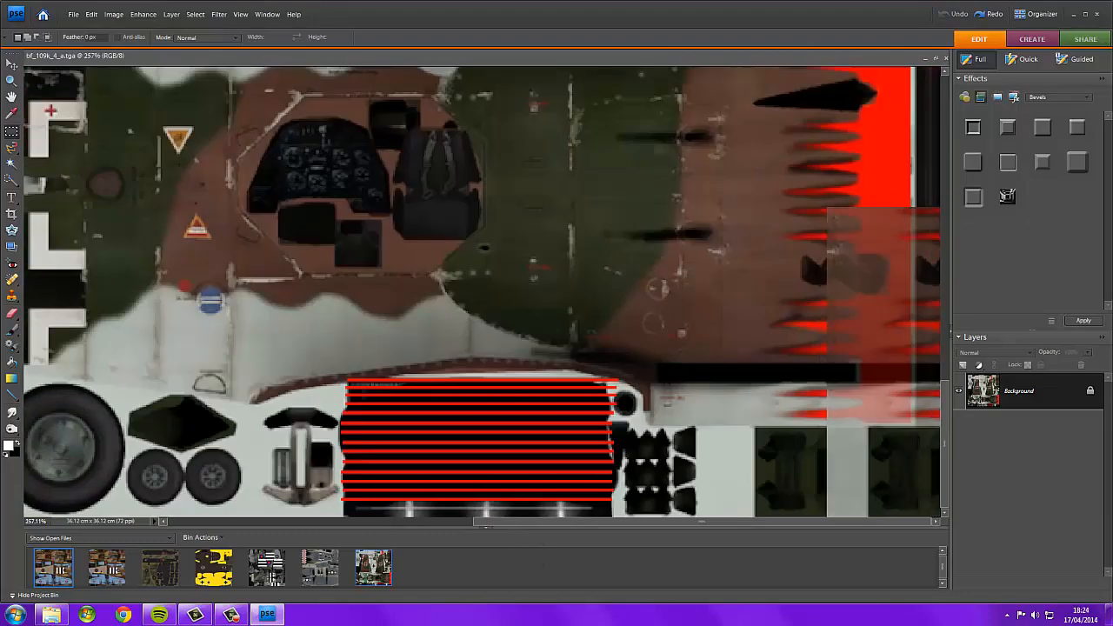
{"action": "scroll", "coordinate": [784, 337], "scroll_direction": "up", "scroll_amount": 4}
{"action": "scroll", "coordinate": [784, 337], "scroll_direction": "up", "scroll_amount": 3}
{"action": "scroll", "coordinate": [785, 337], "scroll_direction": "down", "scroll_amount": 4}
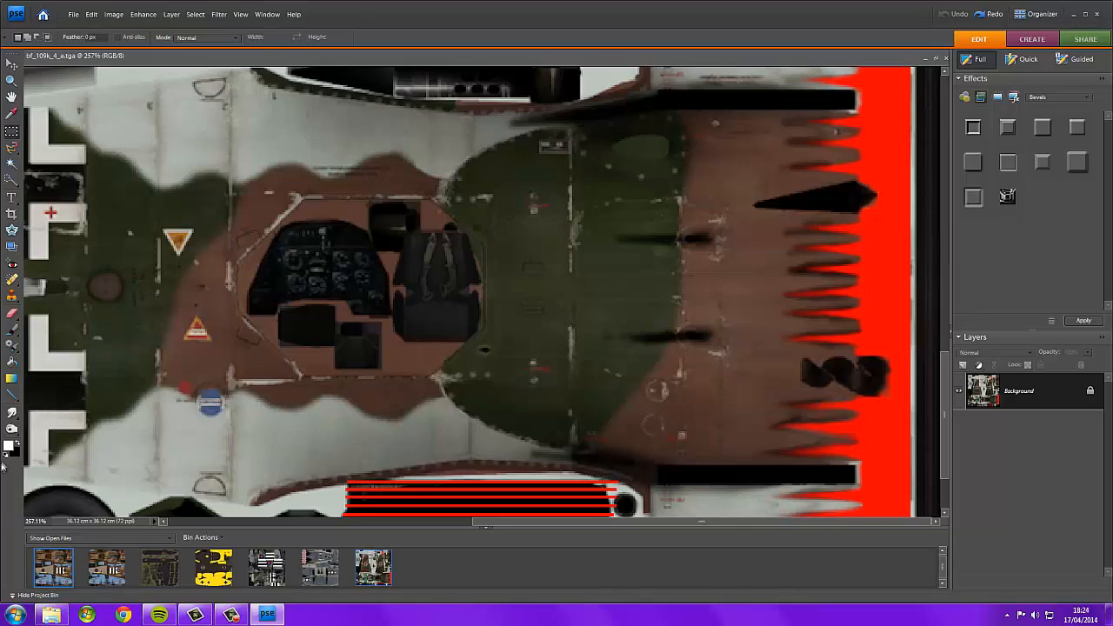
{"action": "left_click", "coordinate": [12, 416]}
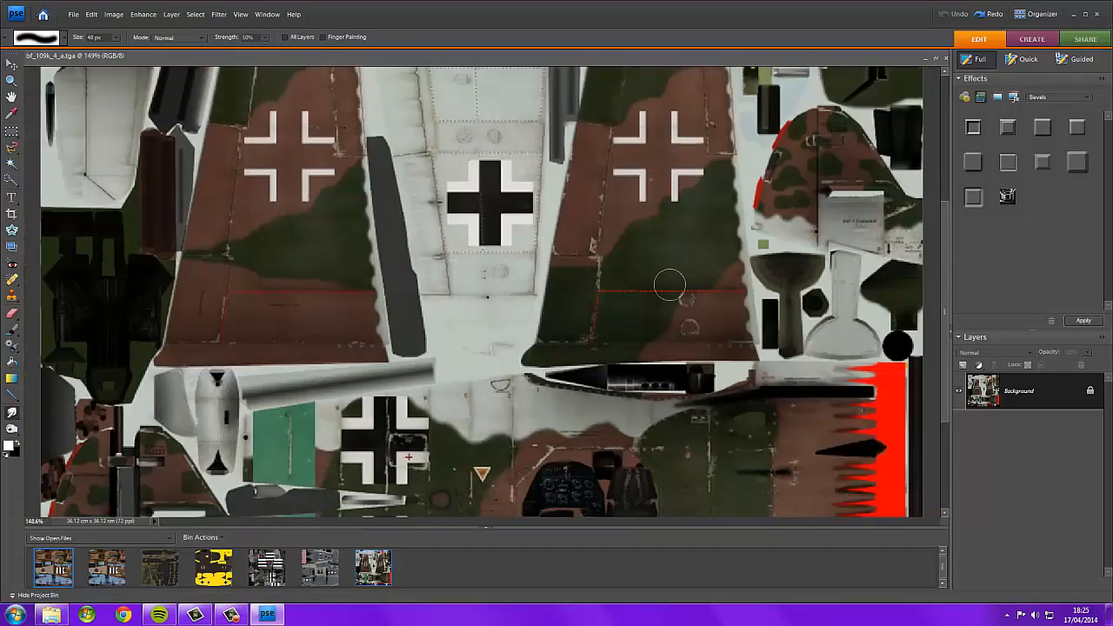
{"action": "scroll", "coordinate": [669, 284], "scroll_direction": "down", "scroll_amount": 4}
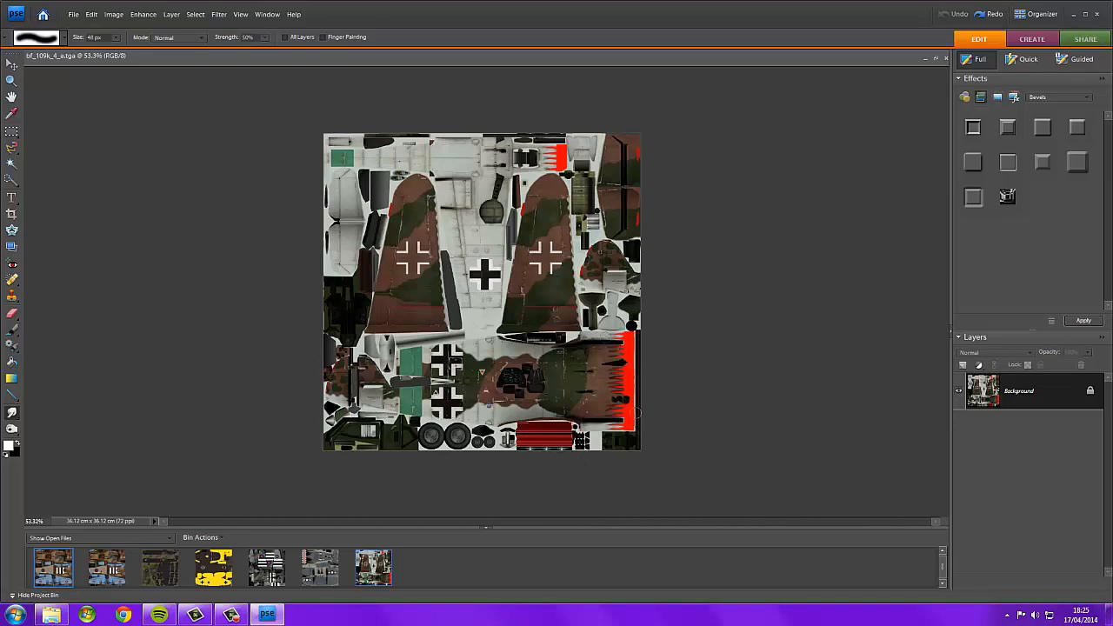
{"action": "left_click", "coordinate": [52, 615]}
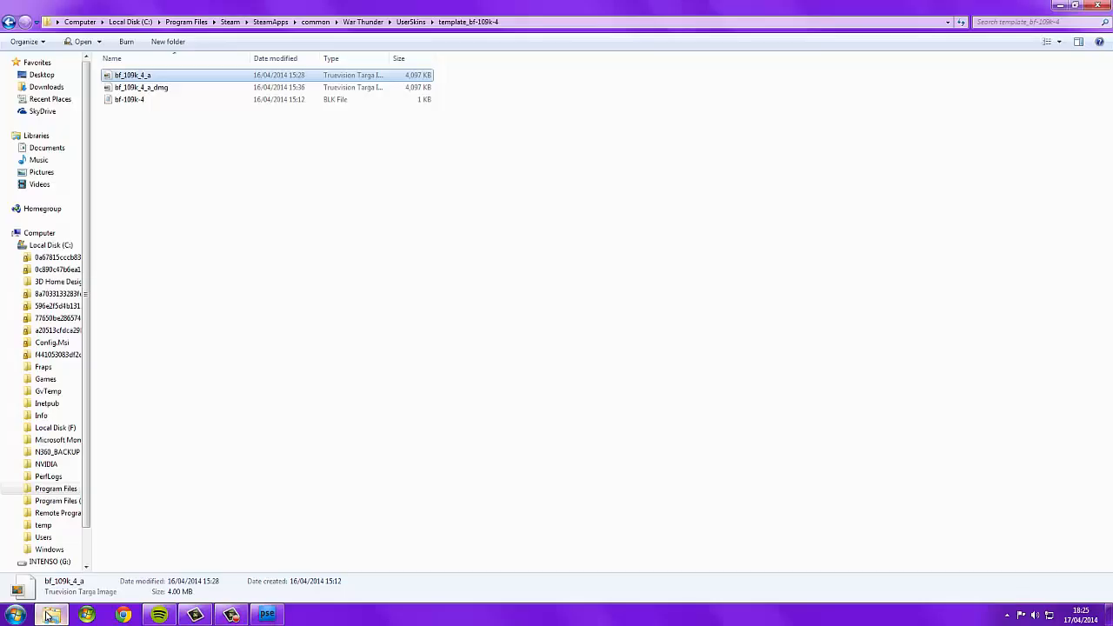
{"action": "left_click", "coordinate": [7, 23]}
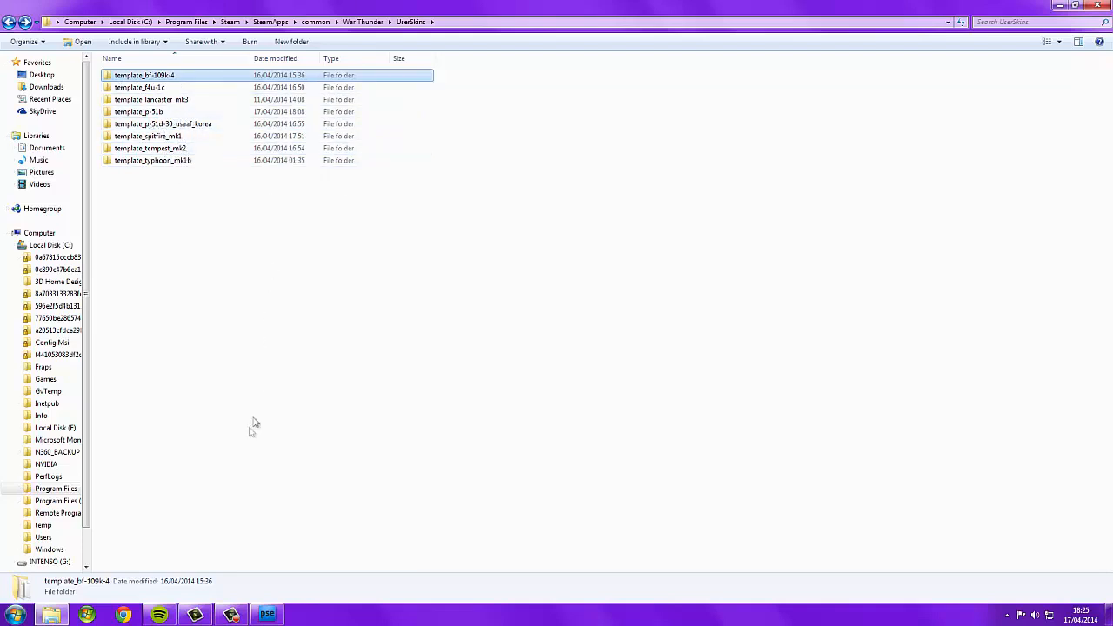
{"action": "left_click", "coordinate": [270, 383]}
{"action": "left_click", "coordinate": [267, 615]}
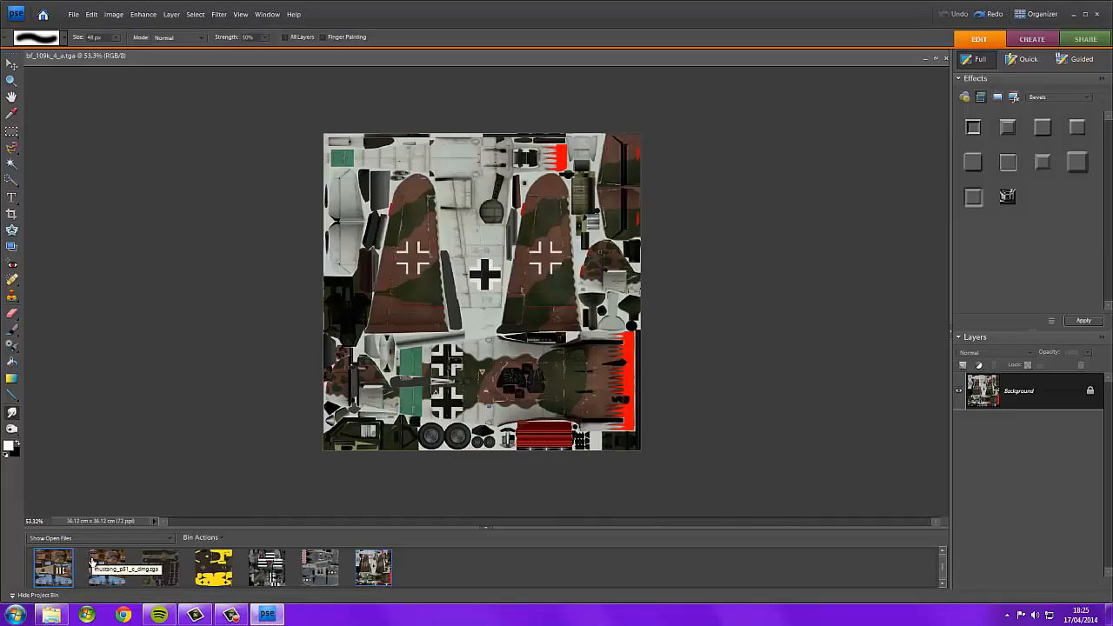
Switch back to the mustang_P51_c texture and select the Rectangular Marquee tool.
{"action": "left_click", "coordinate": [36, 567]}
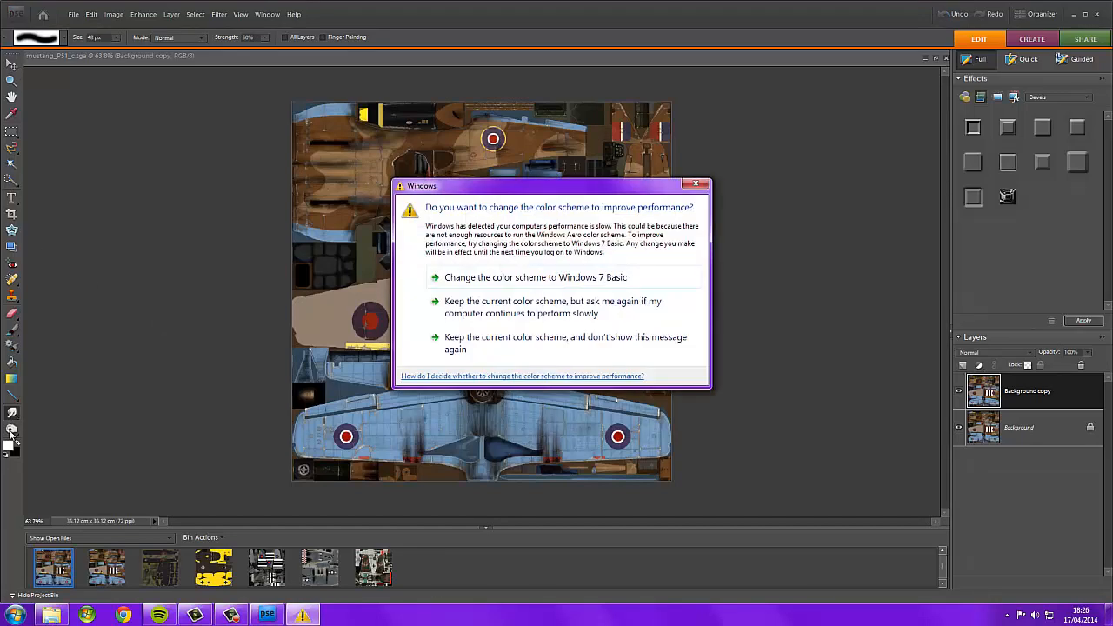
{"action": "left_click", "coordinate": [696, 183]}
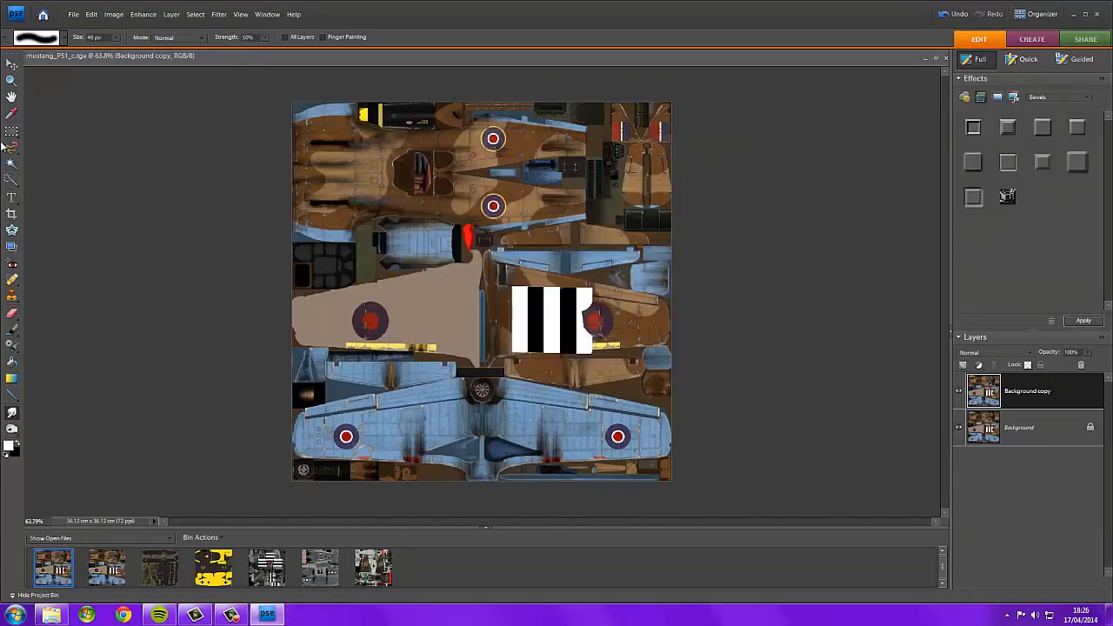
{"action": "left_click", "coordinate": [12, 134]}
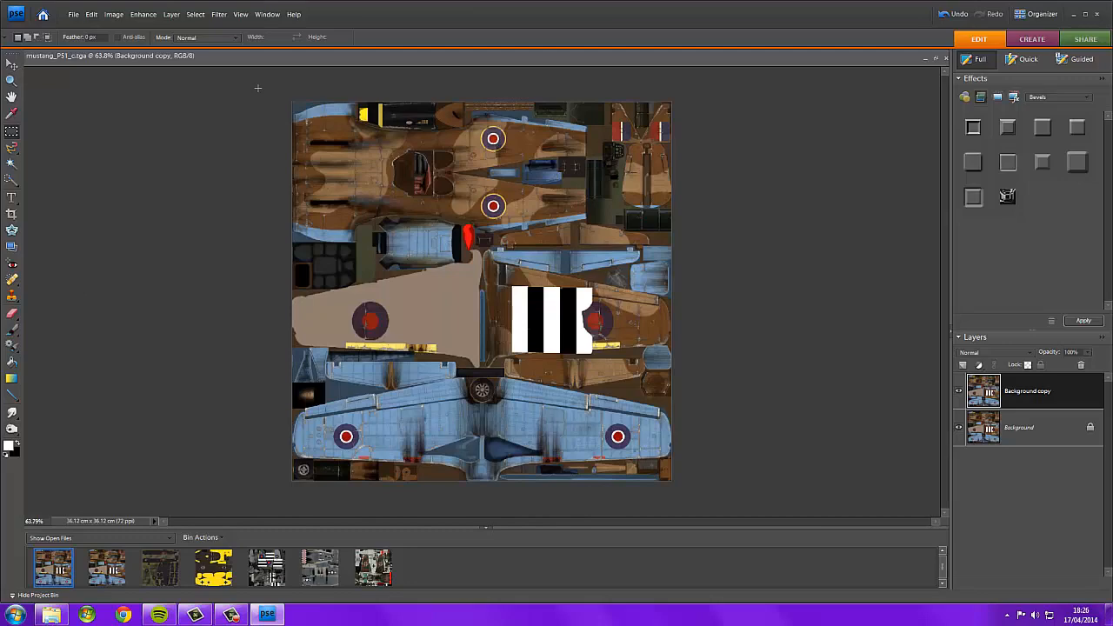
{"action": "left_click", "coordinate": [1108, 615]}
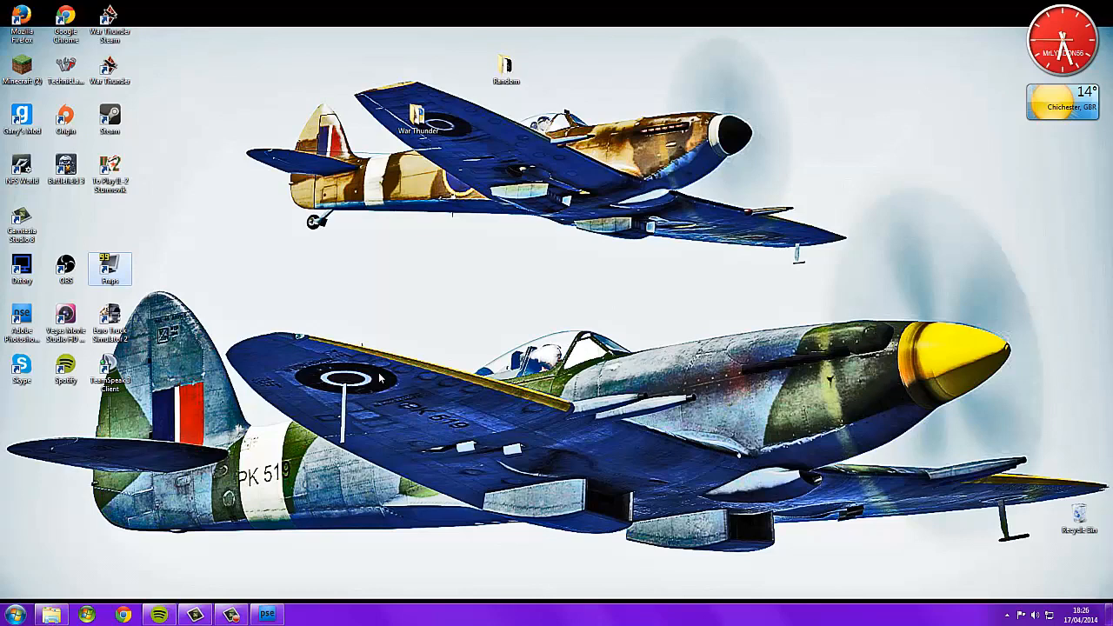
{"action": "left_click", "coordinate": [269, 615]}
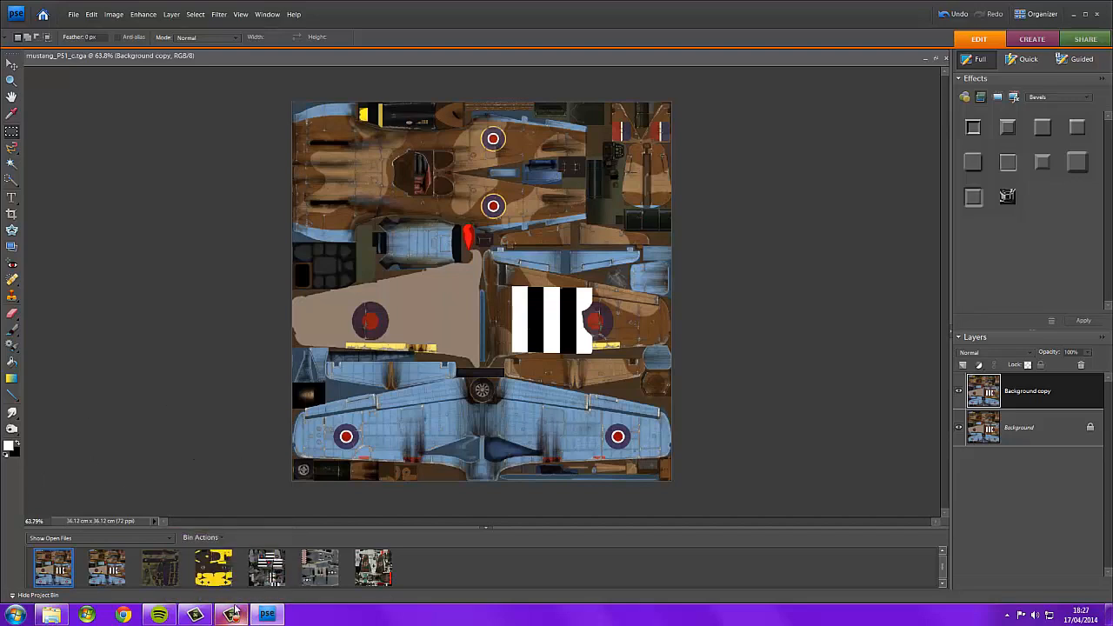
{"action": "mouse_move", "coordinate": [233, 616]}
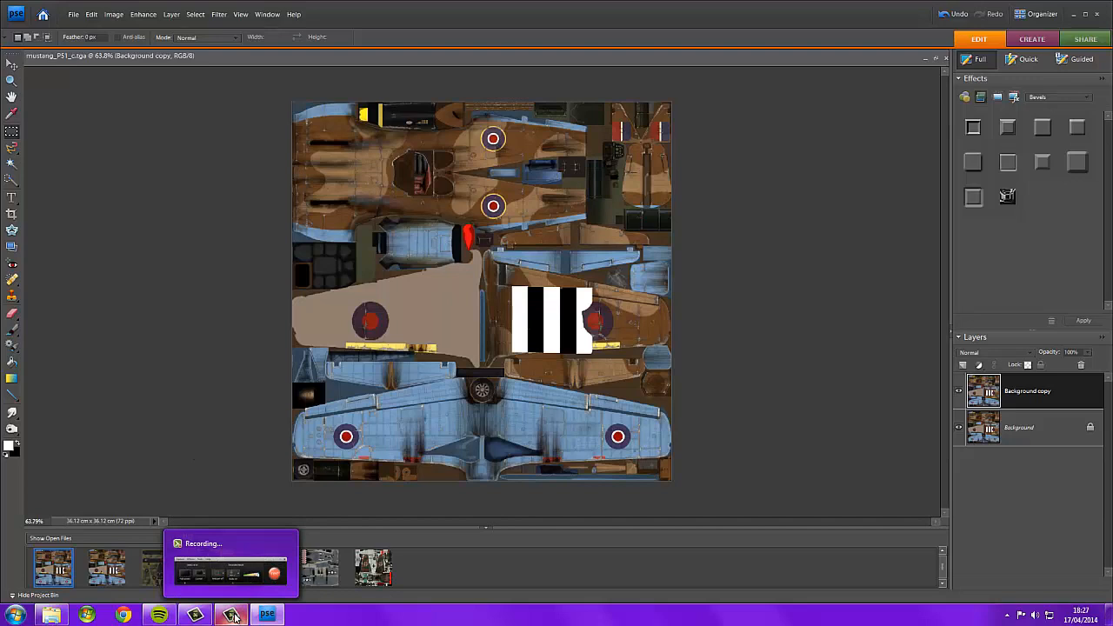
{"action": "left_click", "coordinate": [228, 572]}
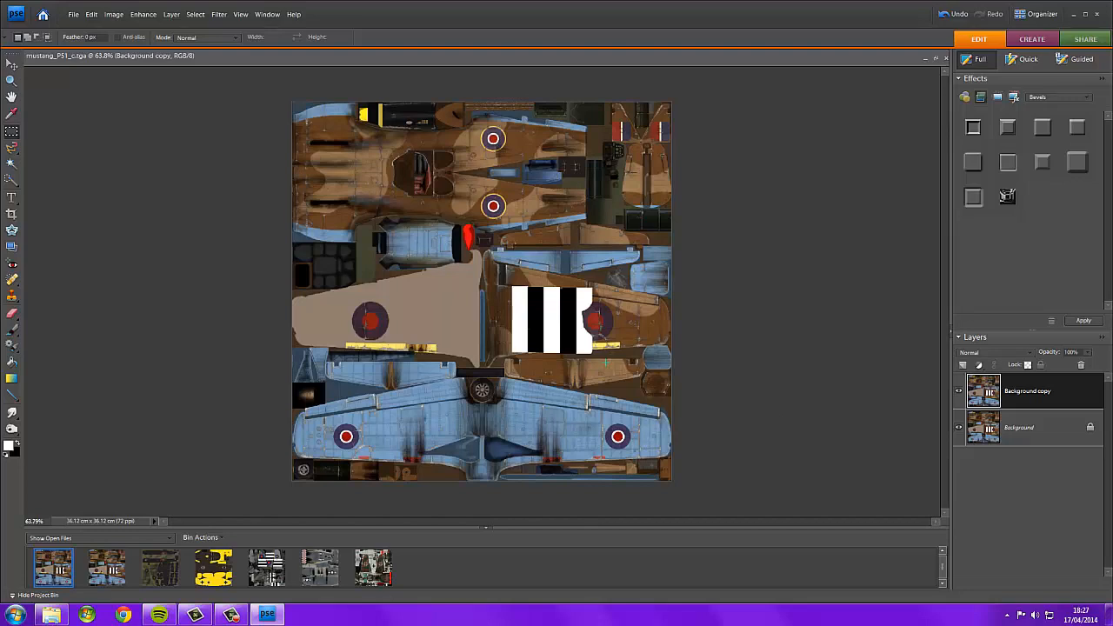
{"action": "left_click", "coordinate": [12, 181]}
{"action": "mouse_move", "coordinate": [369, 167]}
{"action": "left_mouse_down"}
{"action": "mouse_move", "coordinate": [422, 176]}
{"action": "mouse_move", "coordinate": [326, 156]}
{"action": "mouse_move", "coordinate": [346, 196]}
{"action": "mouse_move", "coordinate": [418, 200]}
{"action": "mouse_move", "coordinate": [430, 161]}
{"action": "left_mouse_up"}
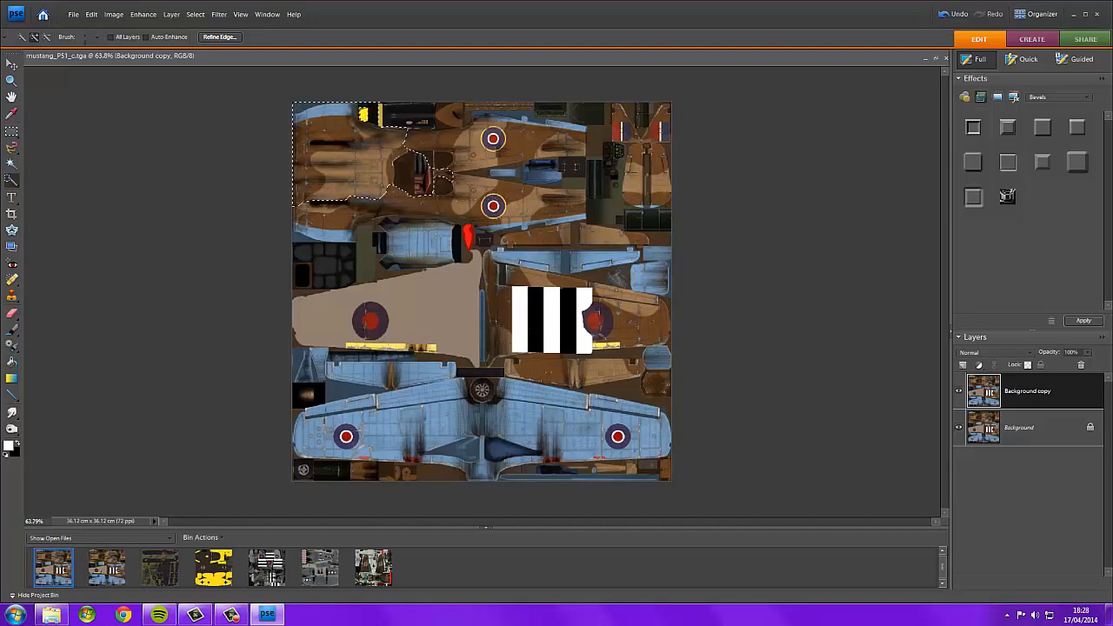
{"action": "right_click", "coordinate": [389, 160]}
{"action": "left_click", "coordinate": [409, 164]}
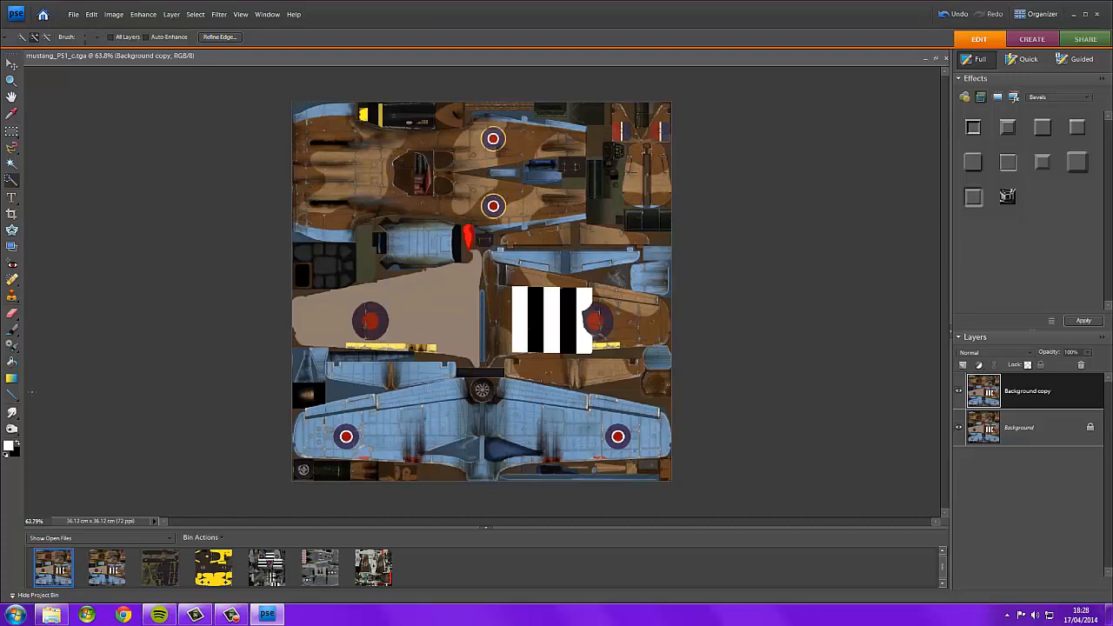
Set the foreground colour to olive green, hex 565F26.
{"action": "left_click", "coordinate": [9, 444]}
{"action": "left_click_drag", "start_coordinate": [175, 265], "coordinate": [145, 262]}
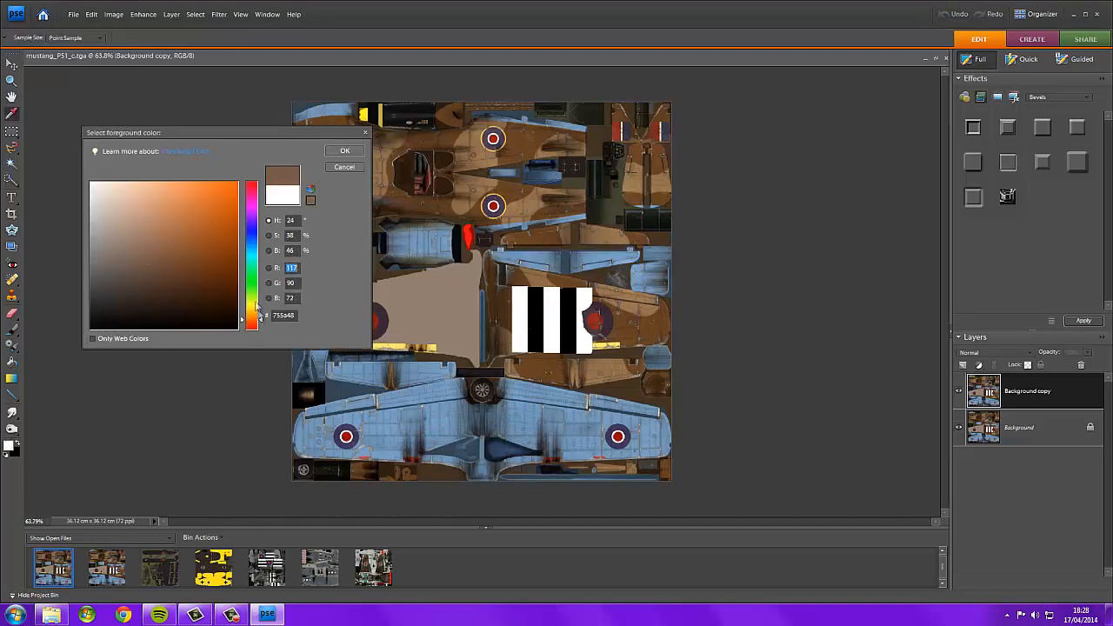
{"action": "left_click_drag", "start_coordinate": [258, 309], "coordinate": [255, 302]}
{"action": "left_click_drag", "start_coordinate": [182, 284], "coordinate": [178, 274]}
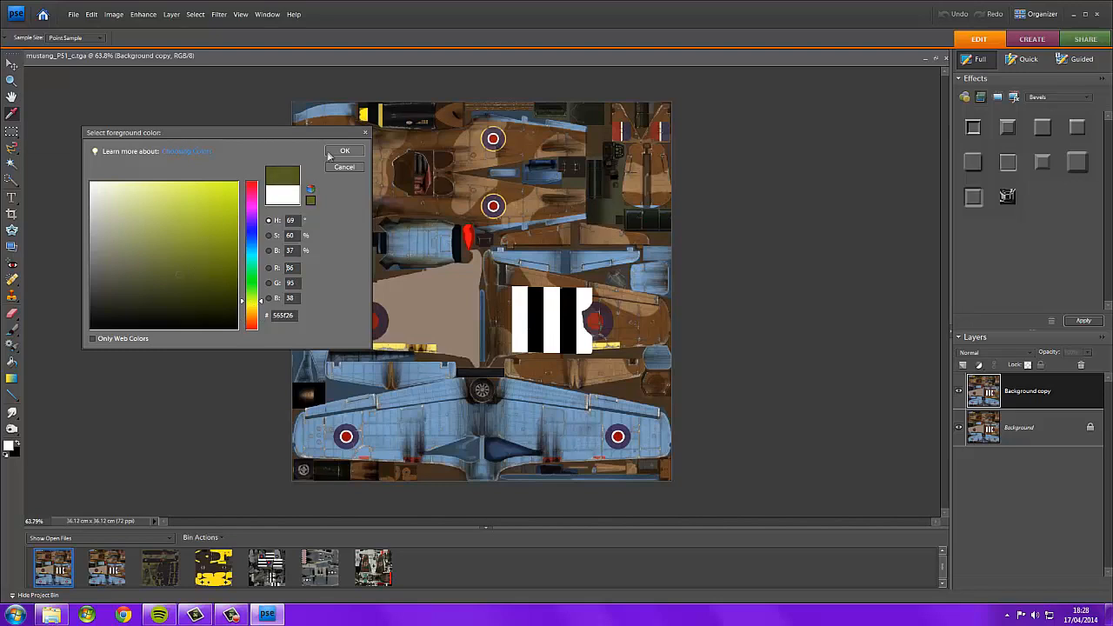
{"action": "left_click", "coordinate": [339, 151]}
Select the top-left camouflage patch of the fuselage, fill it with the olive green using the Paint Bucket, and deselect.
{"action": "left_click", "coordinate": [13, 333]}
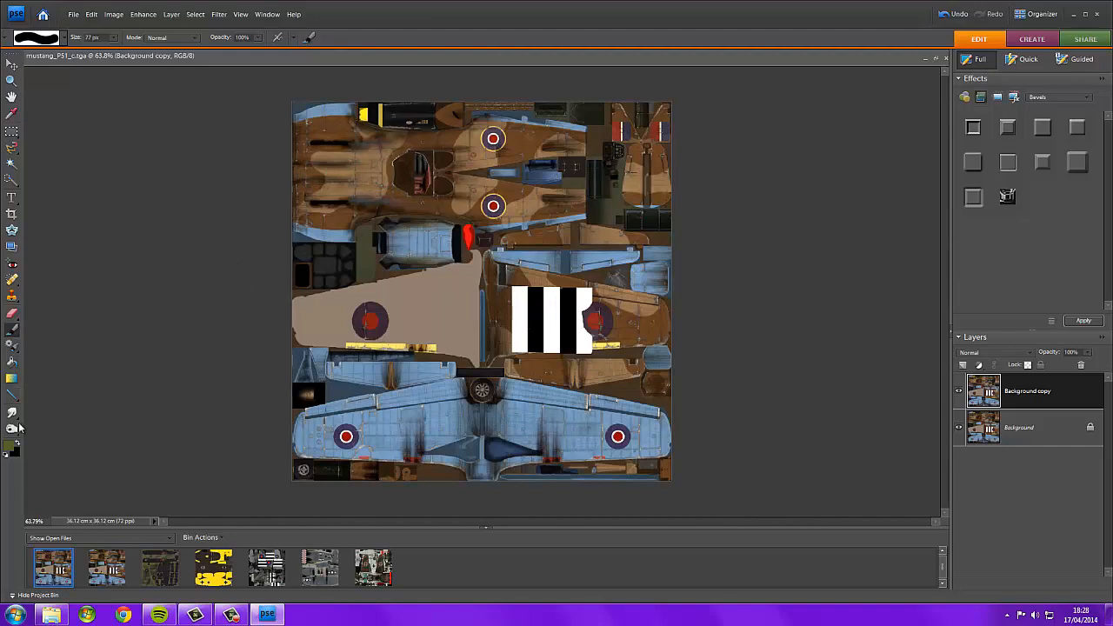
{"action": "left_click", "coordinate": [12, 362]}
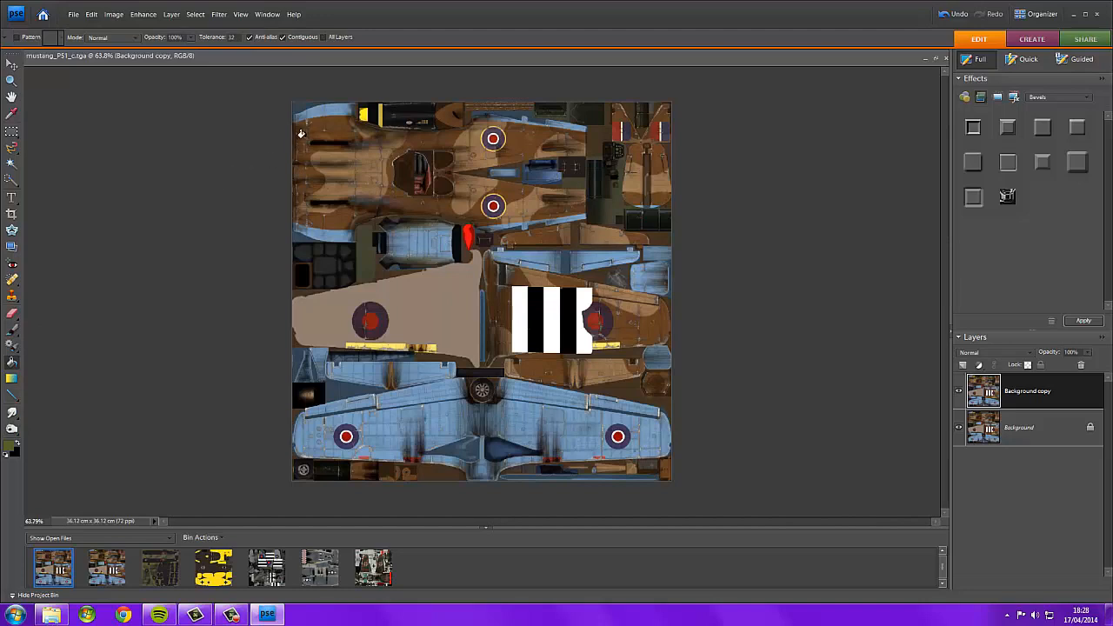
{"action": "left_click", "coordinate": [11, 180]}
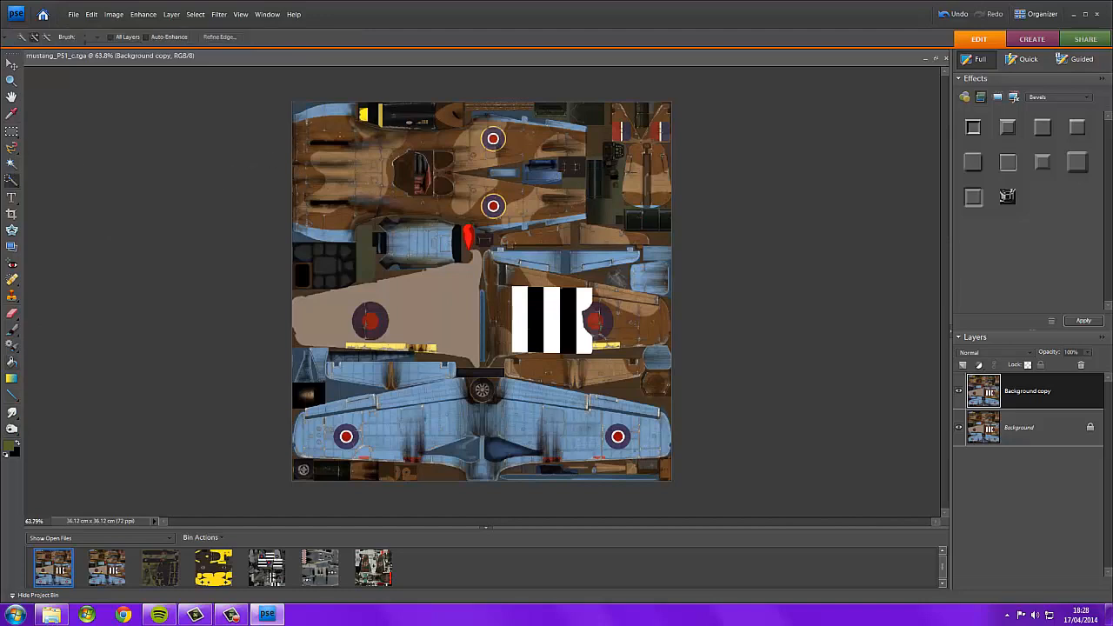
{"action": "left_click_drag", "start_coordinate": [335, 133], "coordinate": [327, 126]}
{"action": "left_click", "coordinate": [12, 362]}
{"action": "left_click", "coordinate": [305, 124]}
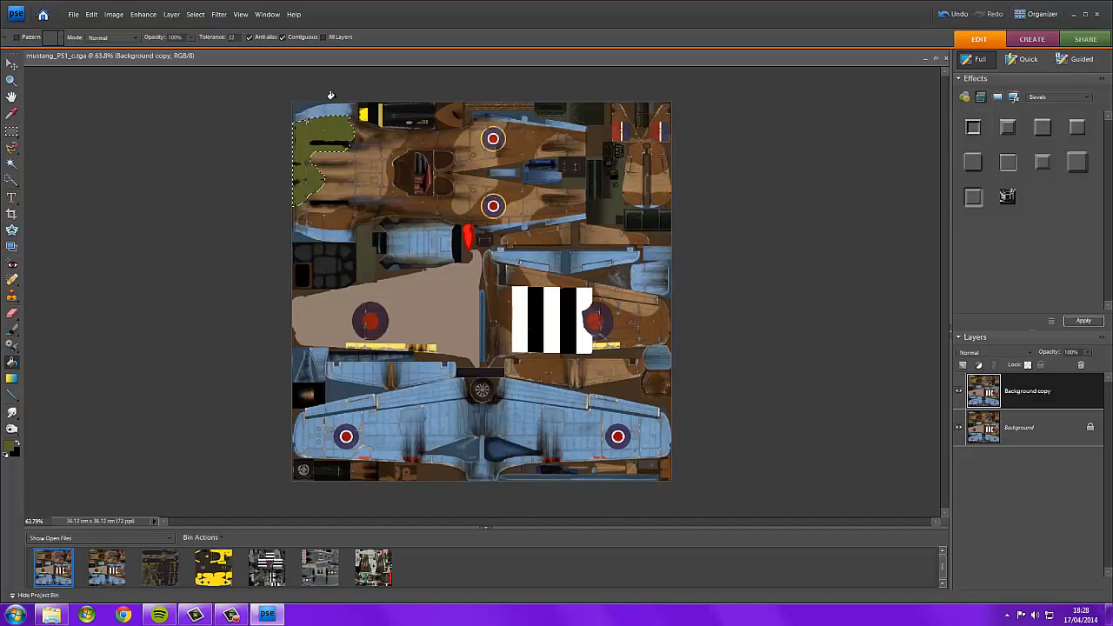
{"action": "left_click", "coordinate": [12, 131]}
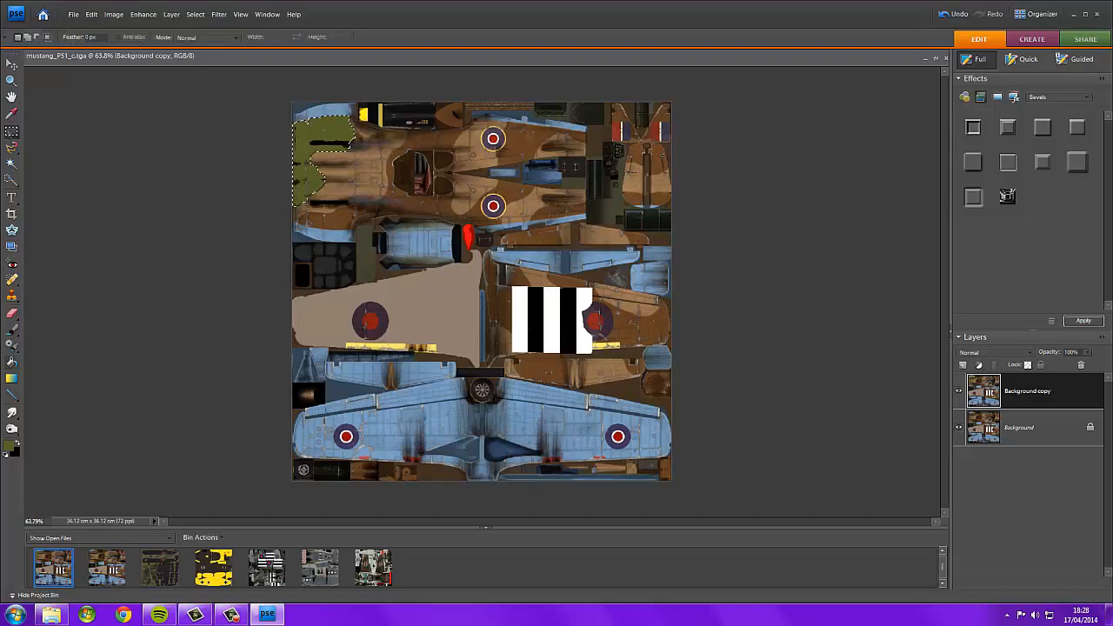
{"action": "right_click", "coordinate": [296, 139]}
{"action": "left_click", "coordinate": [317, 148]}
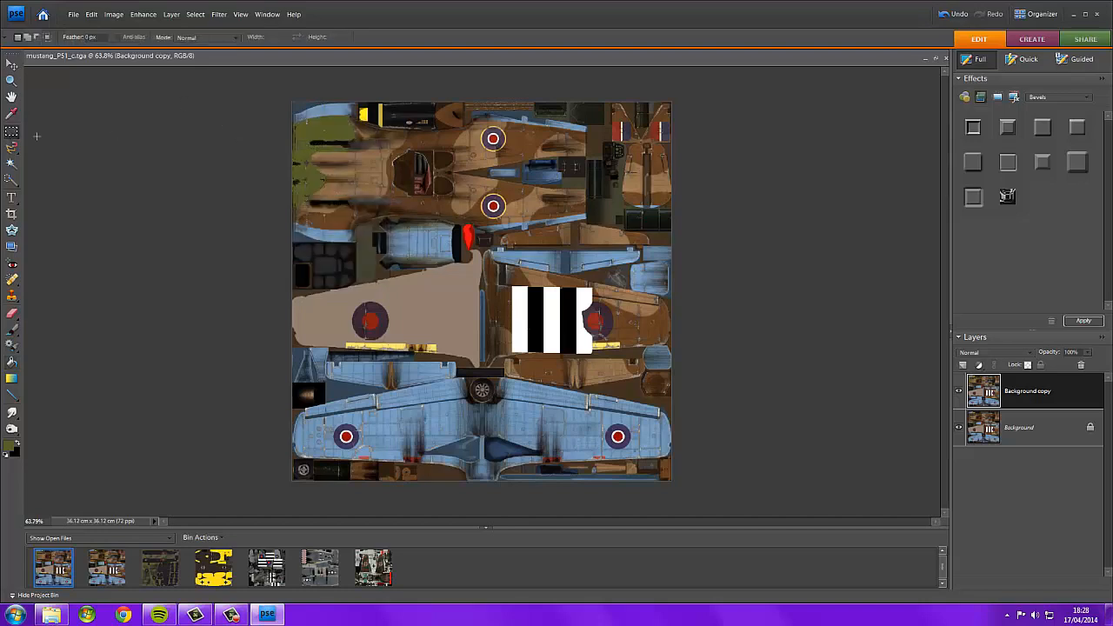